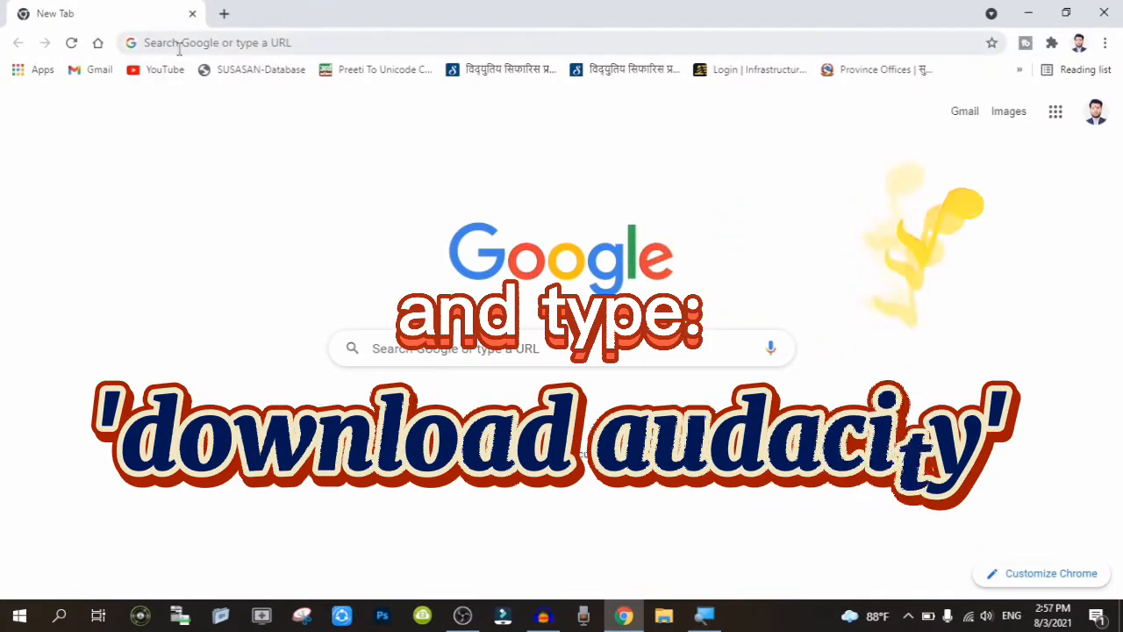
Search Google for "download audacity"
click(178, 46)
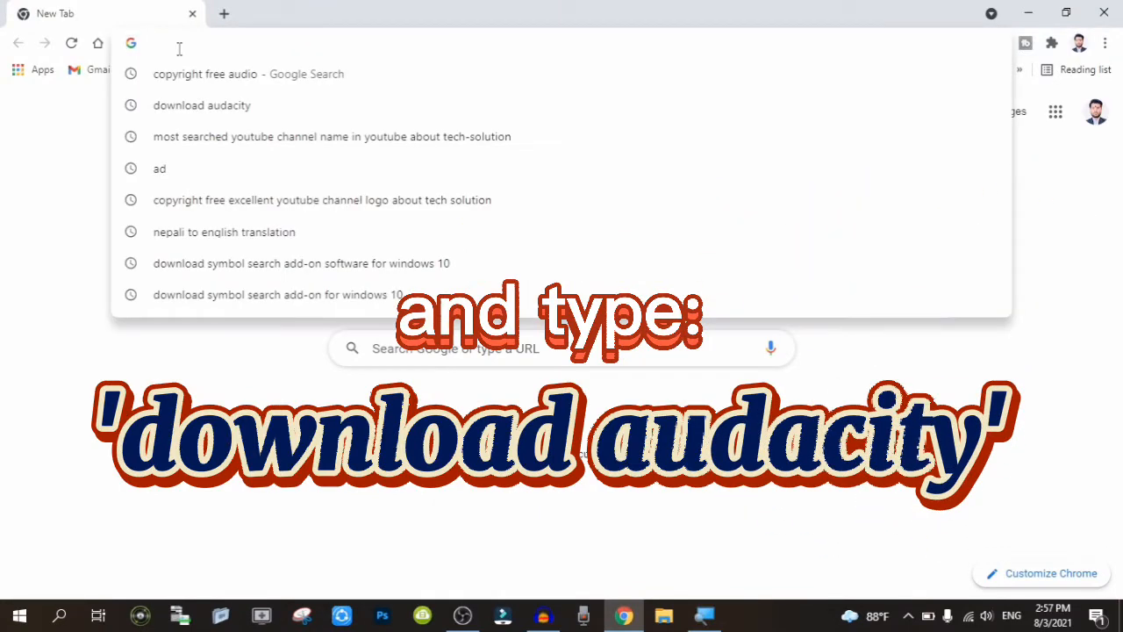
text(d)
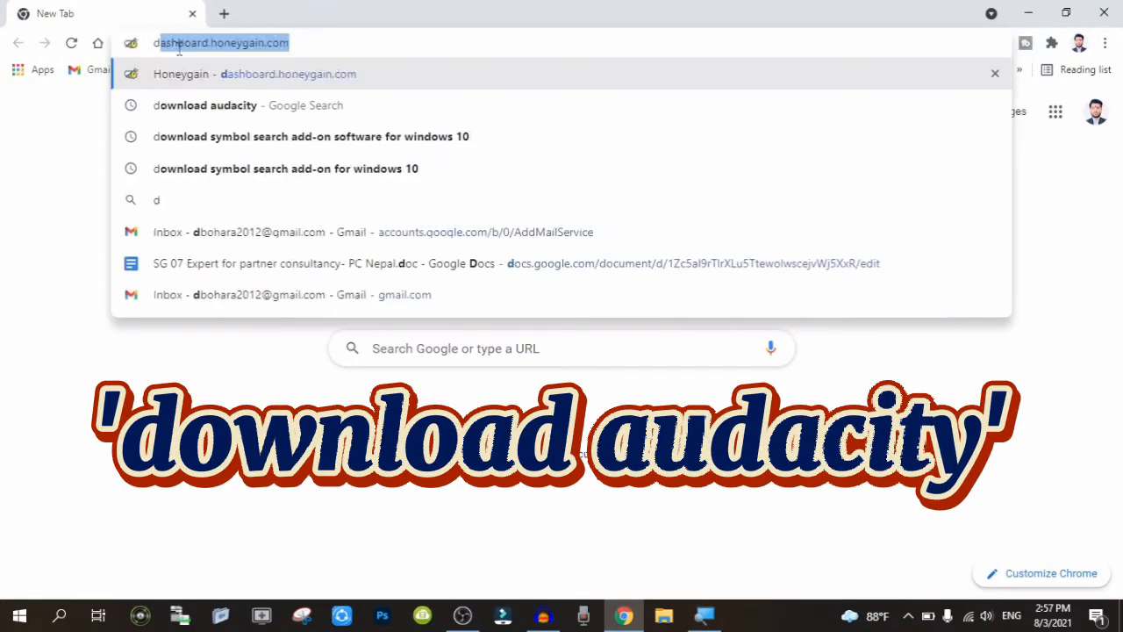
text(ownload audacity)
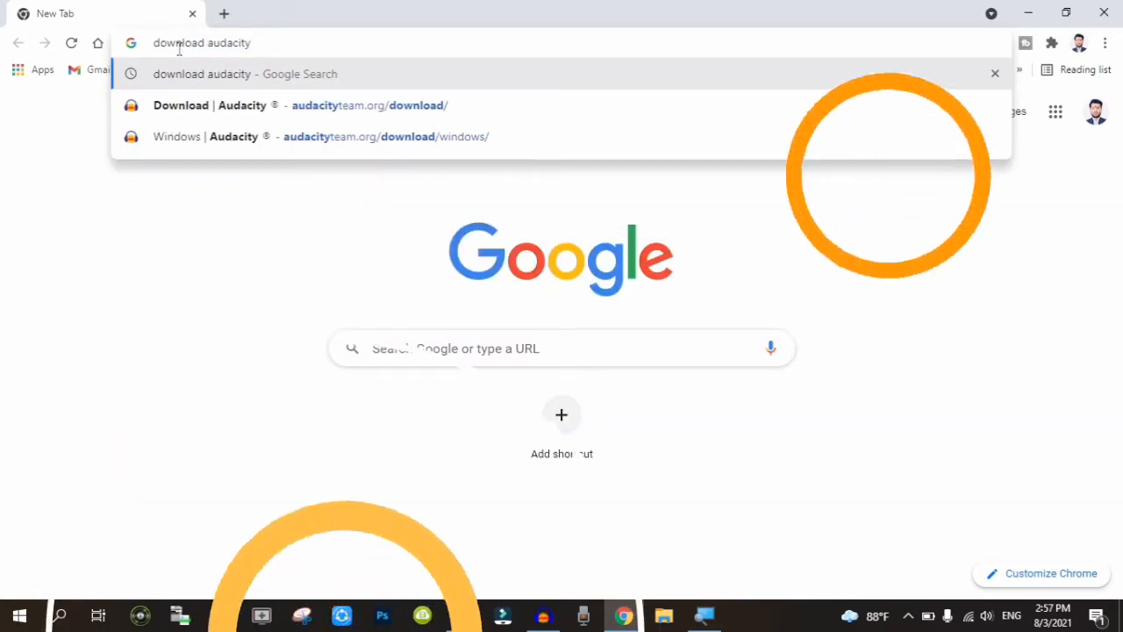
key(Return)
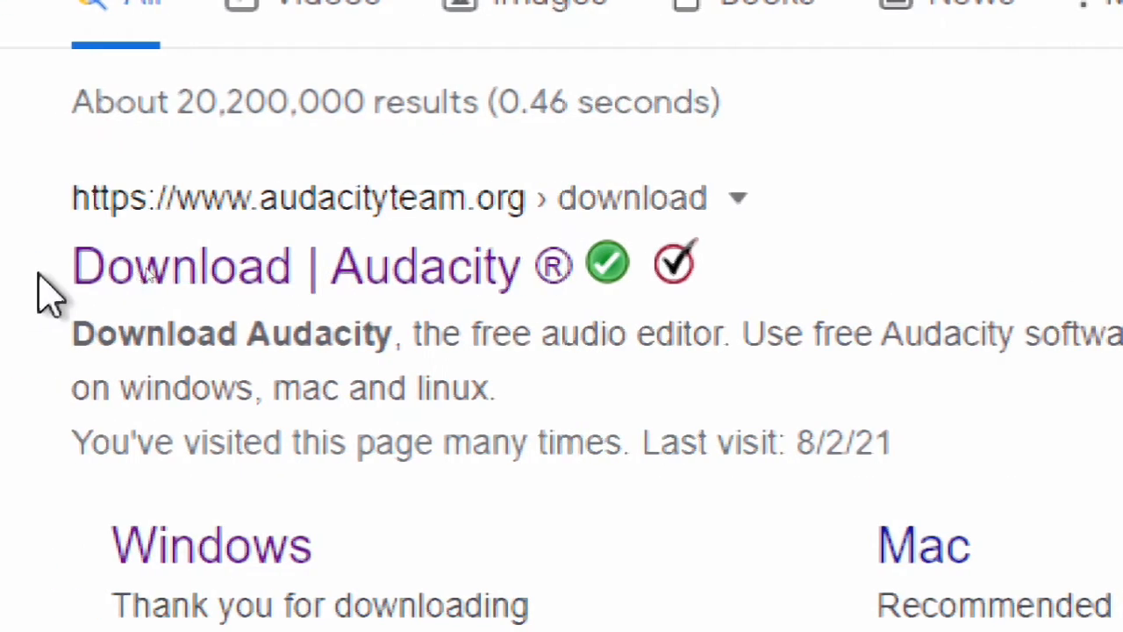
Open the official Audacity download page from the search results and download Audacity for Windows
click(263, 283)
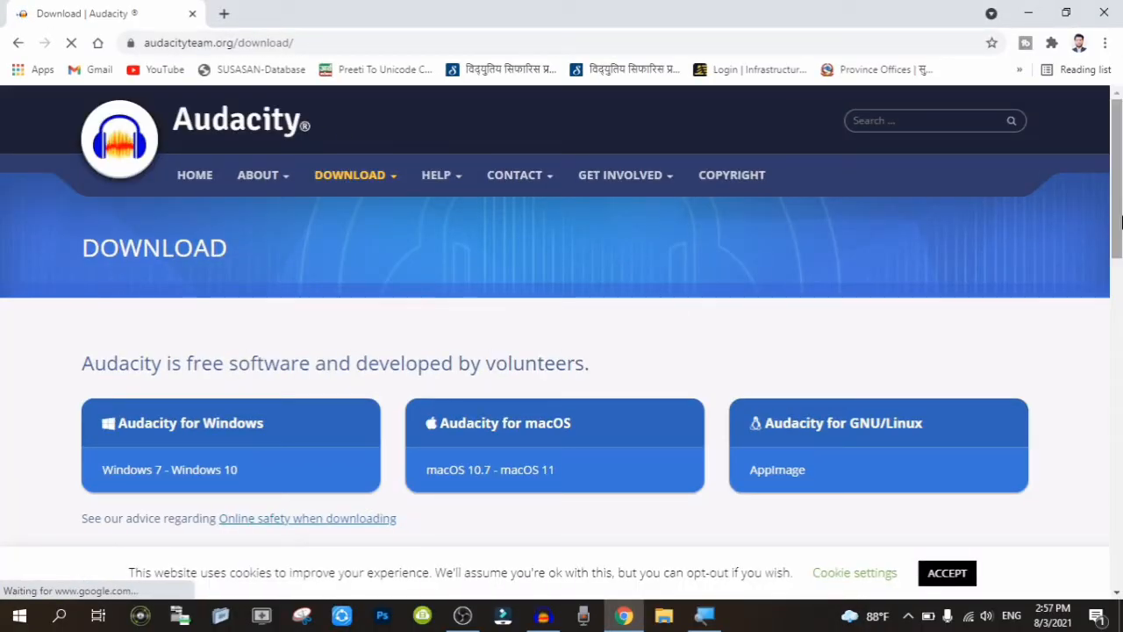
drag(1117, 223, 1118, 293)
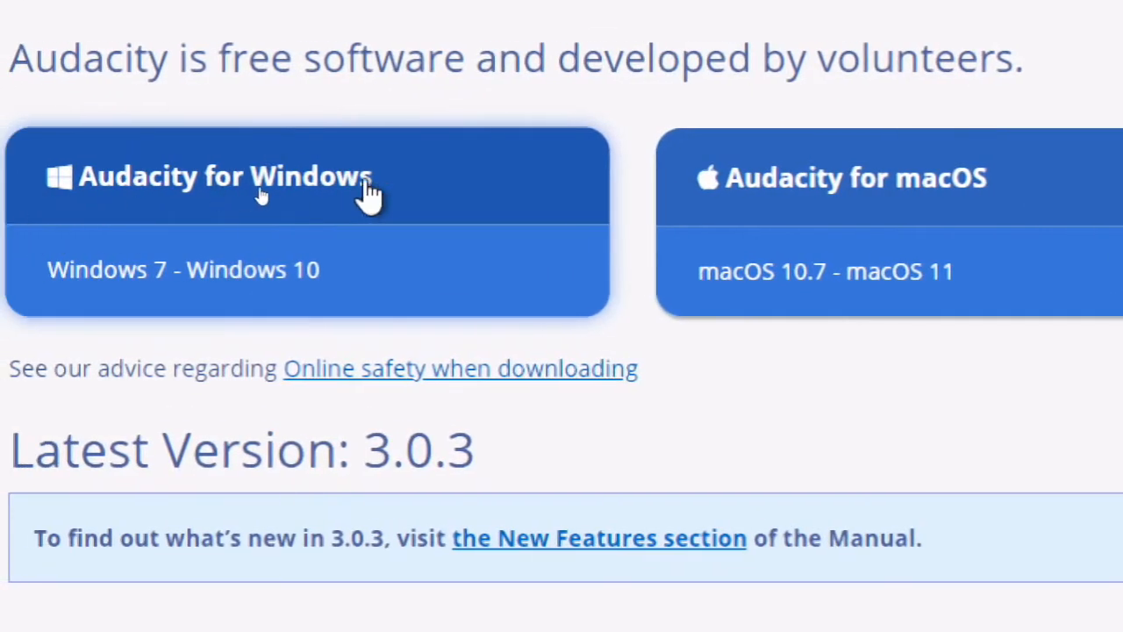
click(202, 200)
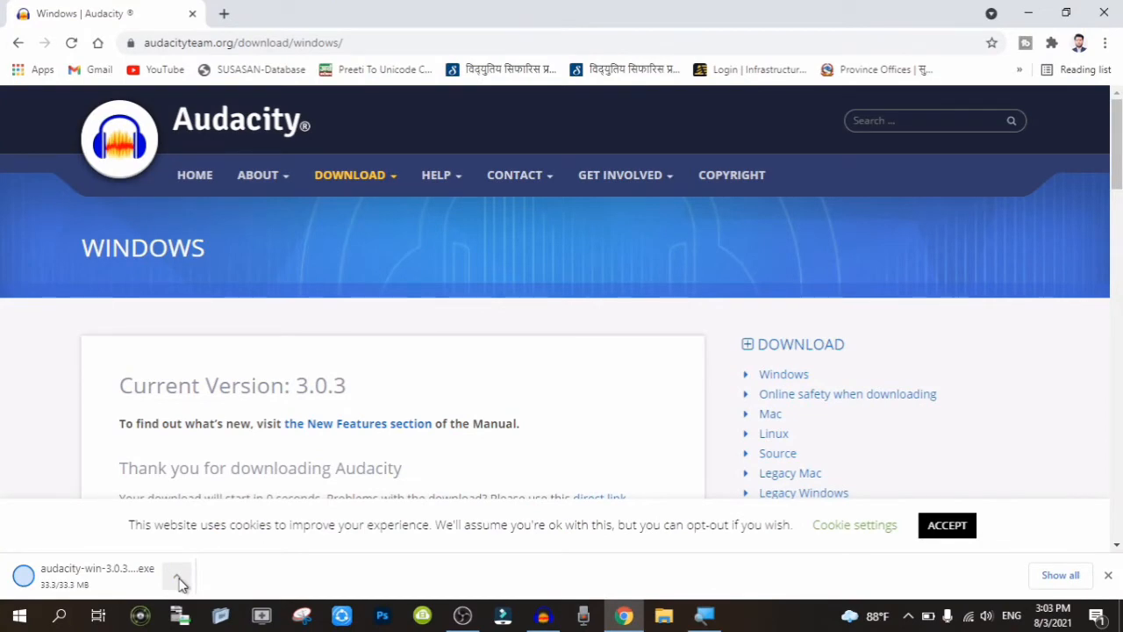
Run the downloaded audacity-win-3.0.3-64bit installer from its folder as administrator and open Audacity
click(178, 581)
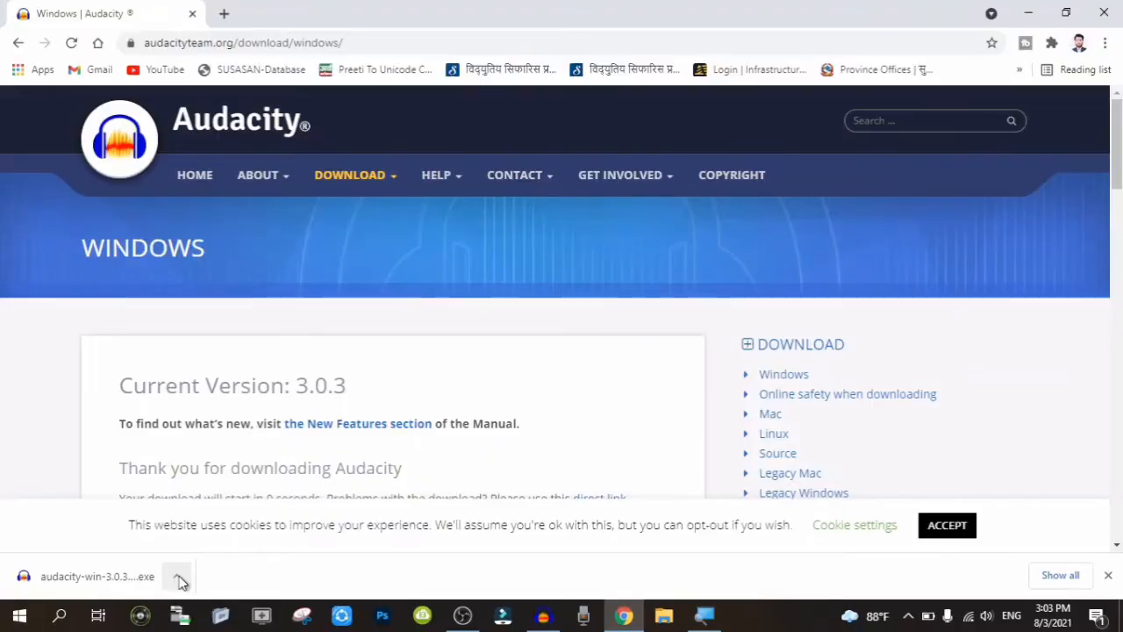
click(180, 582)
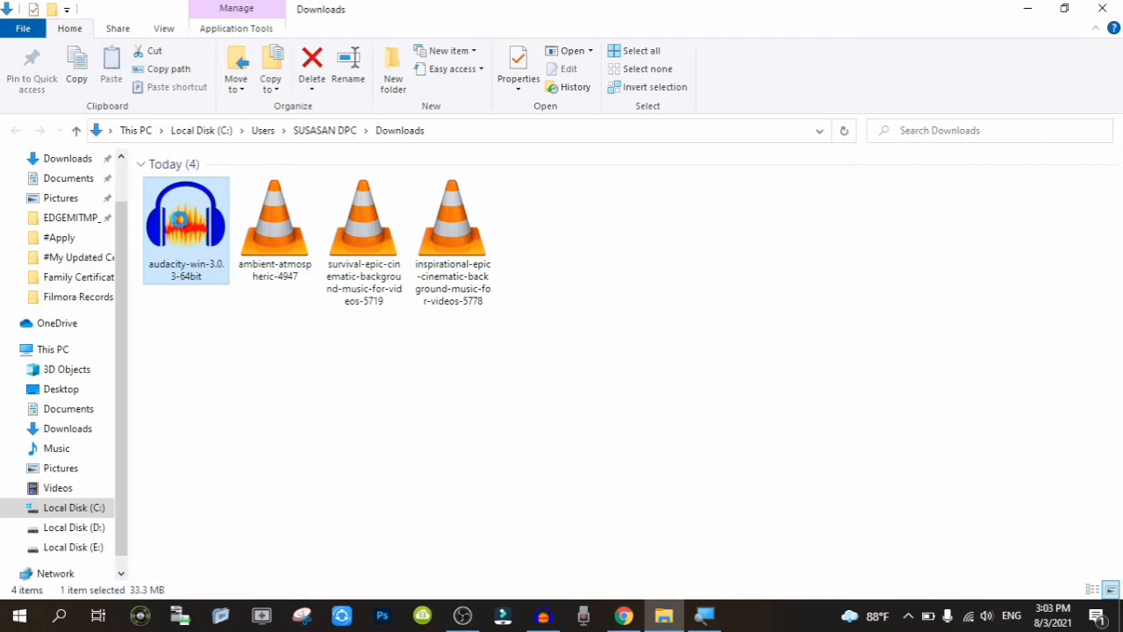
right_click(178, 226)
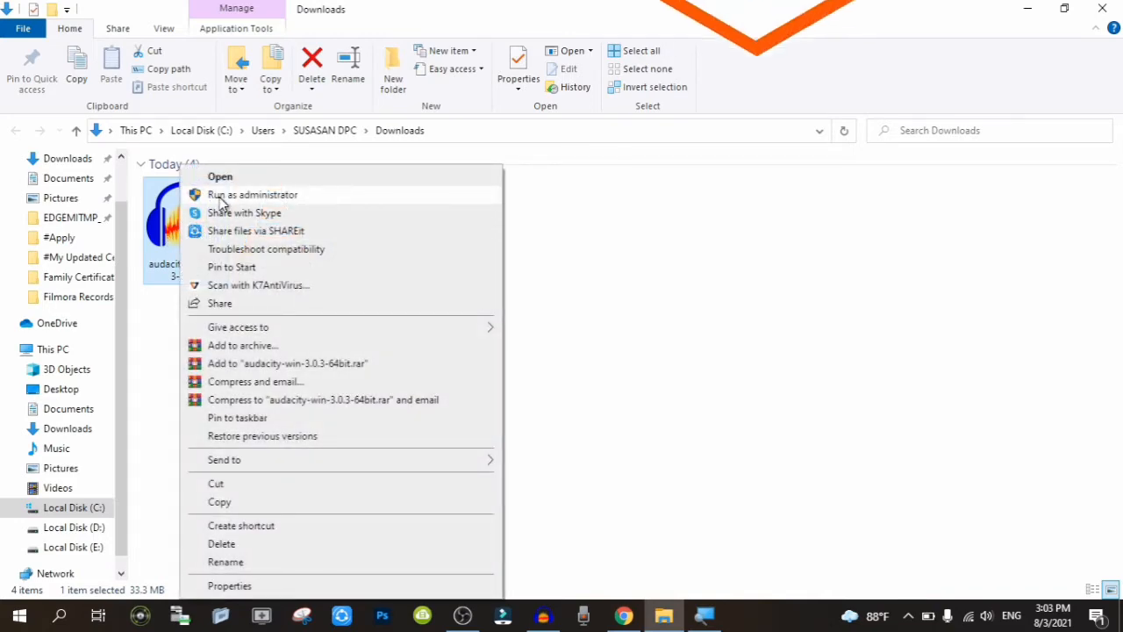
click(221, 196)
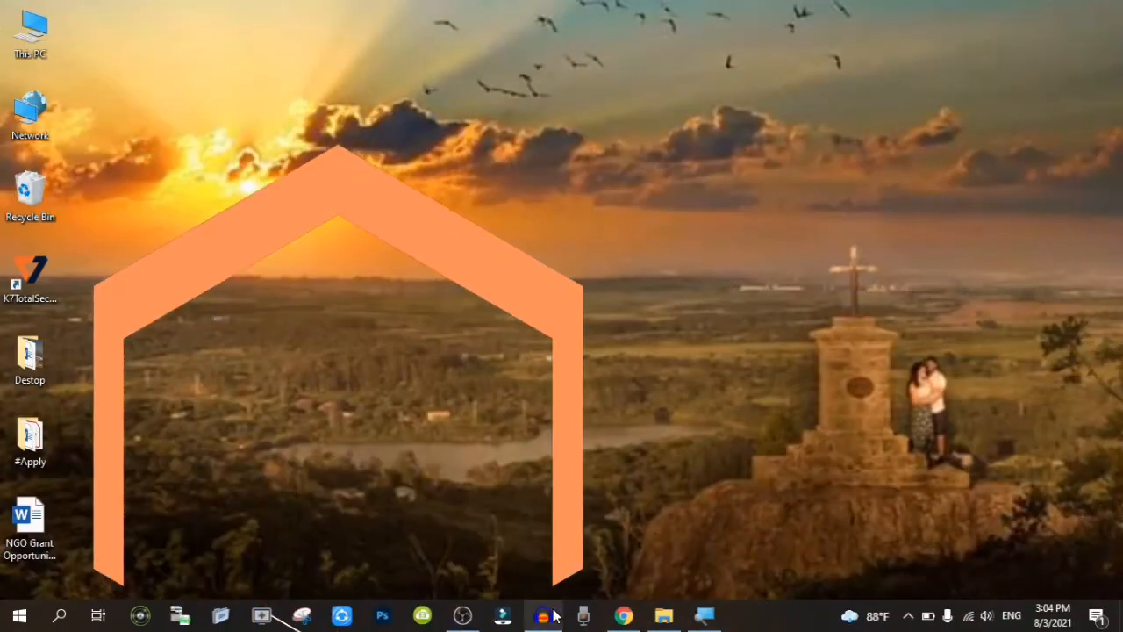
click(543, 617)
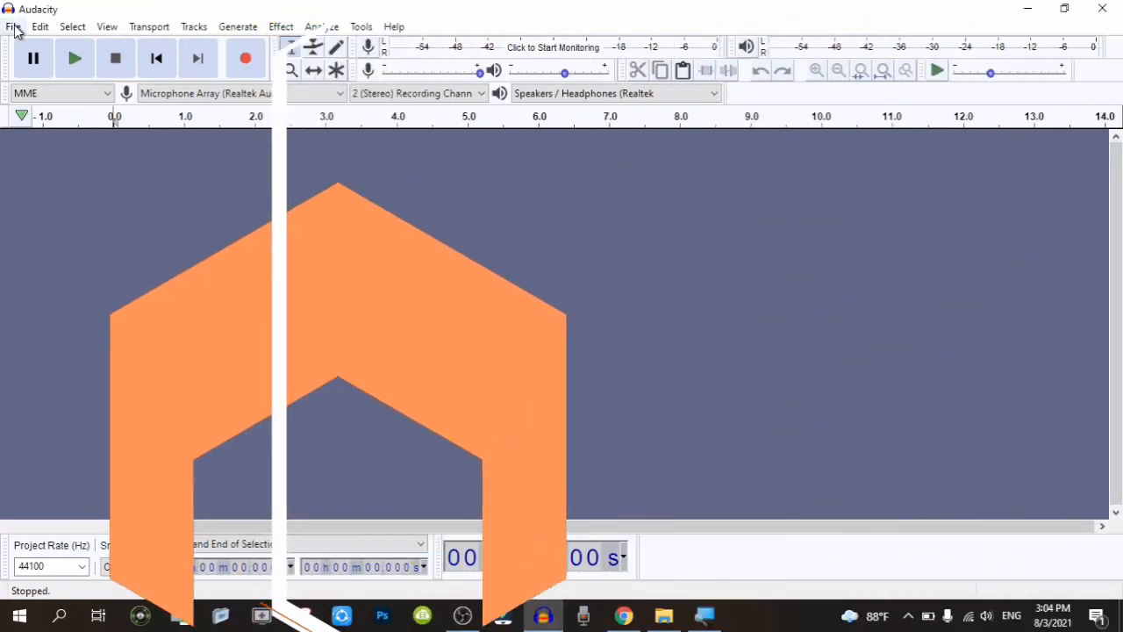
Look through the file commands for opening, saving, exporting and importing, as well as the track, generate and effect commands
click(13, 27)
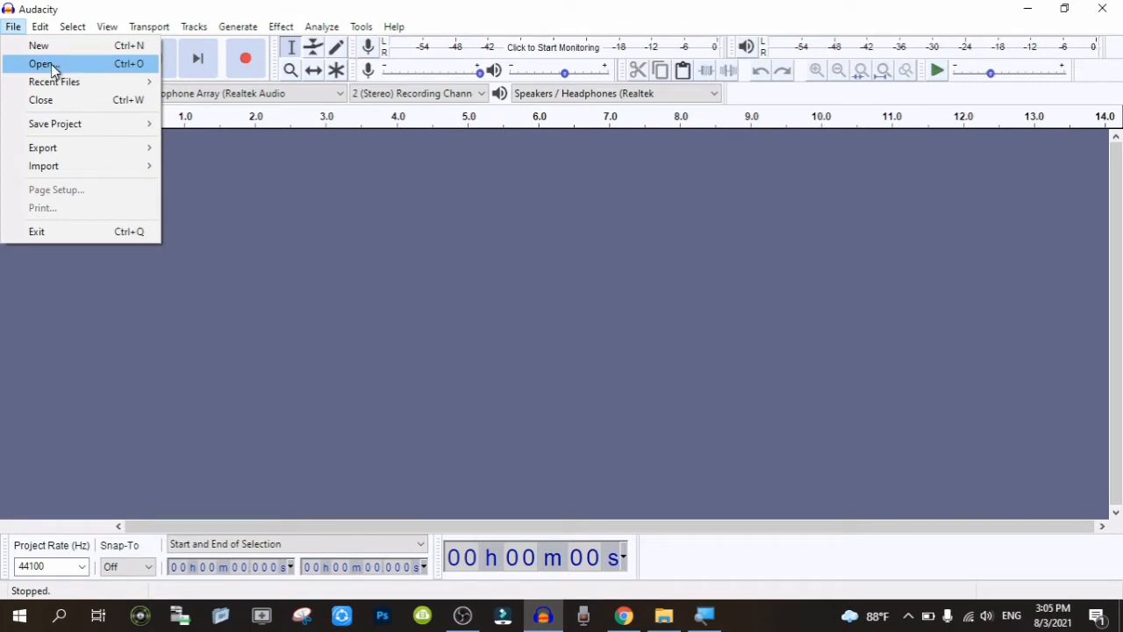
mouse_move(54, 82)
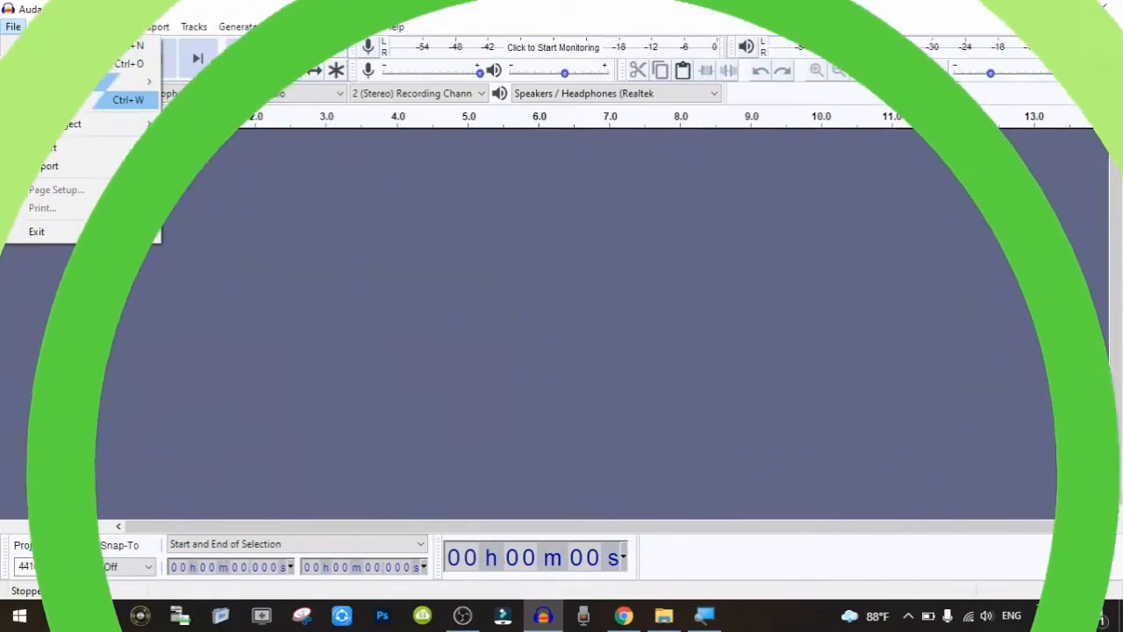
mouse_move(50, 125)
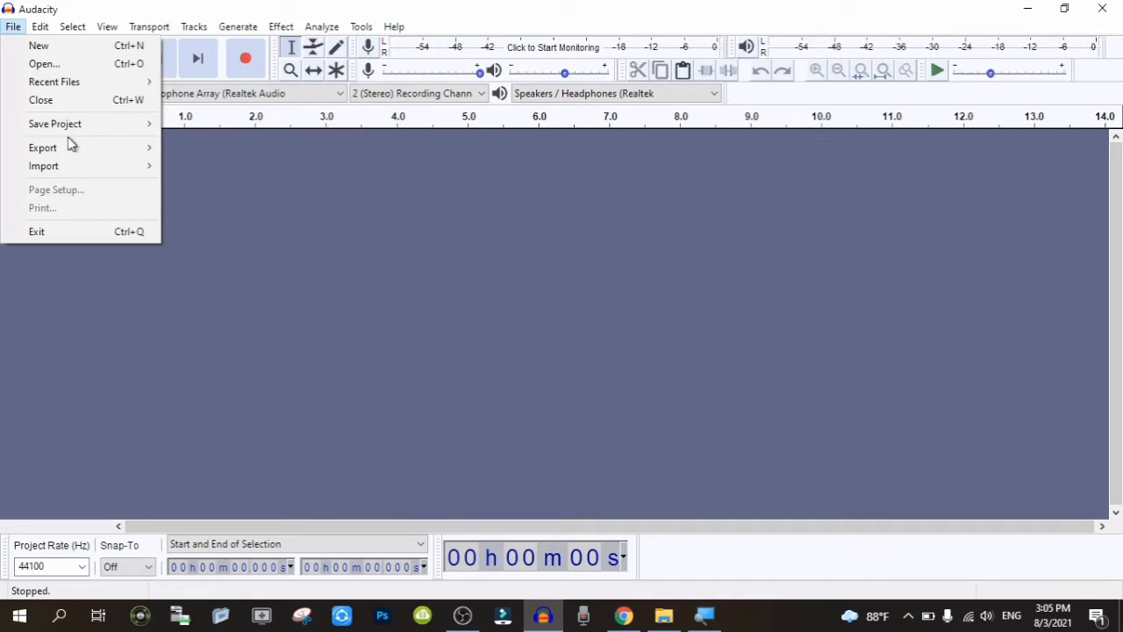
mouse_move(50, 155)
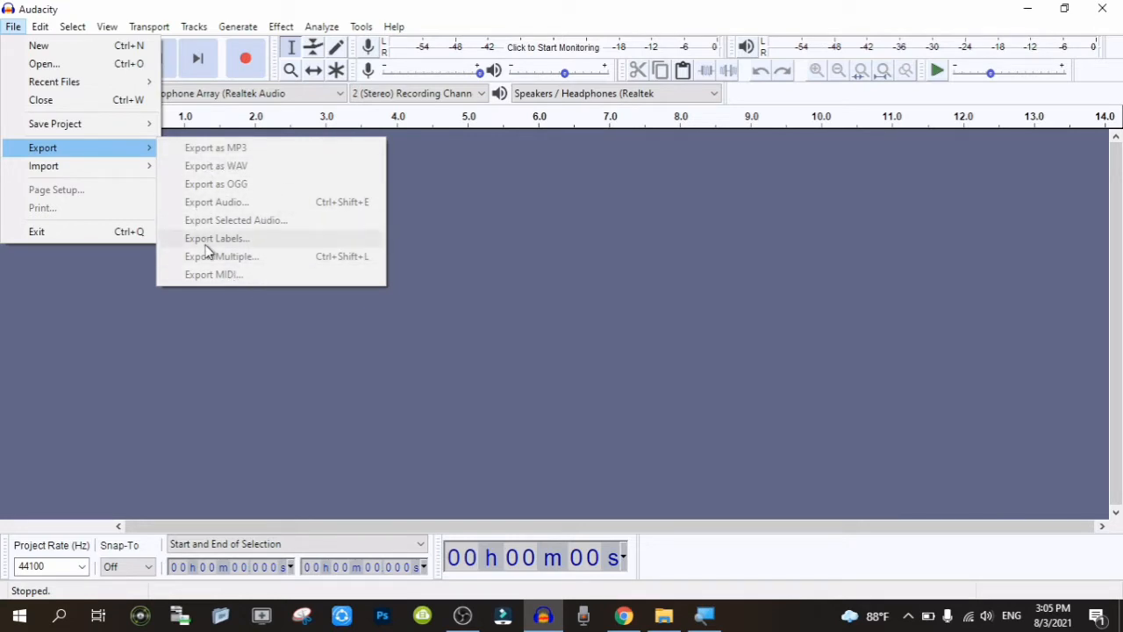
mouse_move(94, 168)
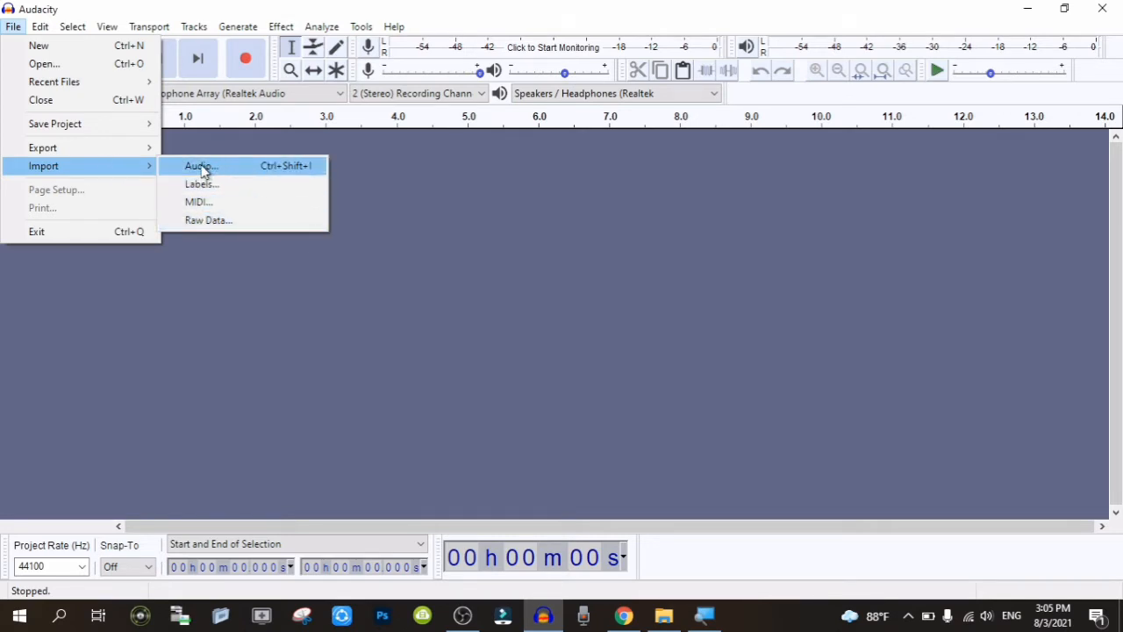
mouse_move(39, 33)
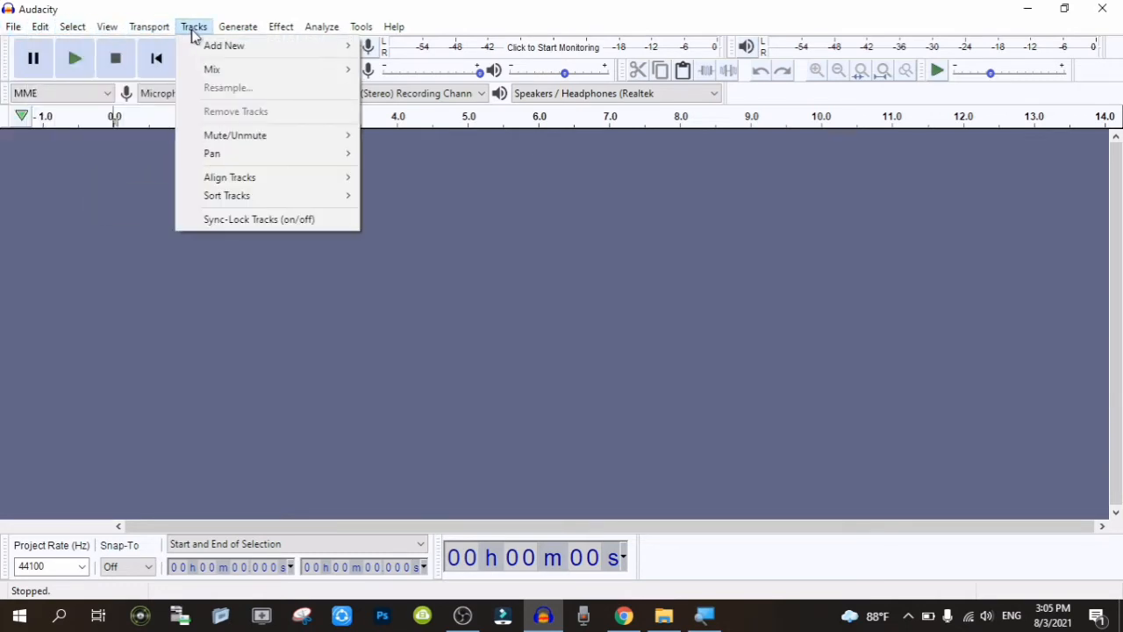
mouse_move(234, 39)
mouse_move(291, 35)
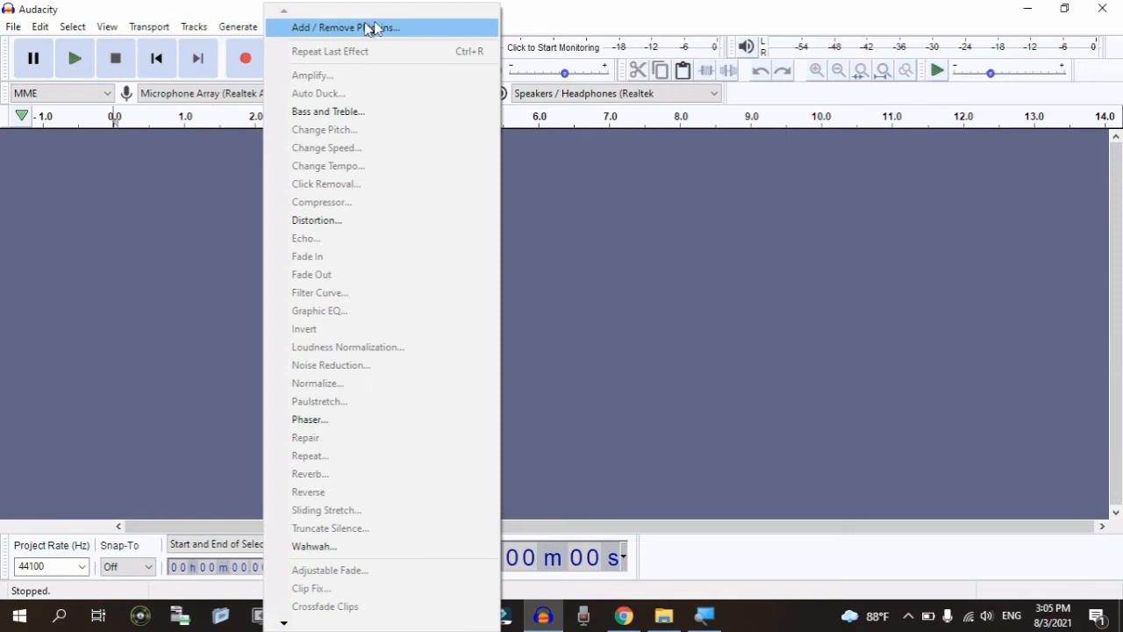
click(556, 27)
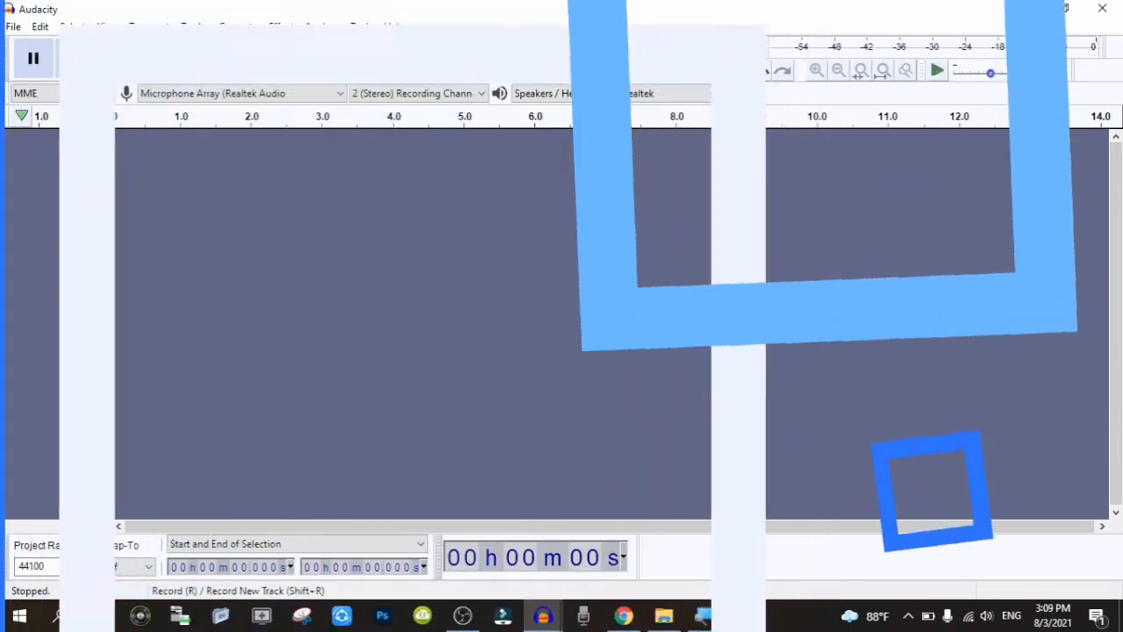
Record a new stereo voice track about 43 seconds long and stop the recording
click(246, 59)
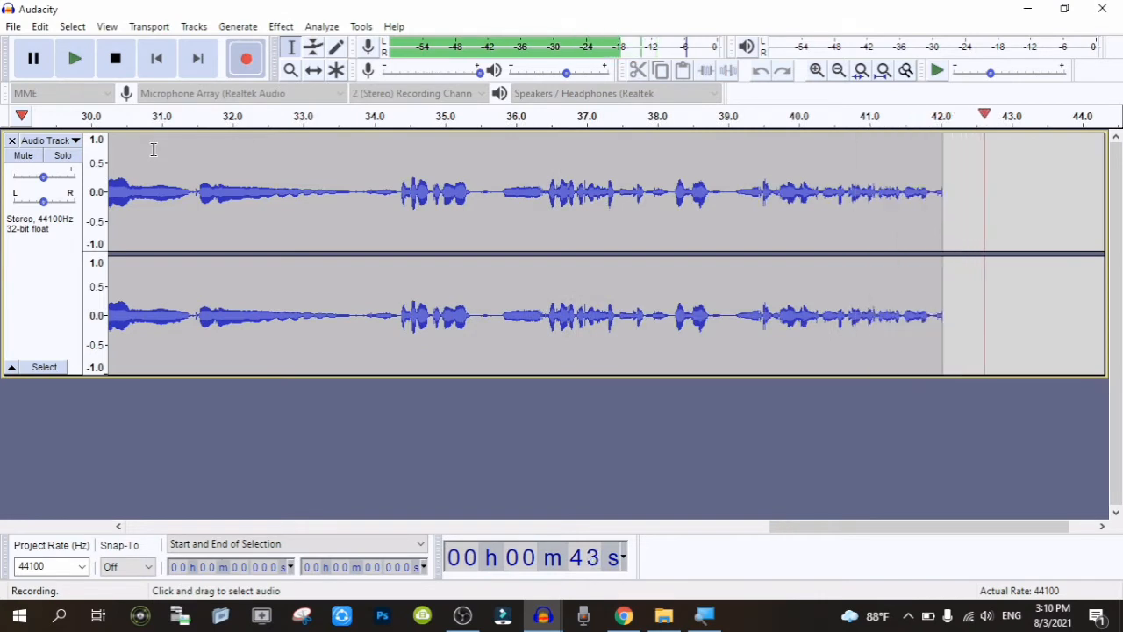
key(space)
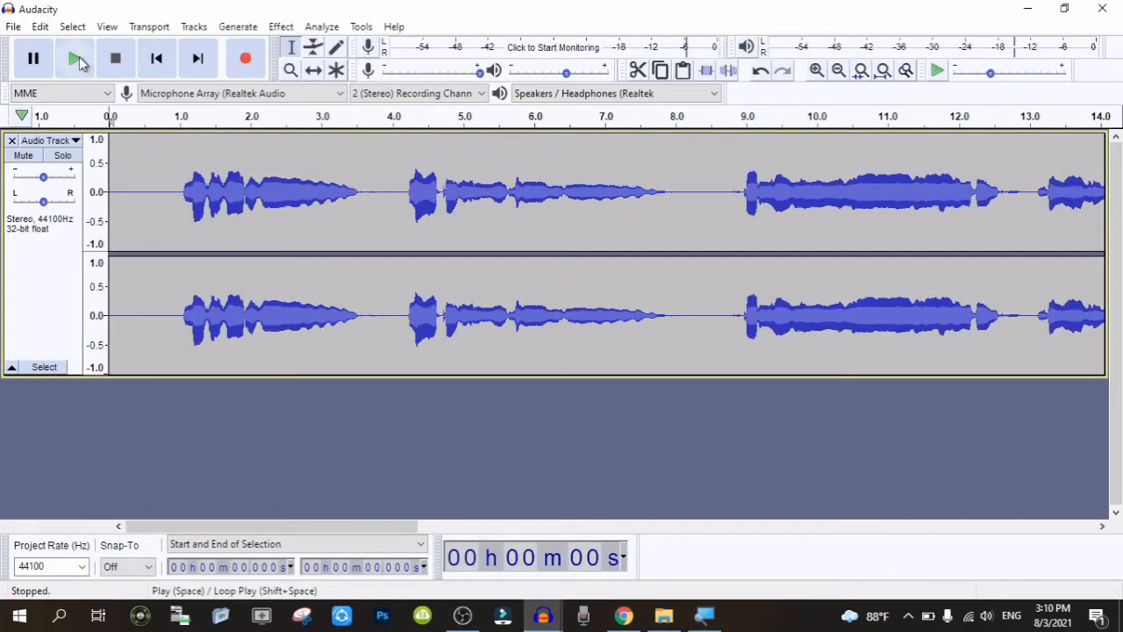
Play back the recorded track from the beginning while adjusting the system volume
click(79, 63)
key(XF86AudioRaiseVolume)
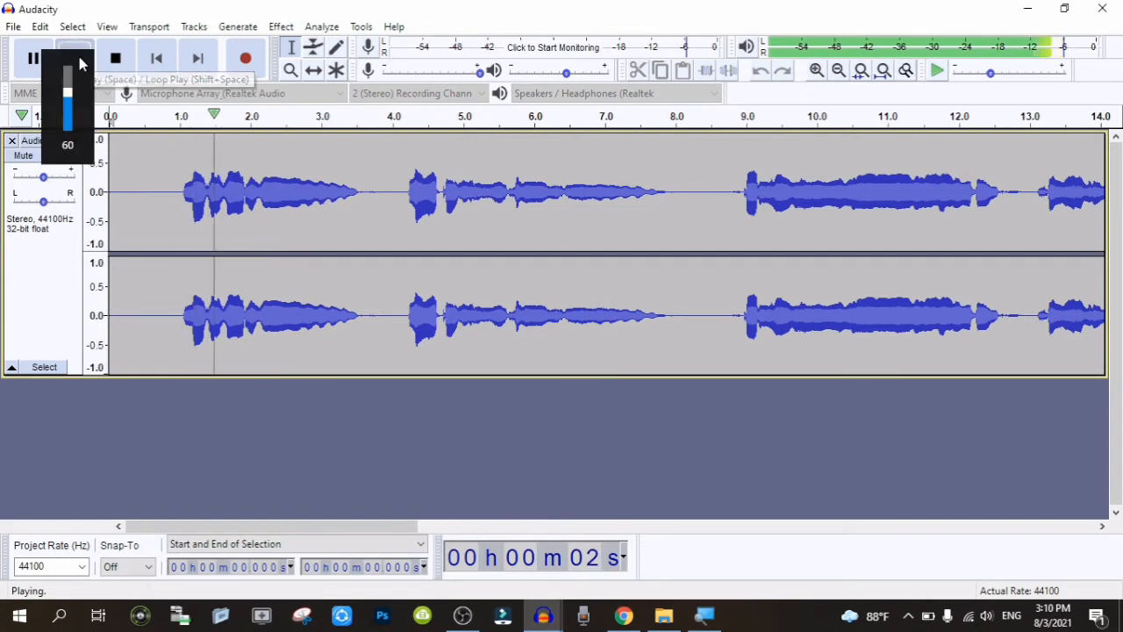
key(XF86AudioLowerVolume)
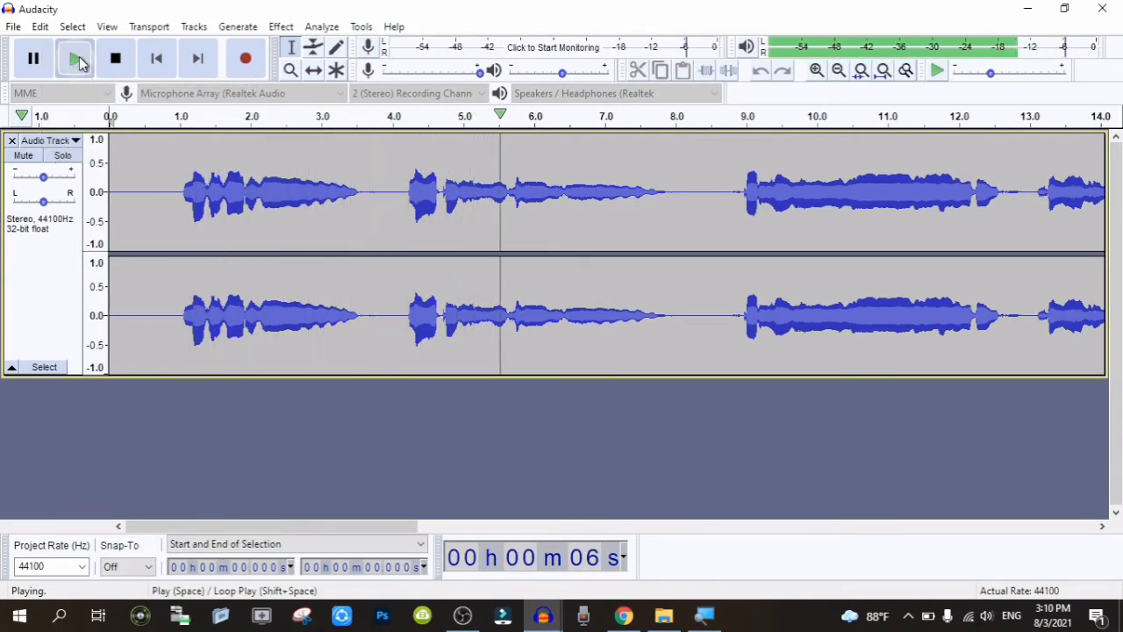
key(XF86AudioRaiseVolume)
key(XF86AudioRaiseVolume)
key(XF86AudioRaiseVolume)
key(XF86AudioRaiseVolume)
key(XF86AudioRaiseVolume)
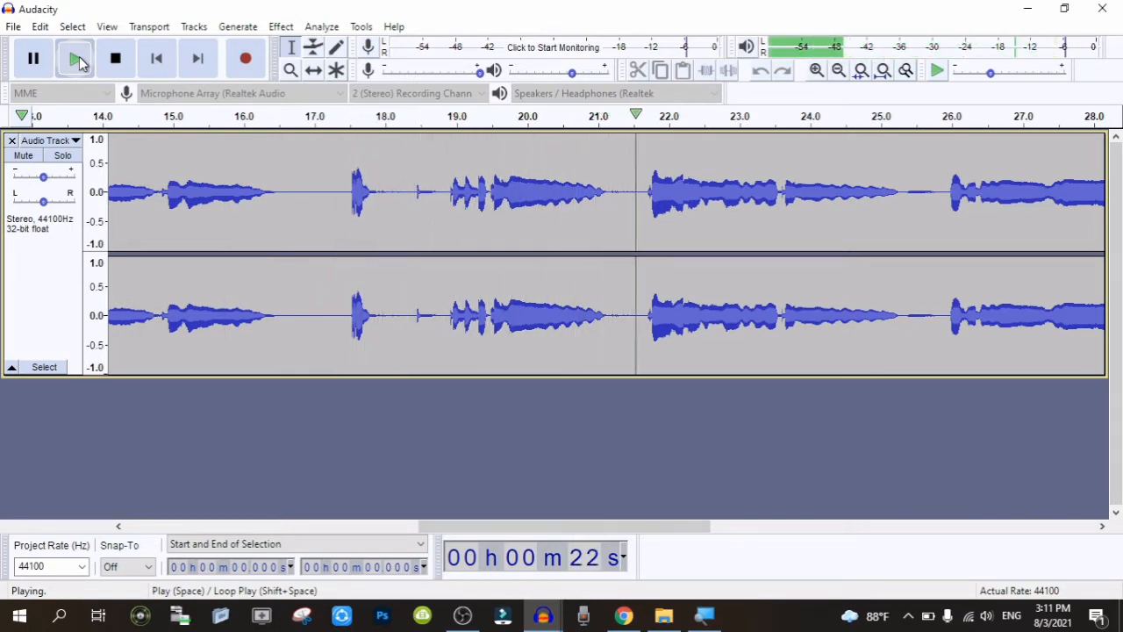
key(XF86AudioLowerVolume)
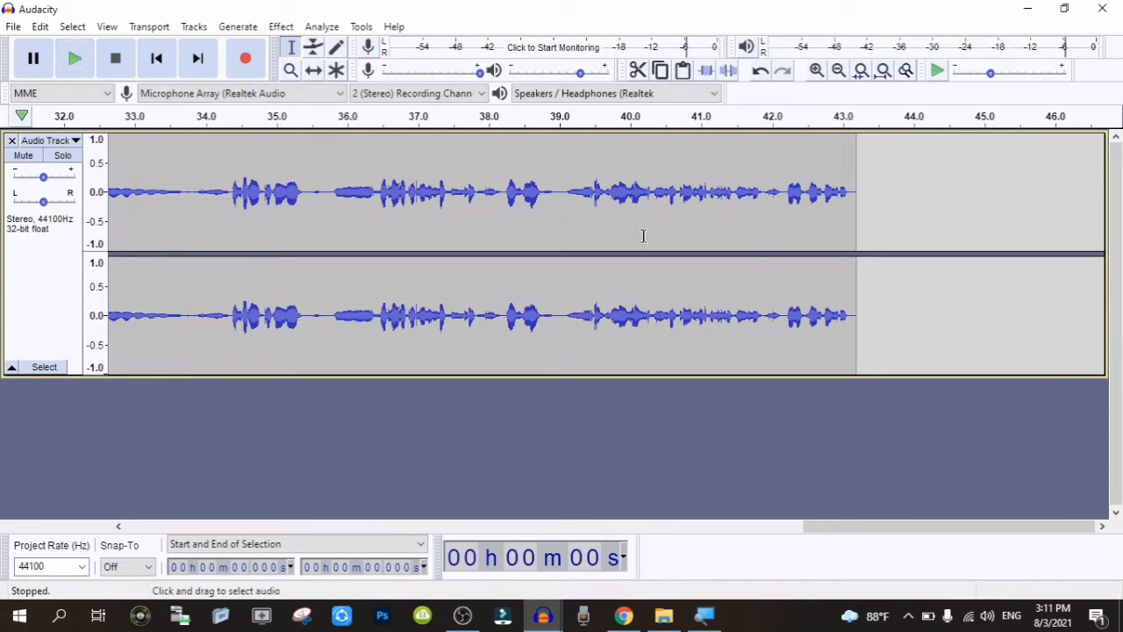
Delete the silent first 1.02 seconds or so of the recording and play the new beginning
drag(829, 532, 108, 499)
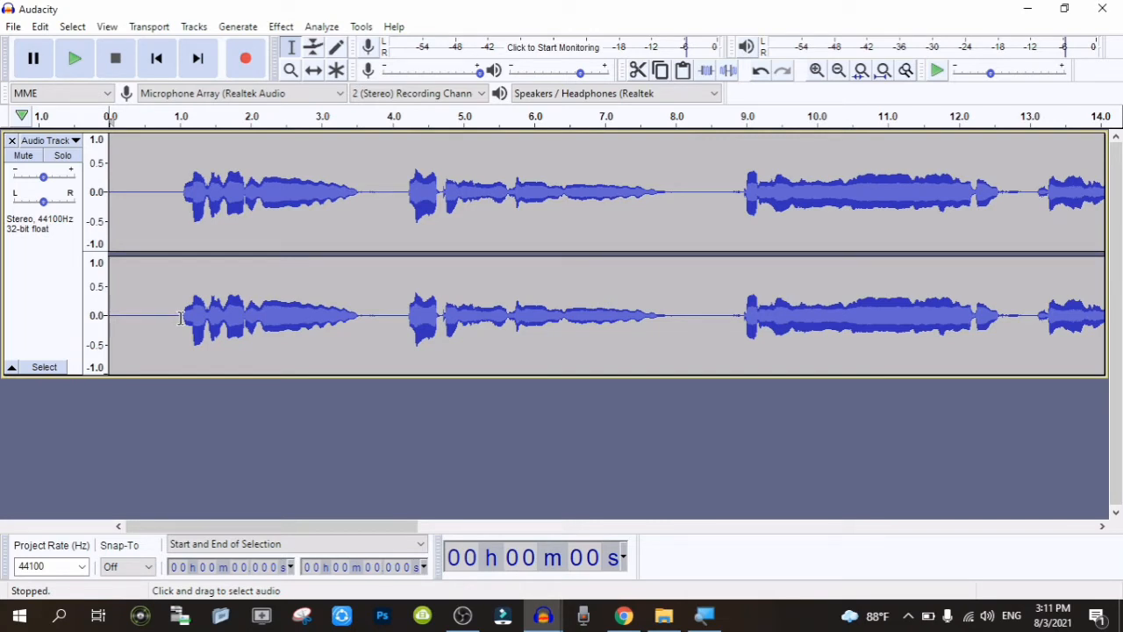
drag(180, 318, 50, 318)
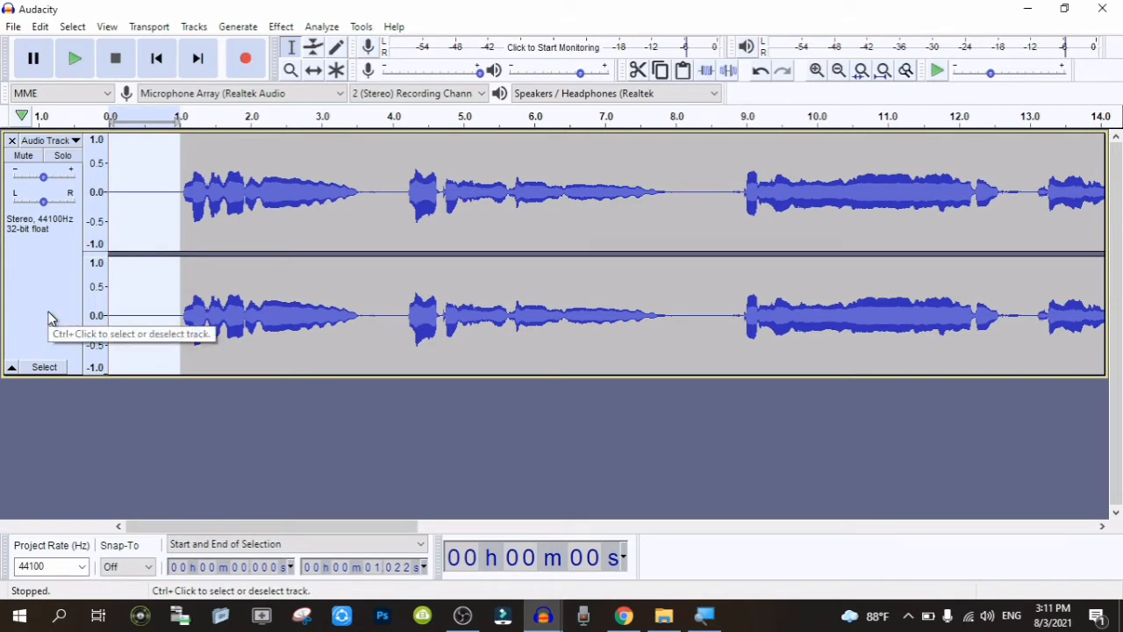
key(Delete)
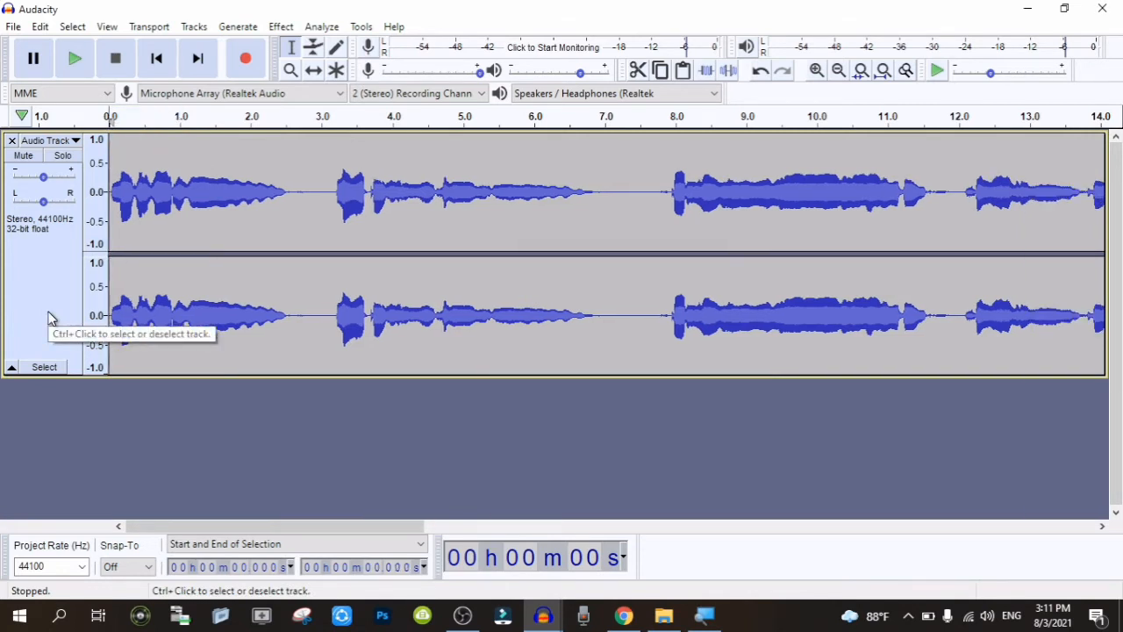
key(space)
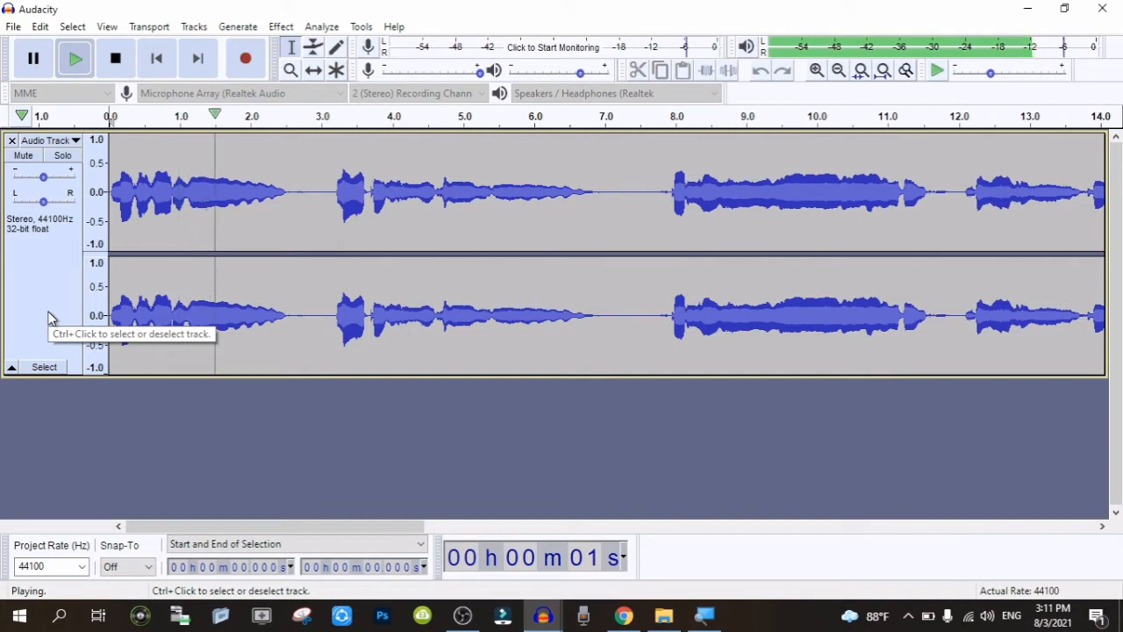
key(space)
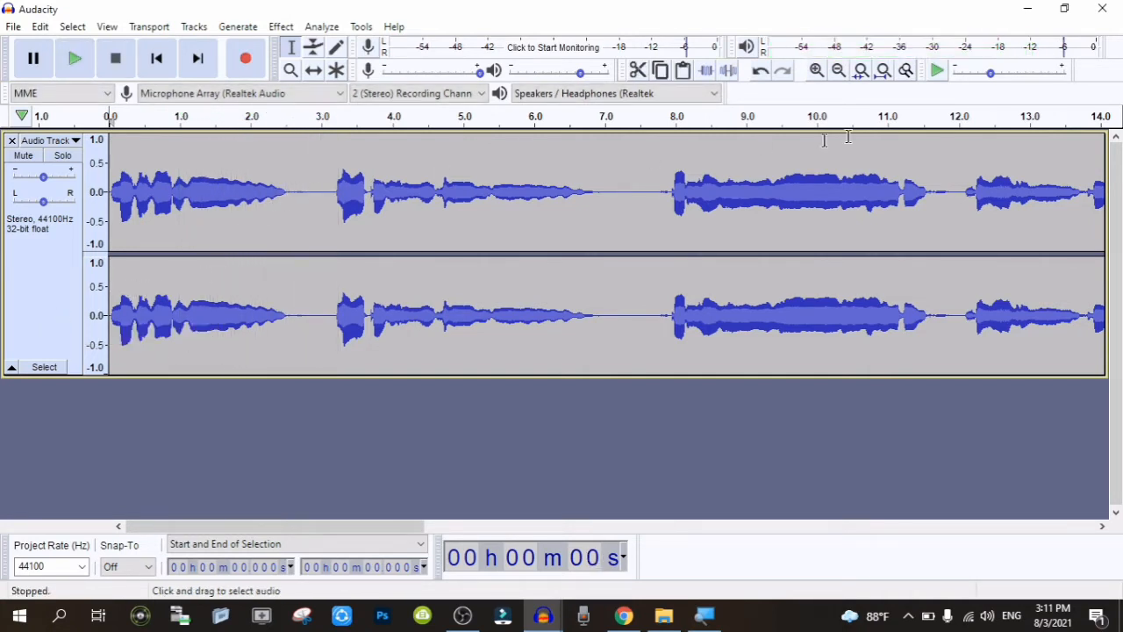
Select the quiet gap after the first phrase from about 2.53 to 2.76 seconds and play only that part
double_click(817, 72)
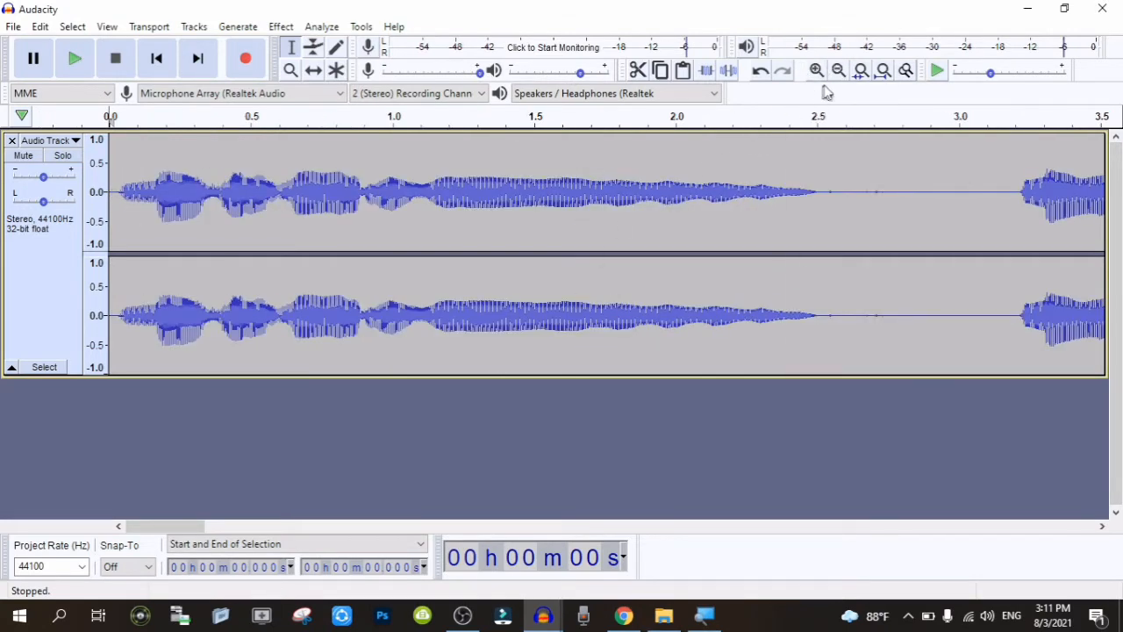
click(840, 73)
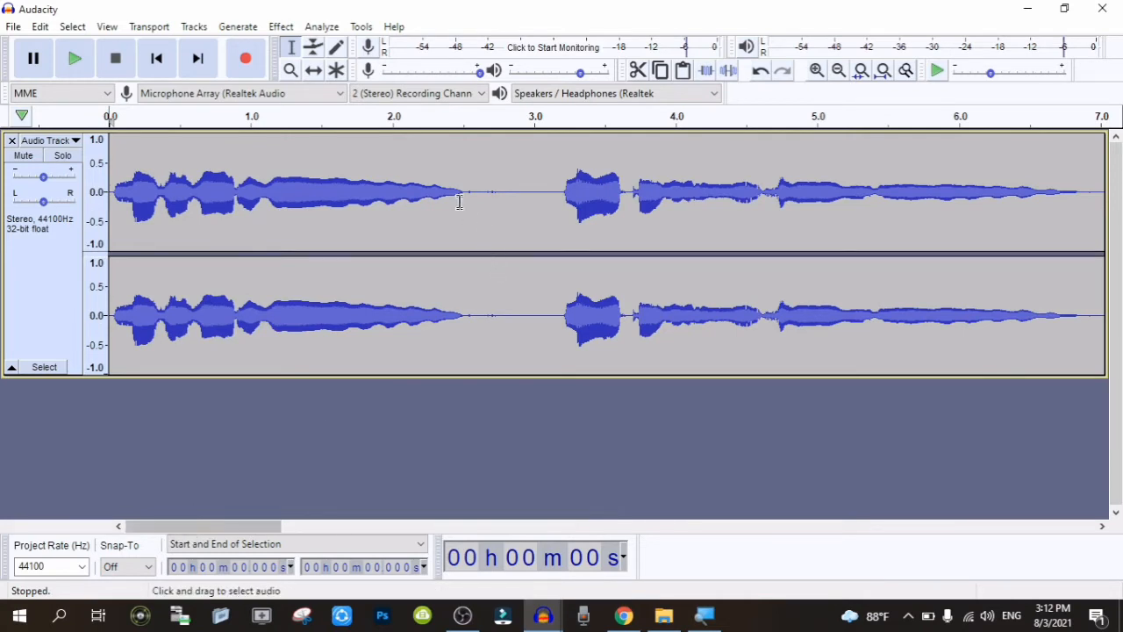
drag(467, 194, 498, 198)
key(space)
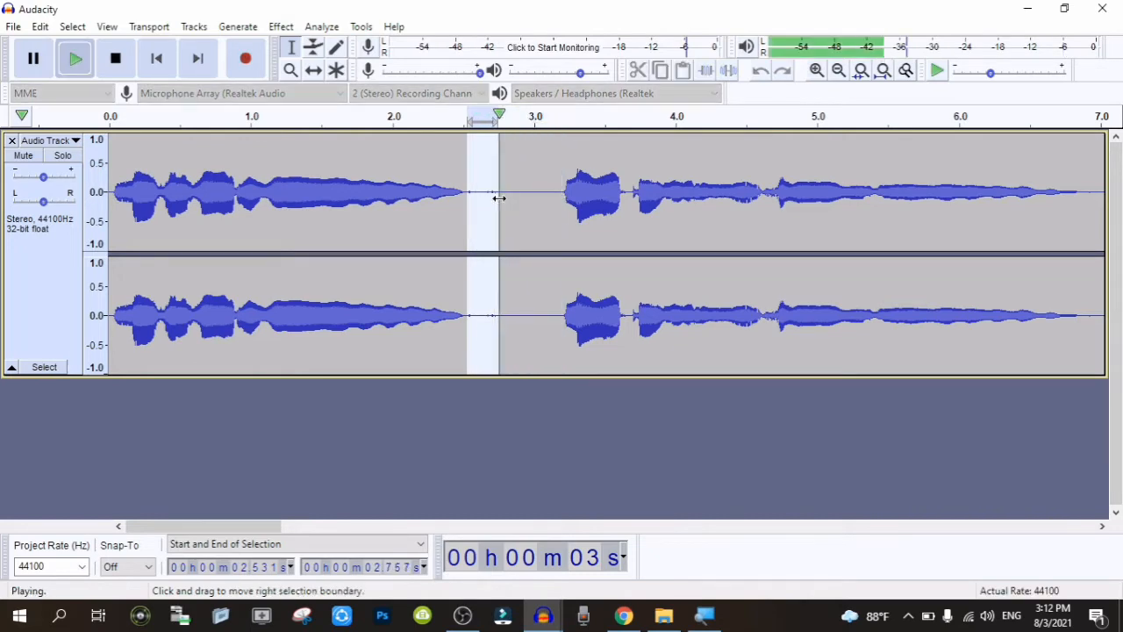
key(space)
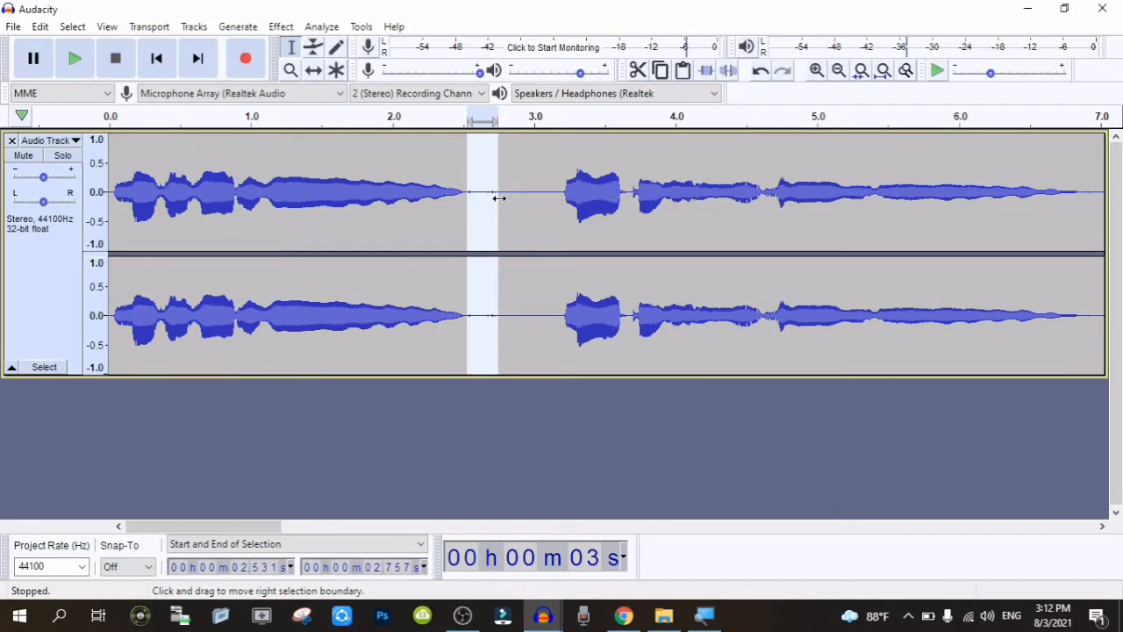
Silence the gap from about 2.53 to 2.76 seconds instead of deleting it and play on from about 2.88 seconds
key(Delete)
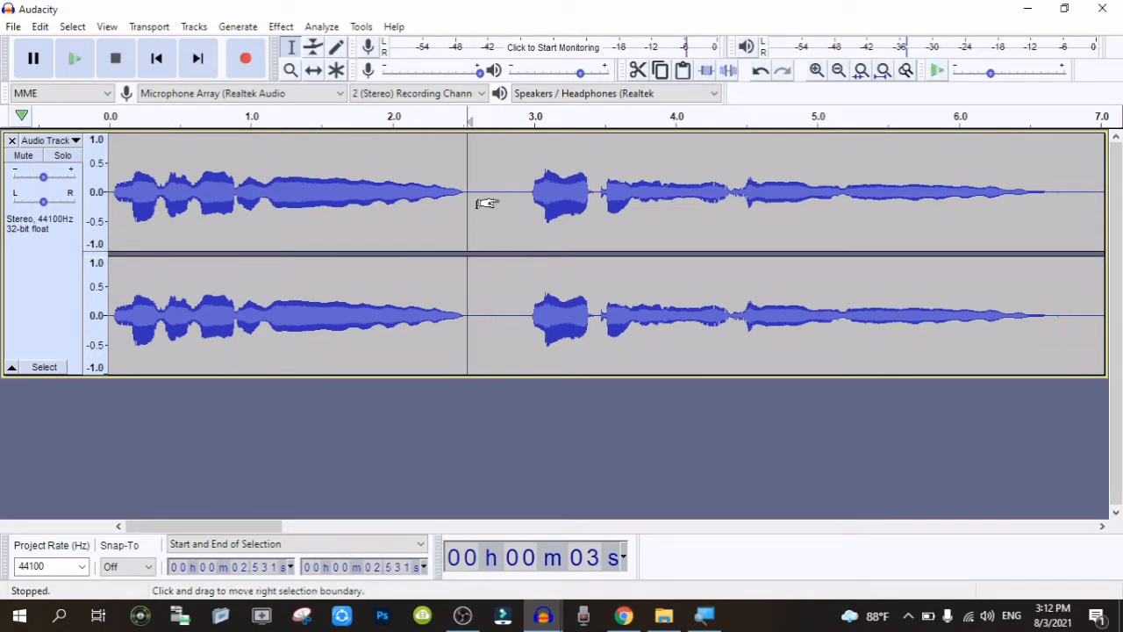
key(ctrl+z)
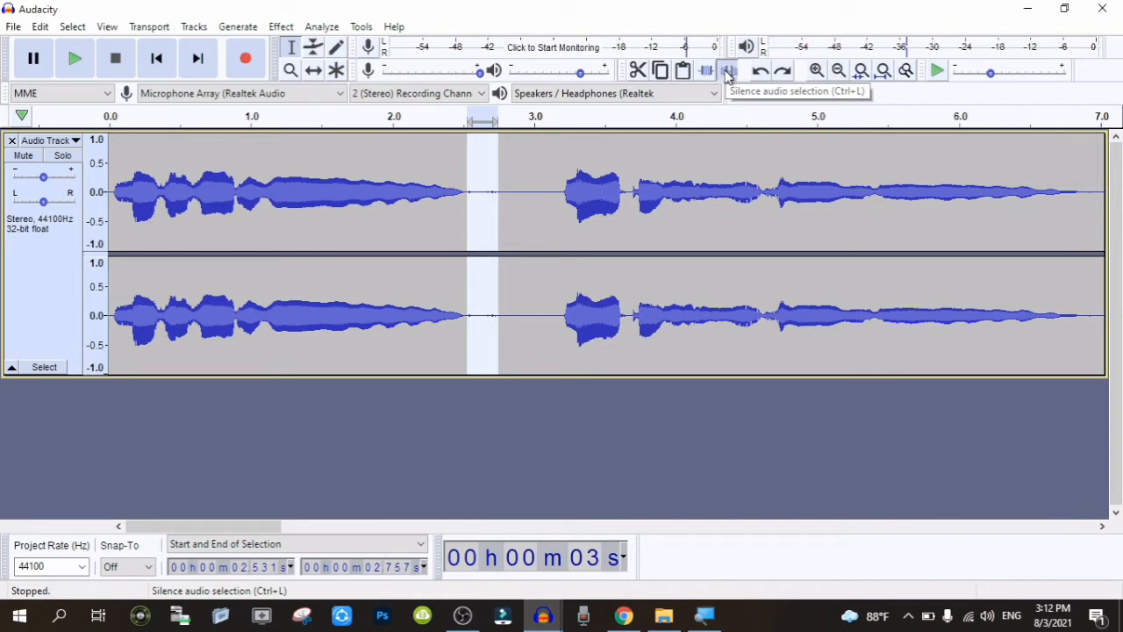
click(516, 195)
key(space)
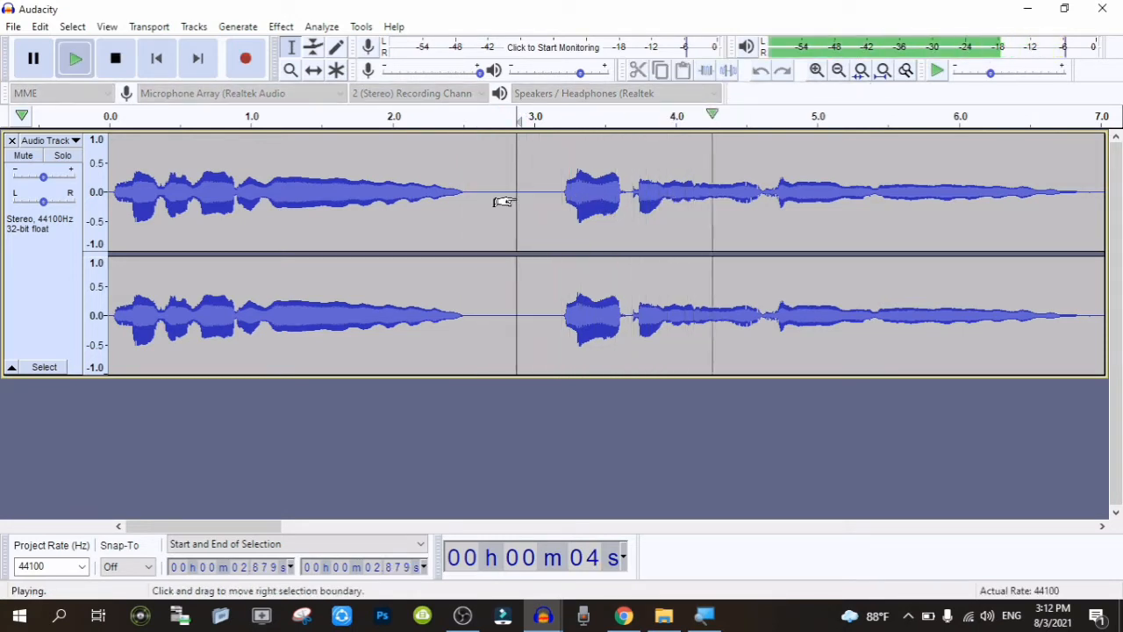
key(space)
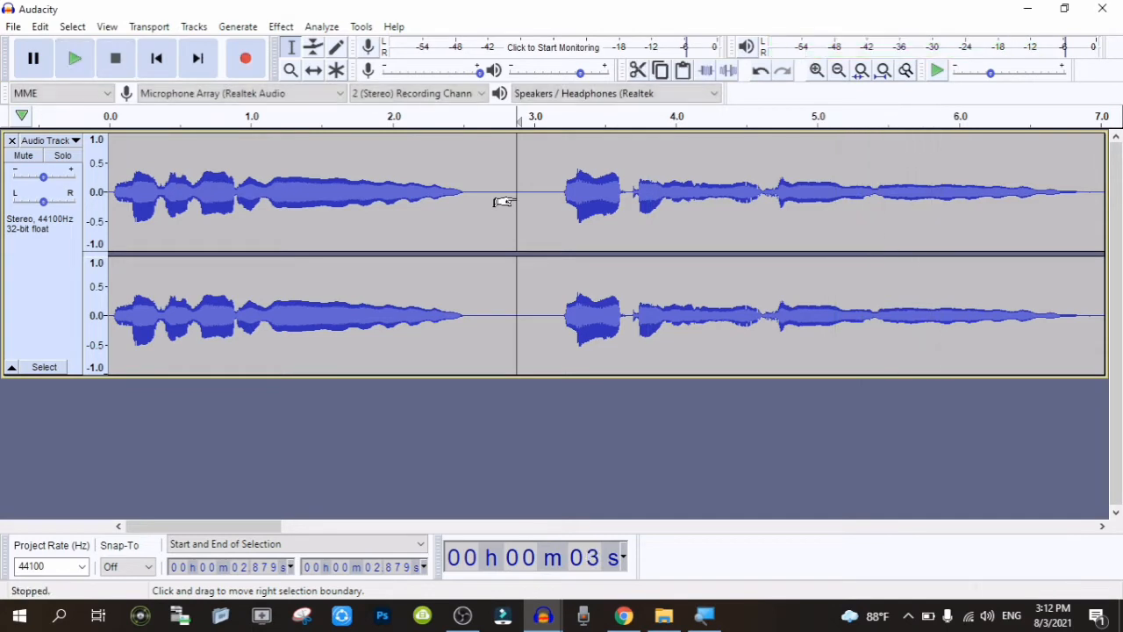
Silence the pause between phrases from about 6.86 to 7.98 seconds
drag(231, 527, 347, 529)
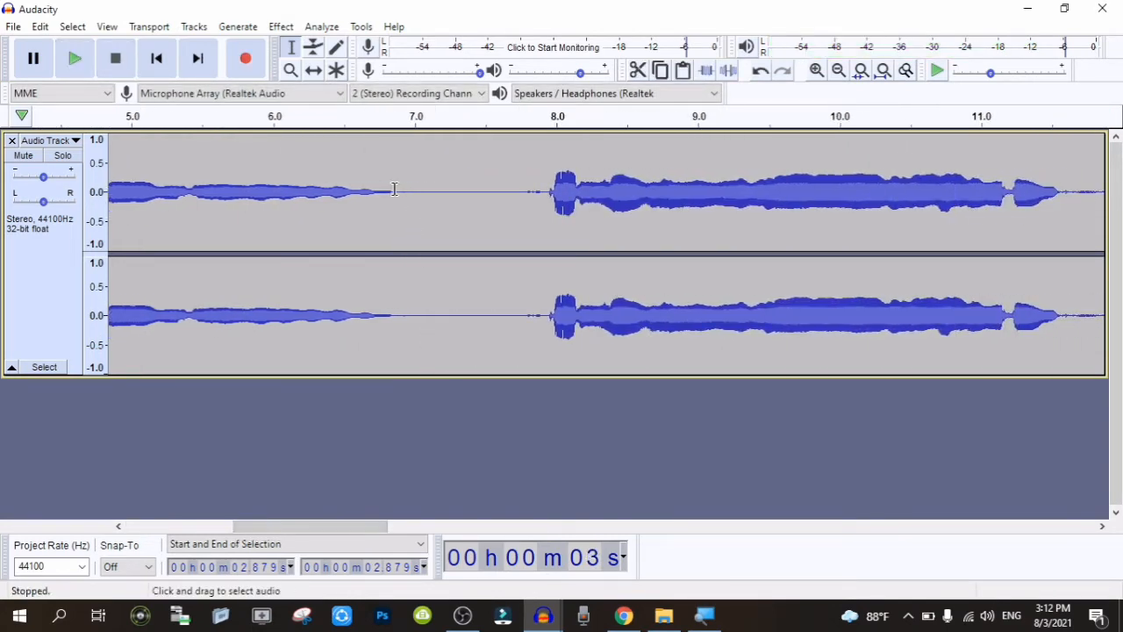
drag(394, 190, 548, 199)
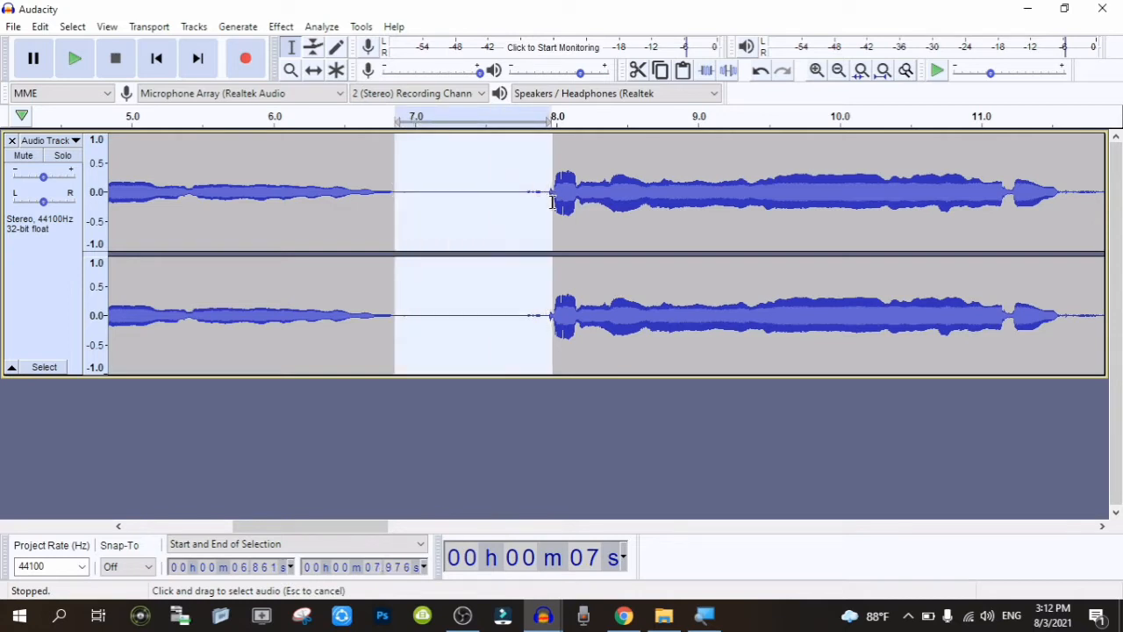
click(731, 74)
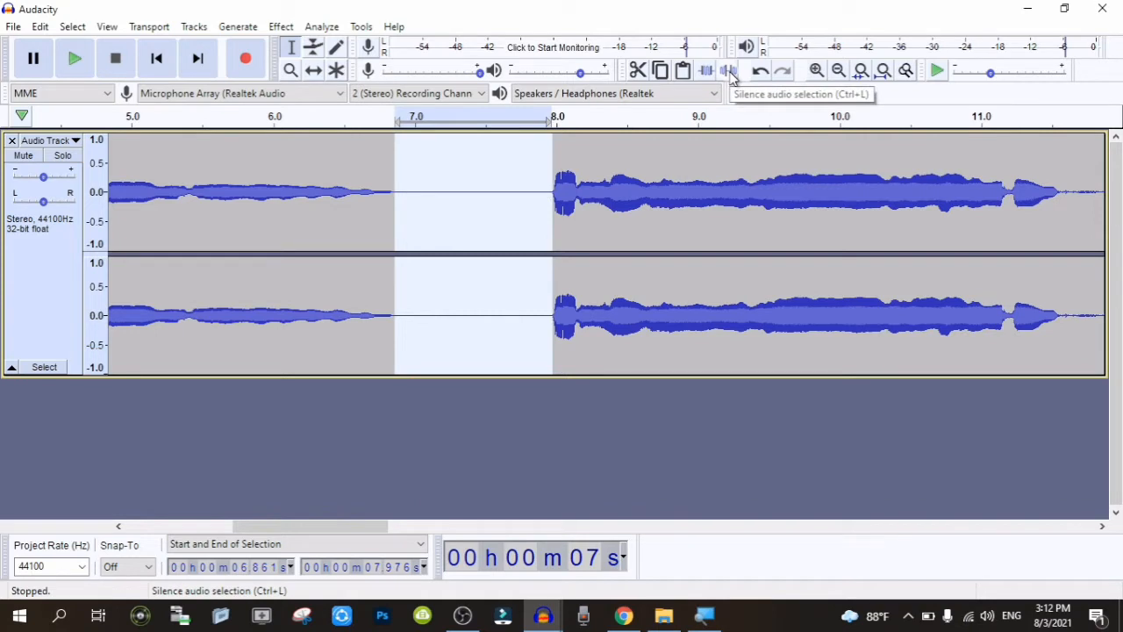
Select the pause from about 11.56 to 12.25 seconds, play it, and silence it
drag(332, 526, 436, 532)
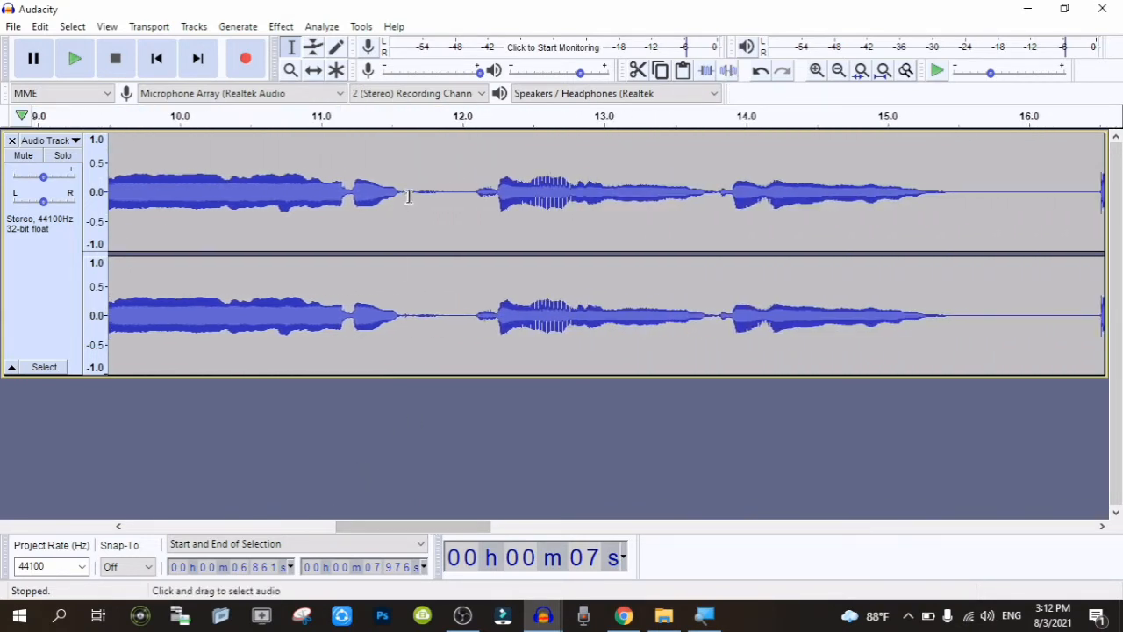
drag(400, 195, 497, 205)
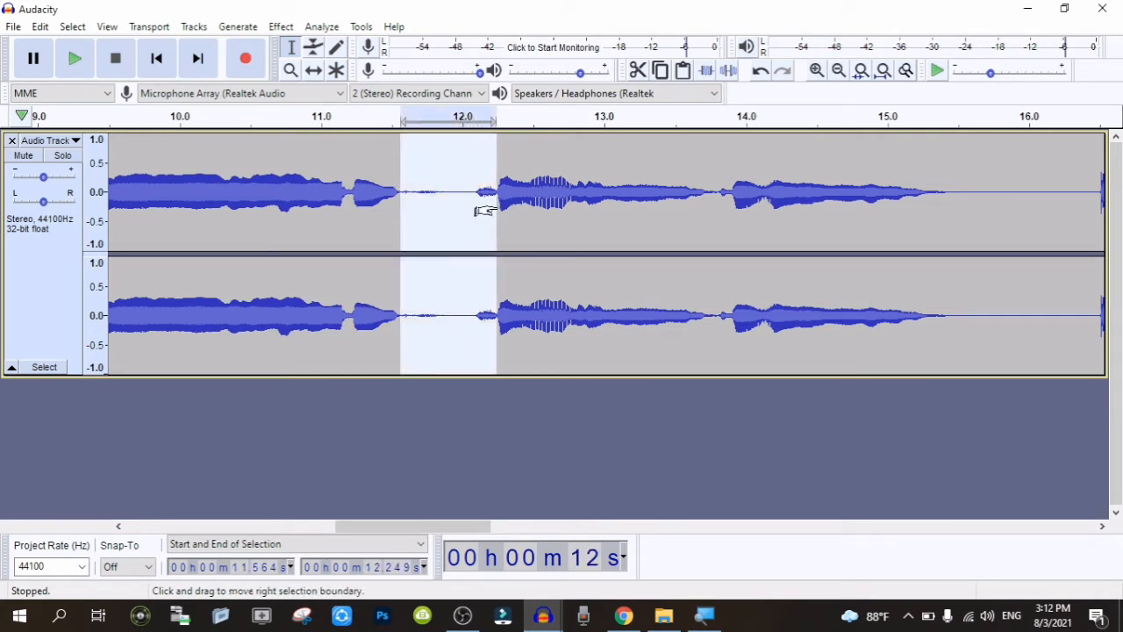
key(space)
key(space)
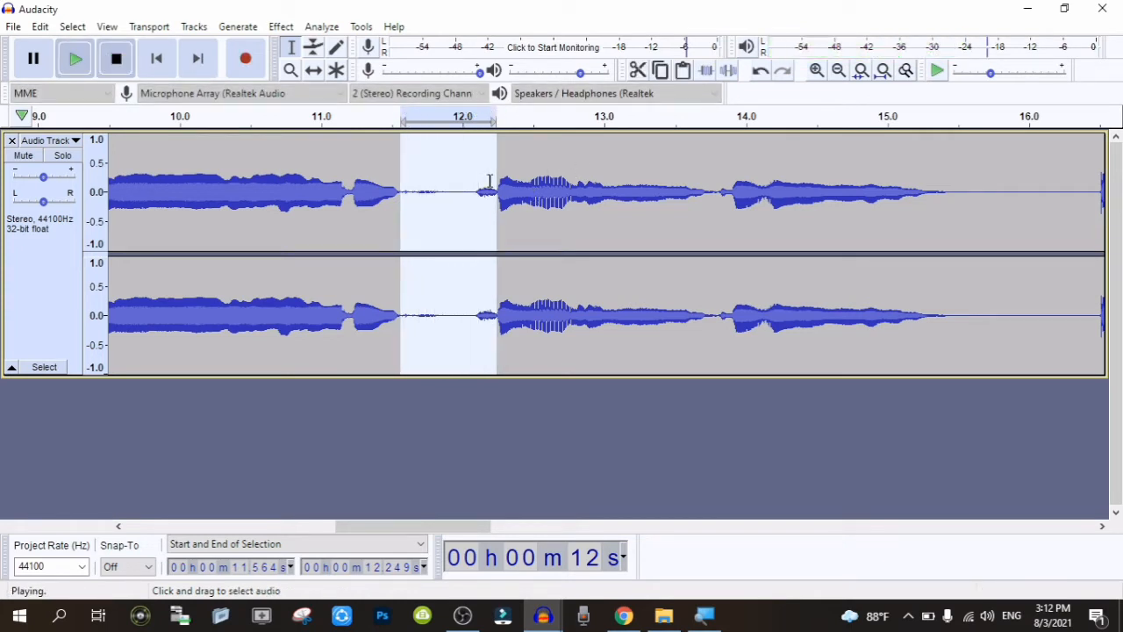
click(729, 72)
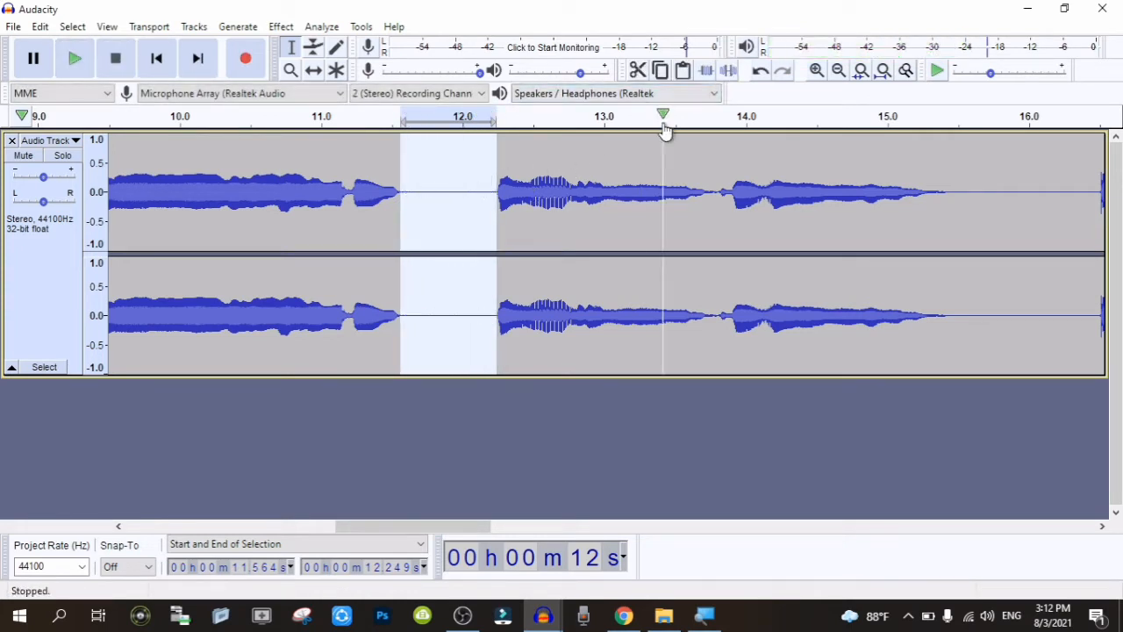
Listen to the pause from about 15.44 to 16.50 seconds and to the sounds that follow it
drag(458, 530, 530, 529)
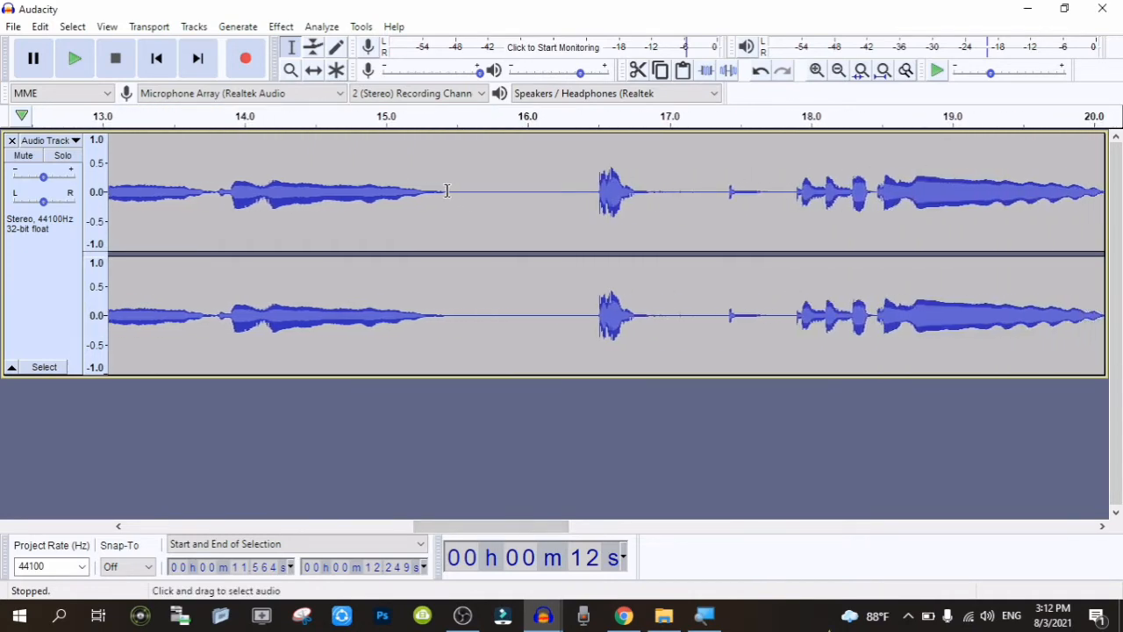
drag(447, 190, 597, 223)
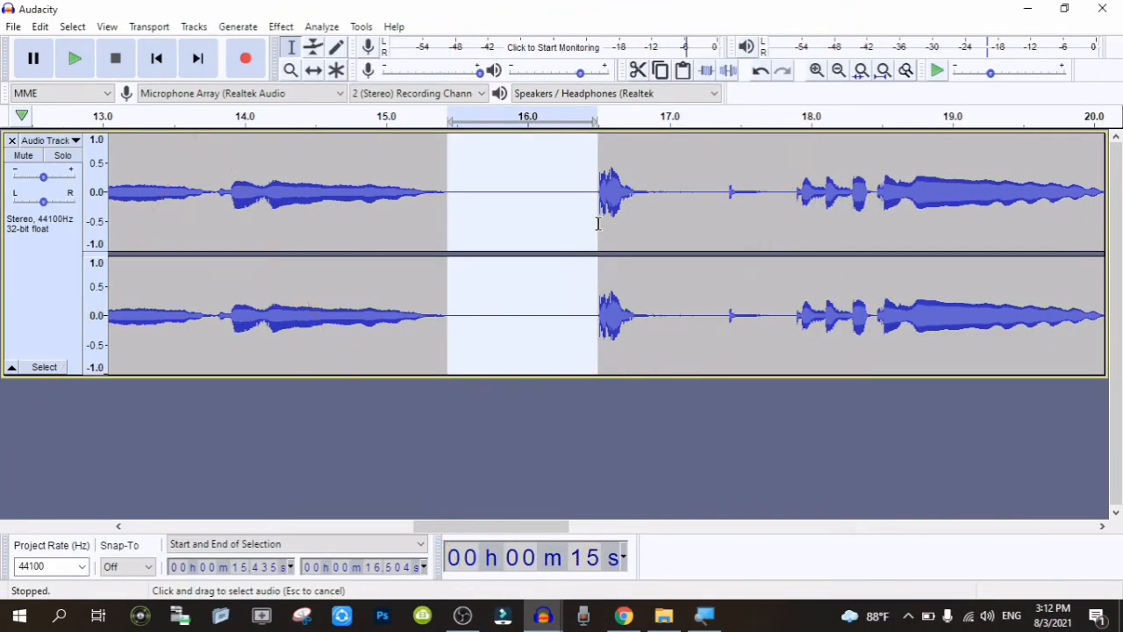
key(space)
click(610, 195)
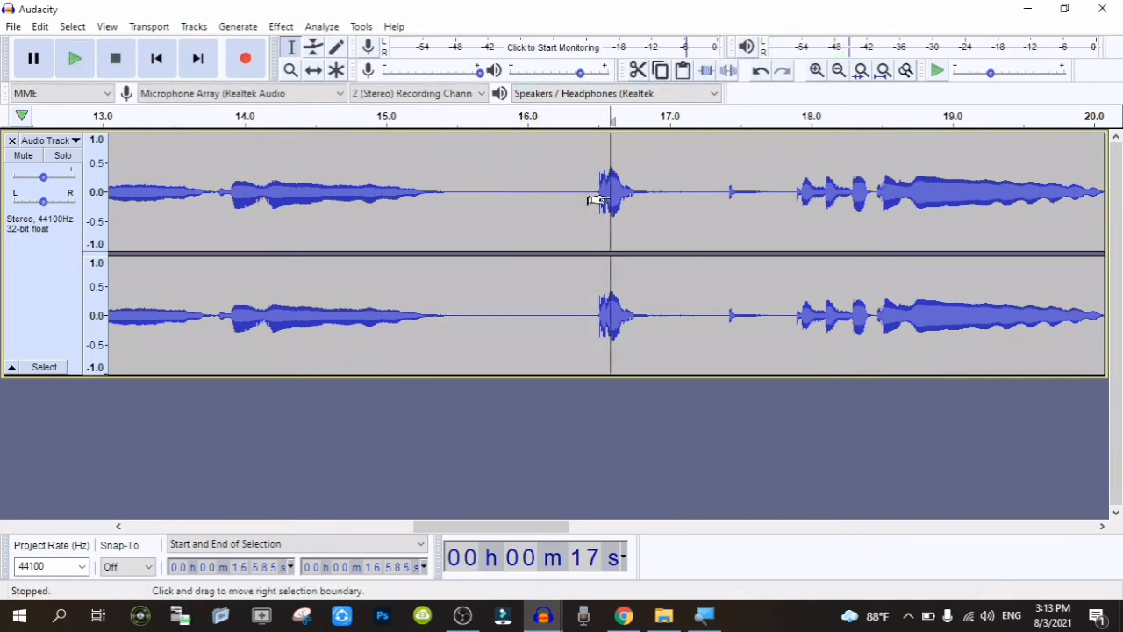
click(445, 197)
key(space)
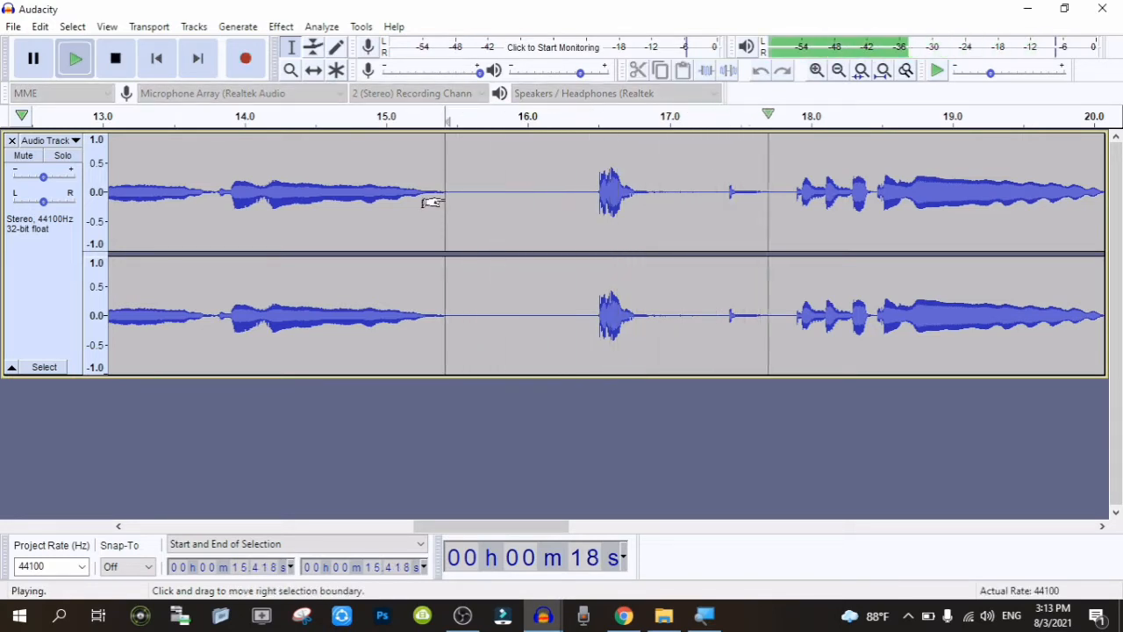
key(space)
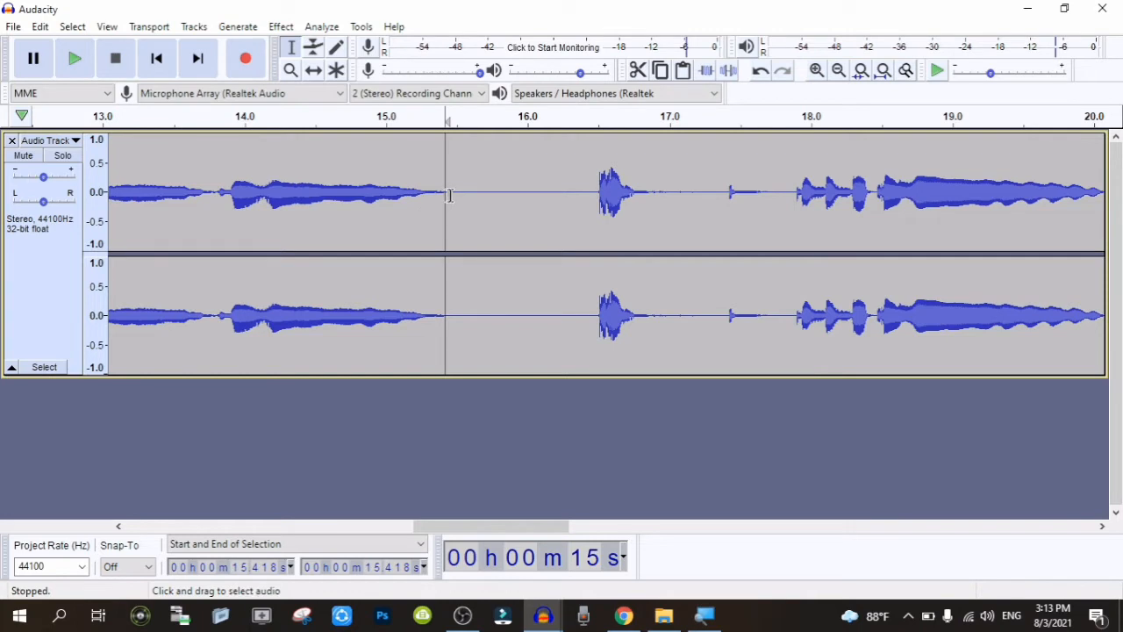
Delete the unwanted noise from about 16.31 to 17.90 seconds and play the track from the cut
drag(471, 195, 778, 230)
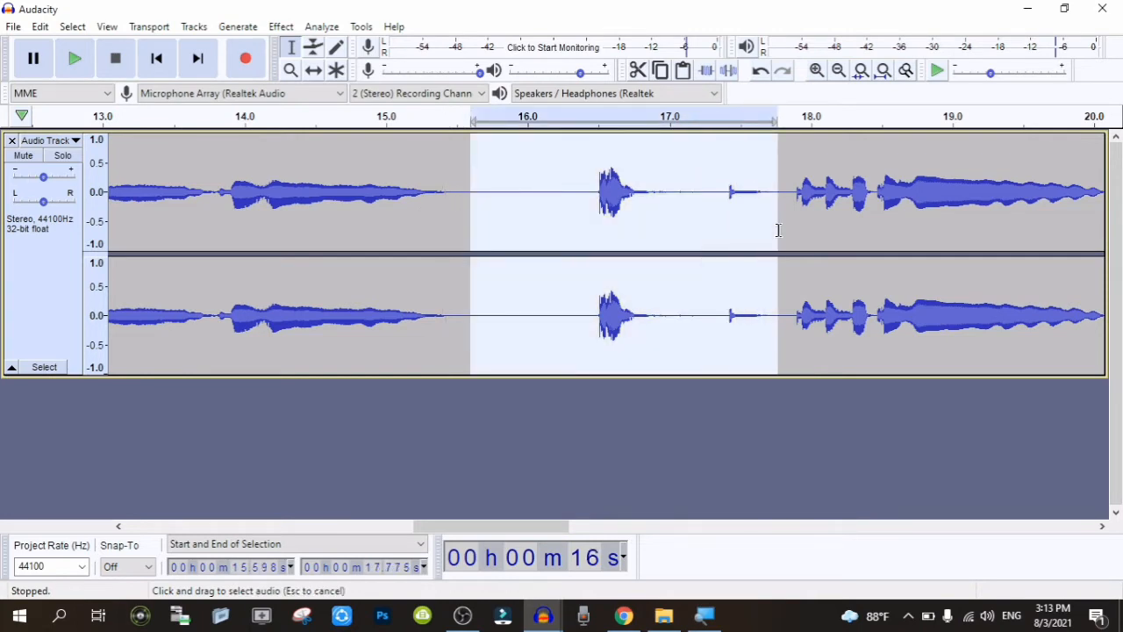
click(581, 196)
drag(571, 197, 794, 220)
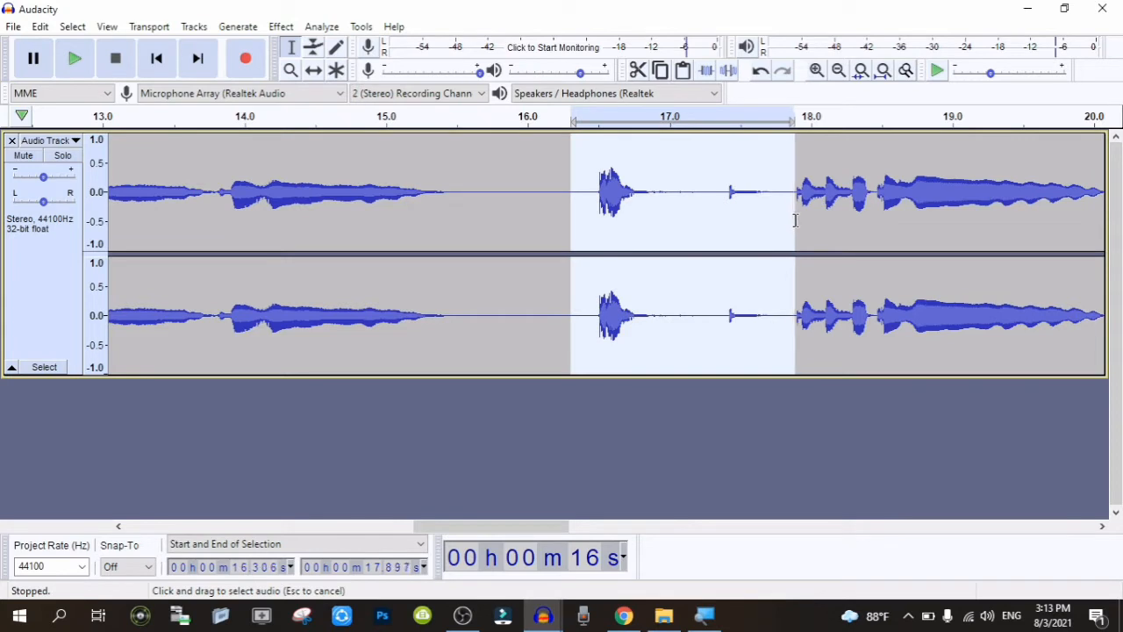
key(Delete)
key(space)
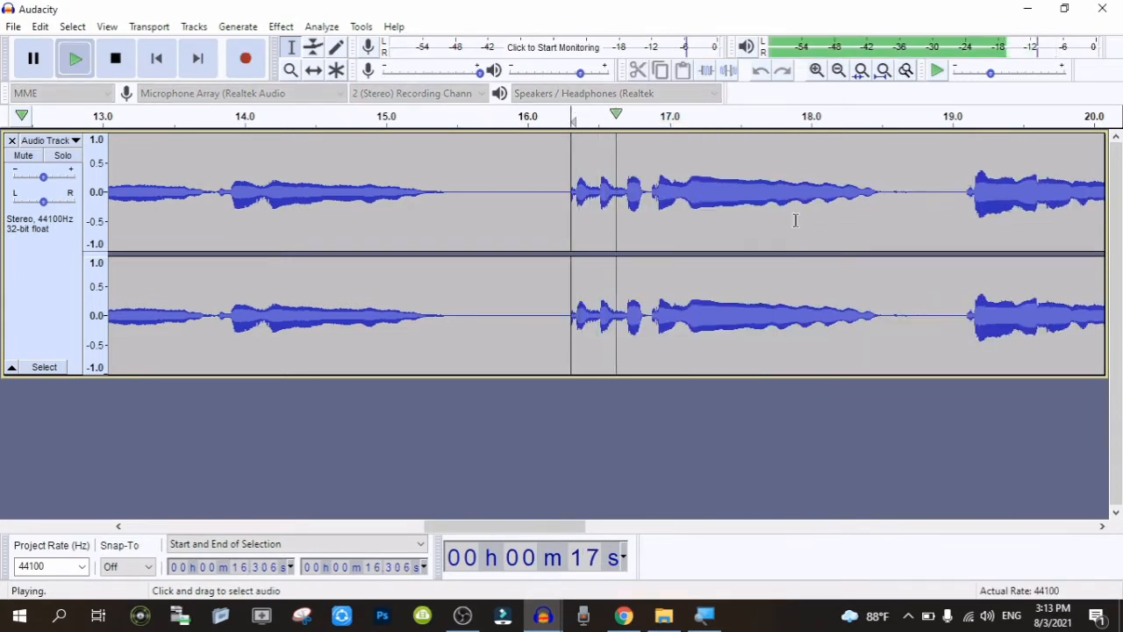
key(space)
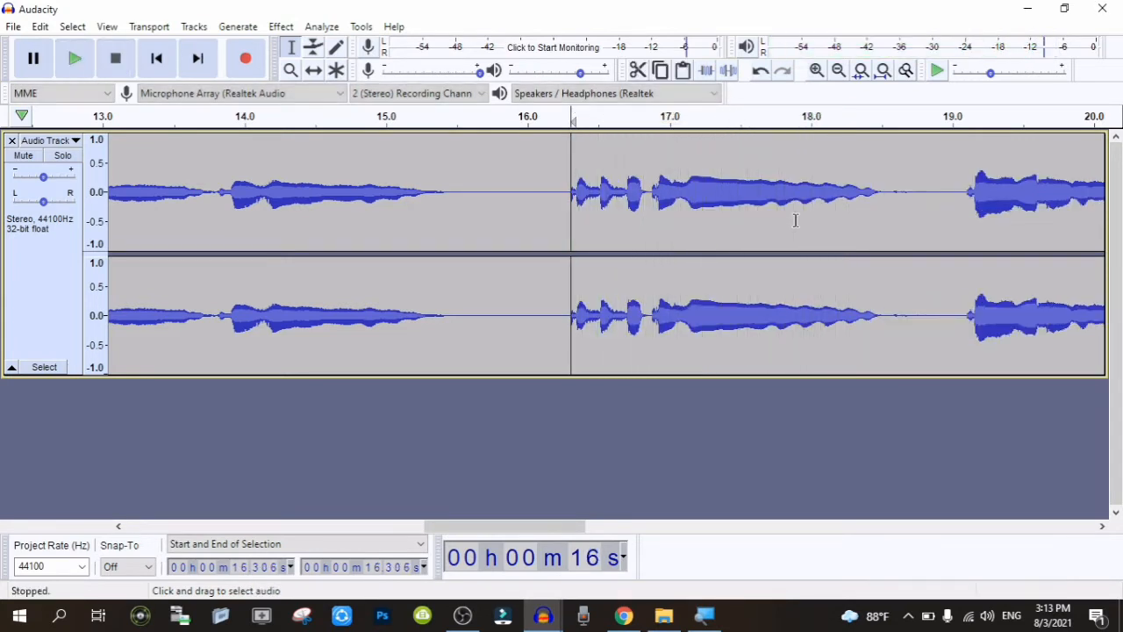
Silence the gap from about 18.51 to 19.08 seconds, and the one from about 22.67 to 23.34 seconds after playing it
drag(882, 197, 963, 211)
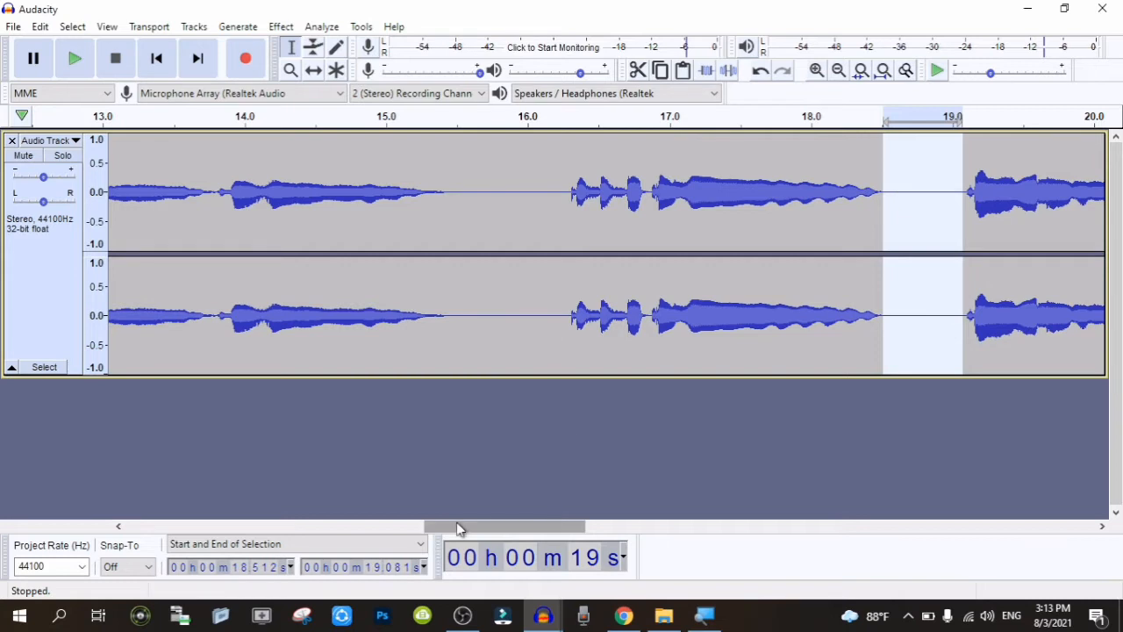
drag(466, 527, 602, 529)
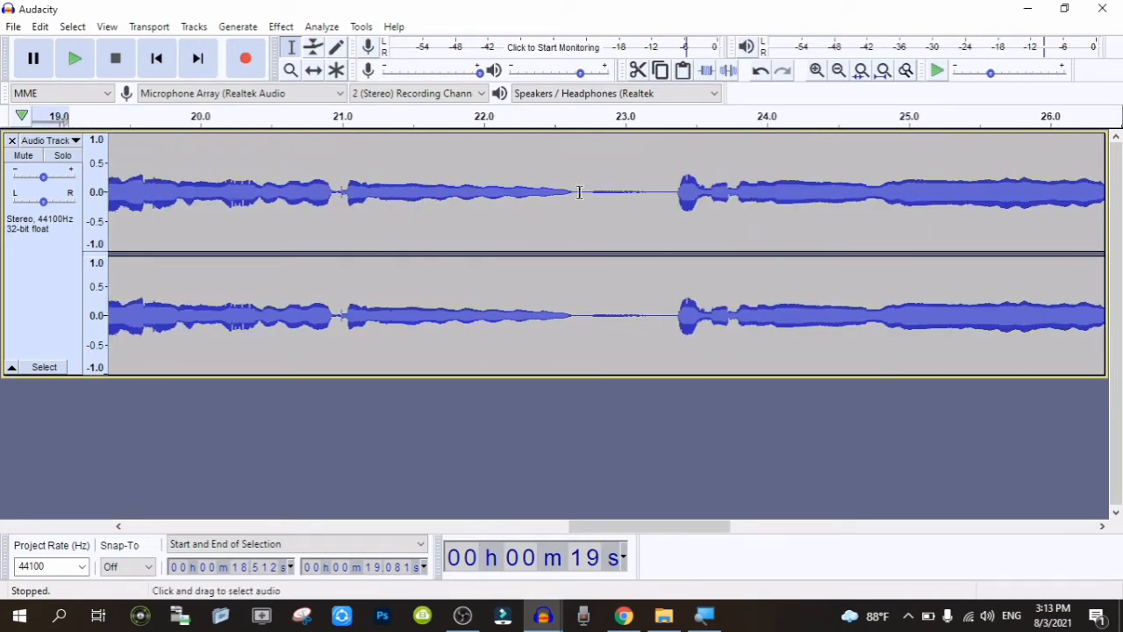
drag(578, 192, 666, 202)
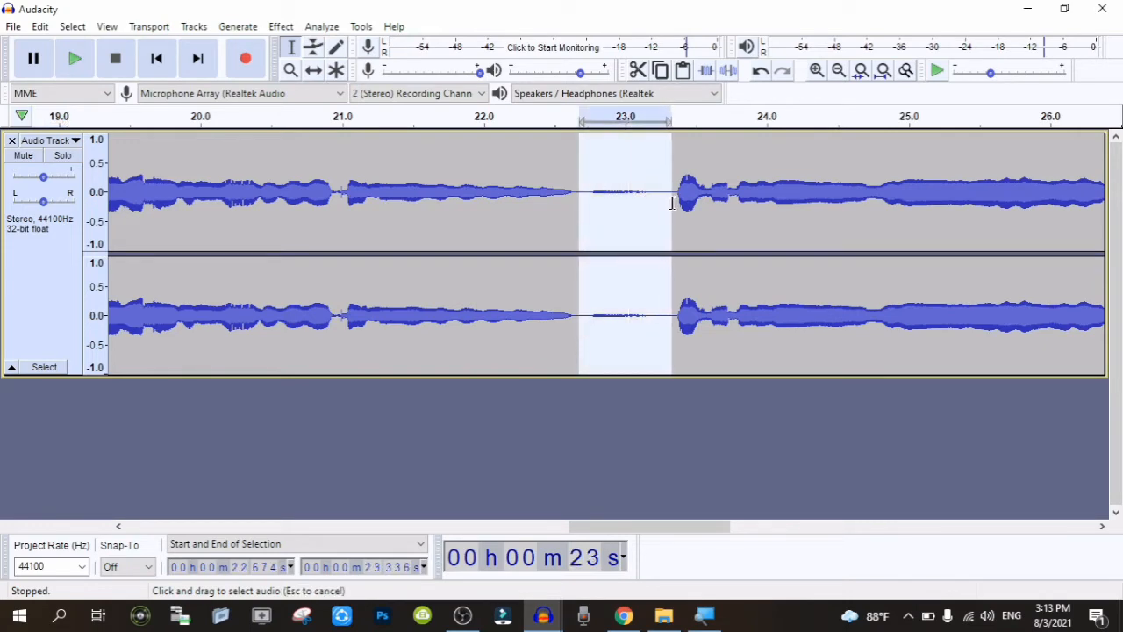
key(space)
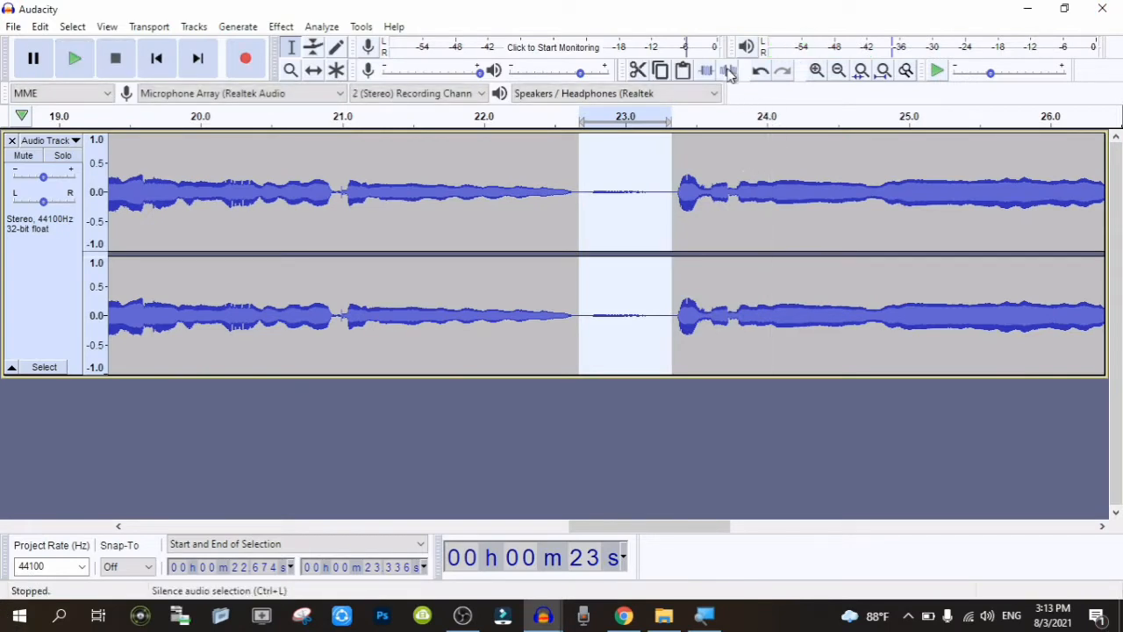
Silence the noise from about 26.85 to 27.32 seconds and play the result from about 25.97 seconds
drag(690, 528, 802, 539)
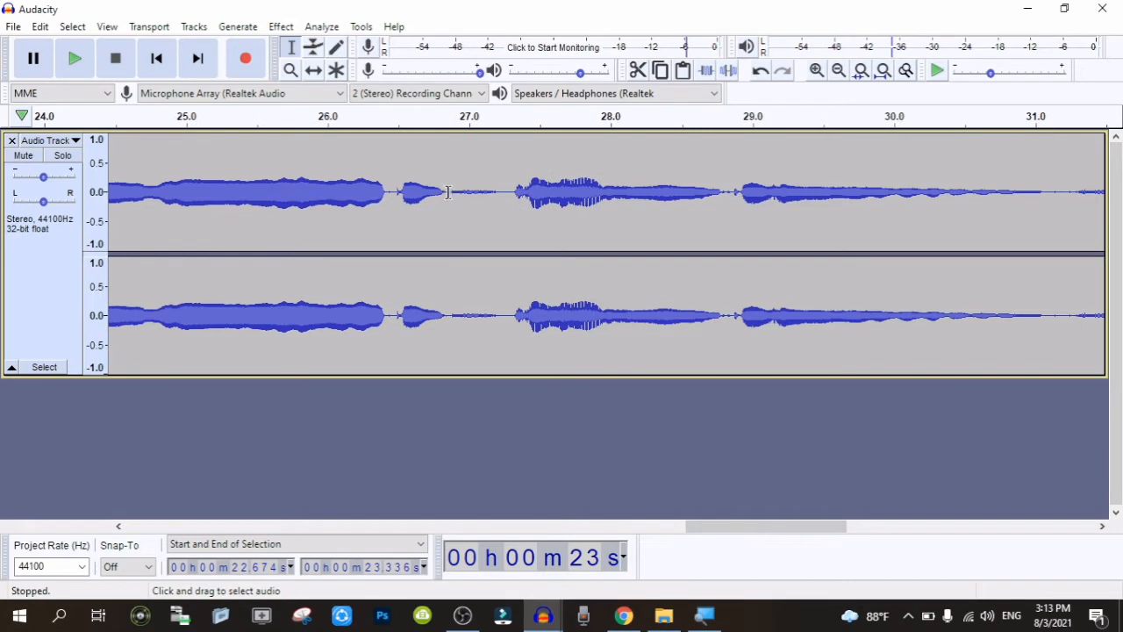
drag(387, 193, 397, 193)
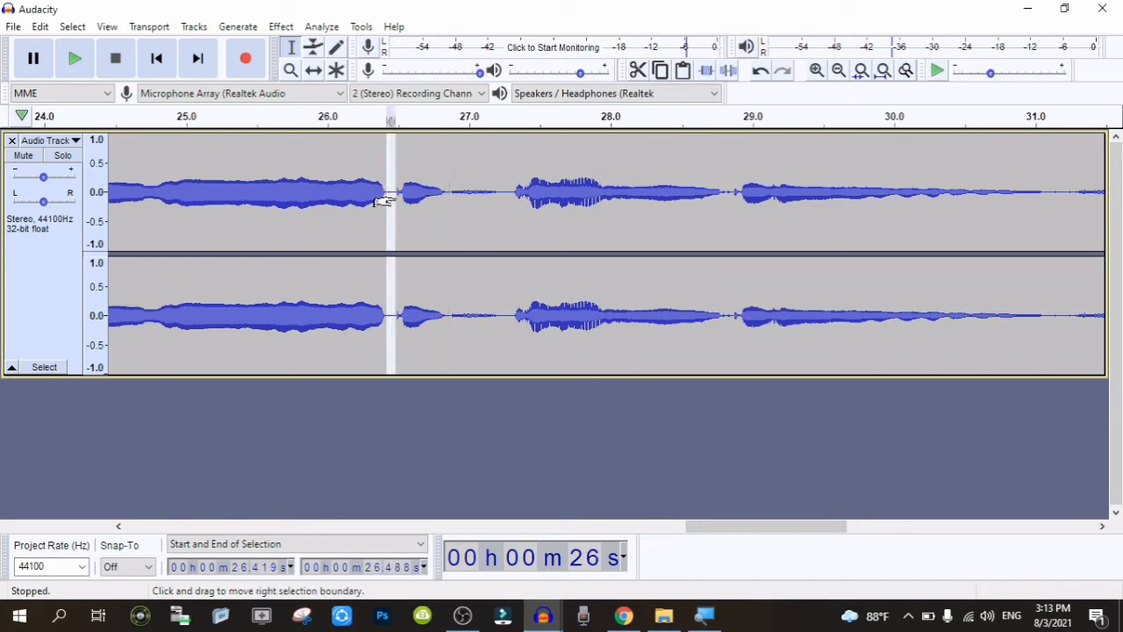
click(815, 70)
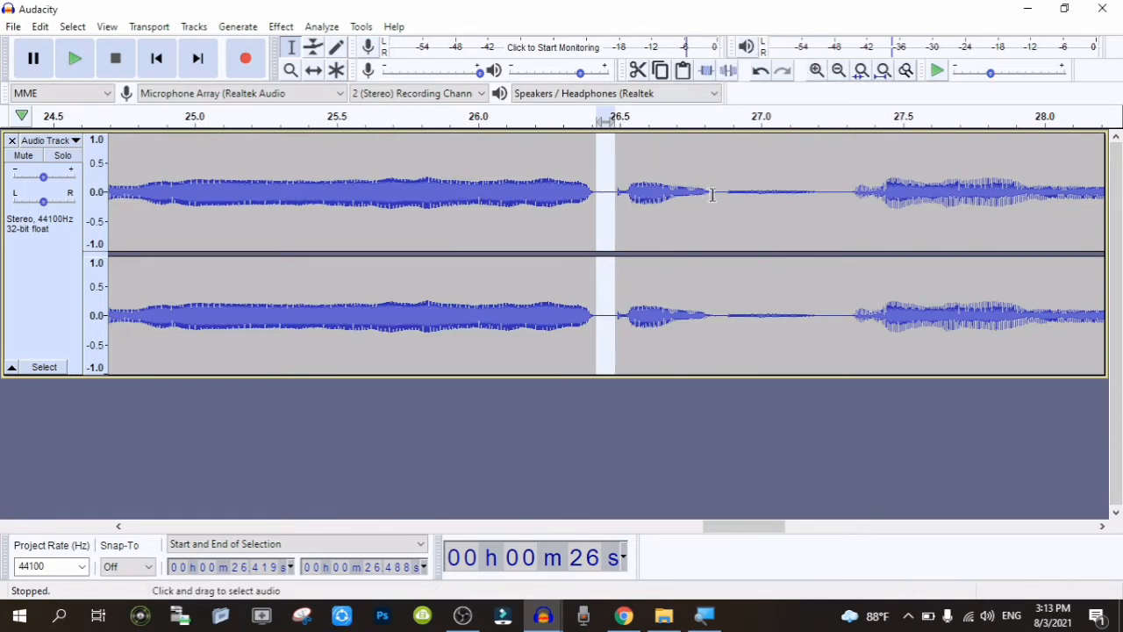
drag(716, 193, 850, 197)
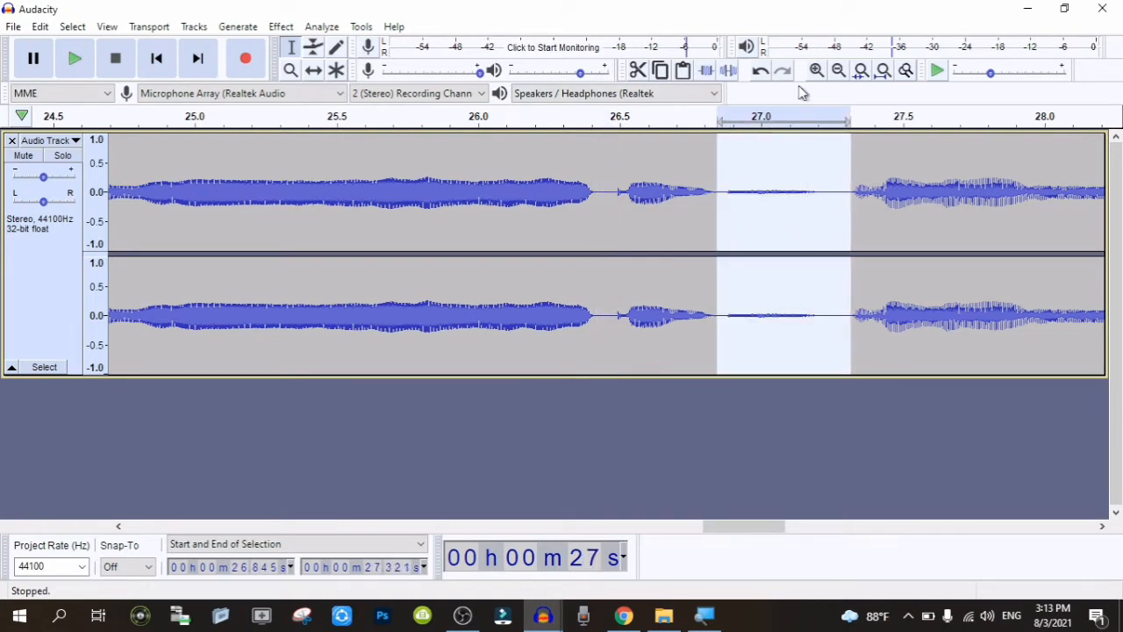
click(729, 75)
click(465, 216)
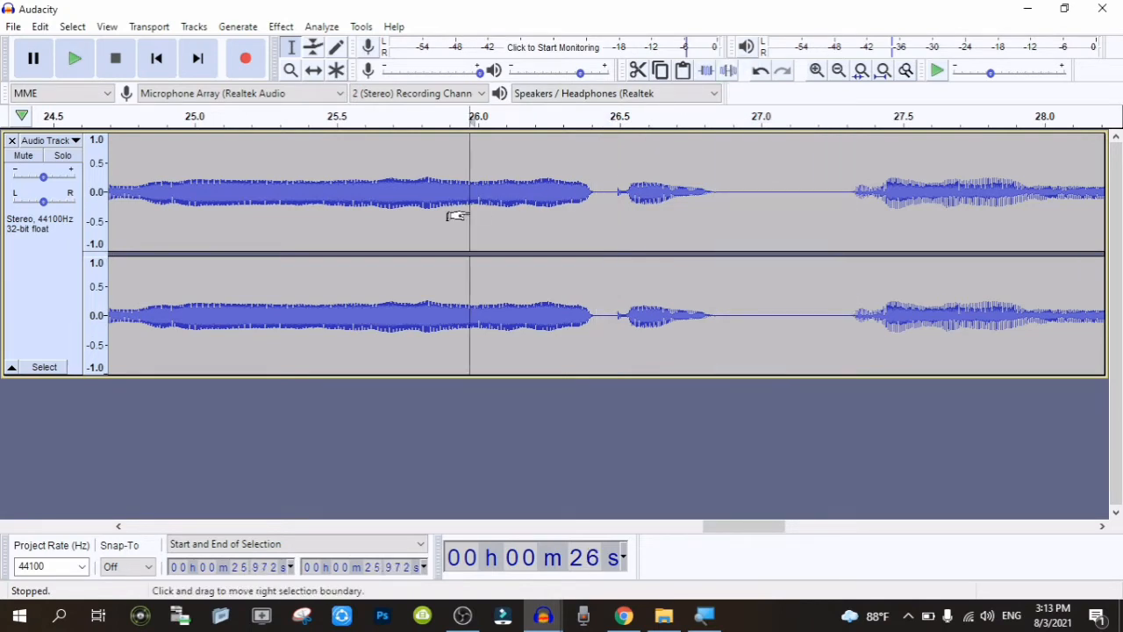
key(space)
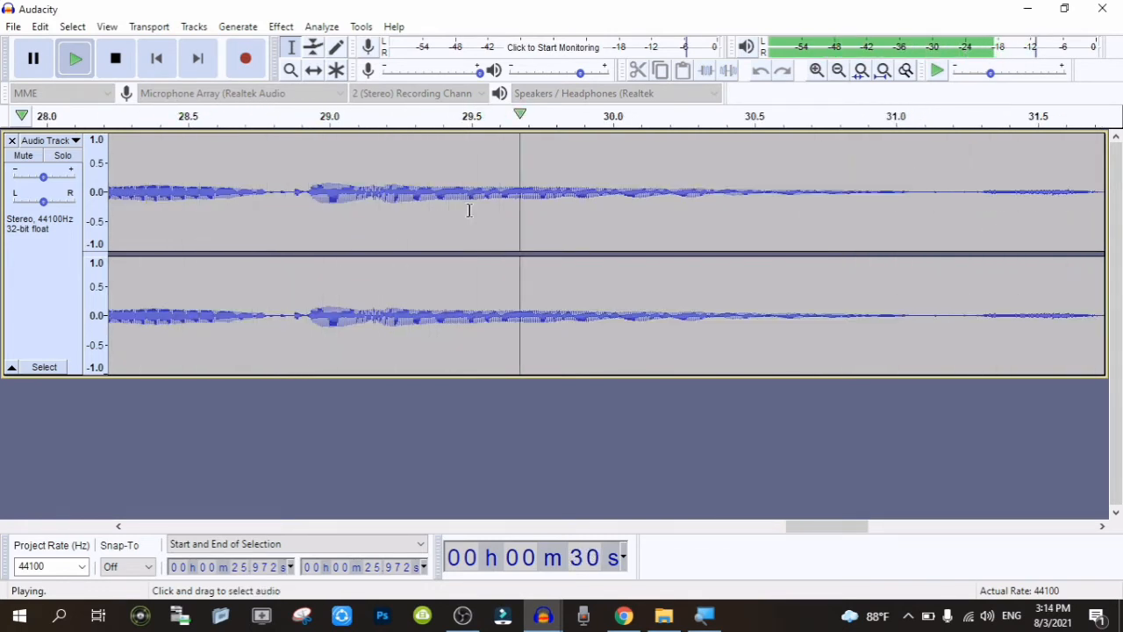
key(space)
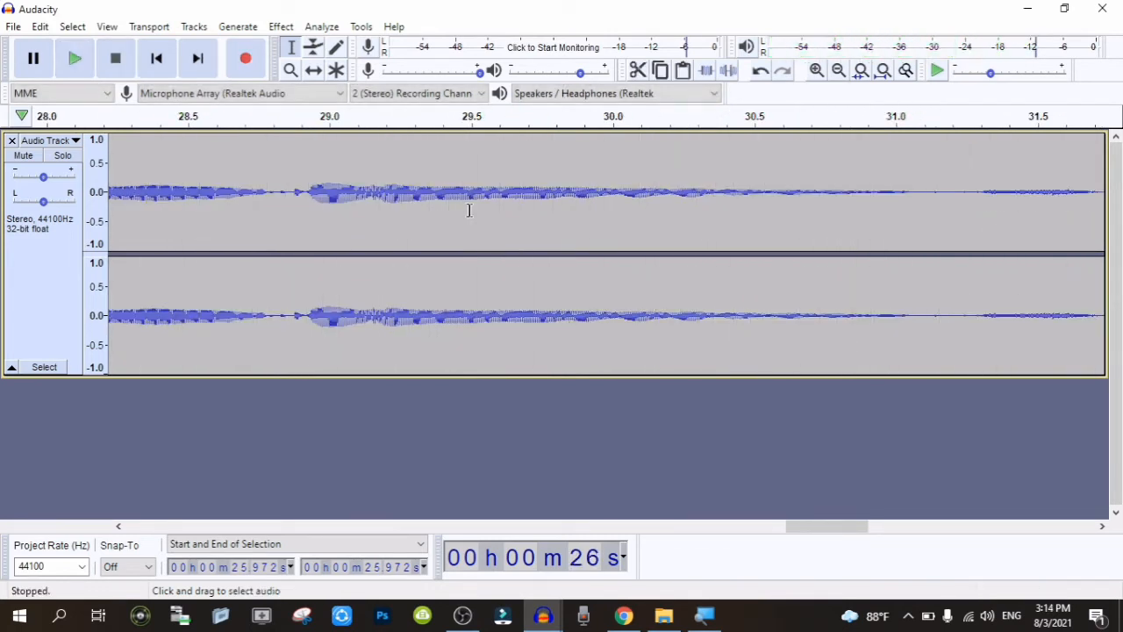
Listen to the final section of the recording from about 30.95 seconds
click(882, 205)
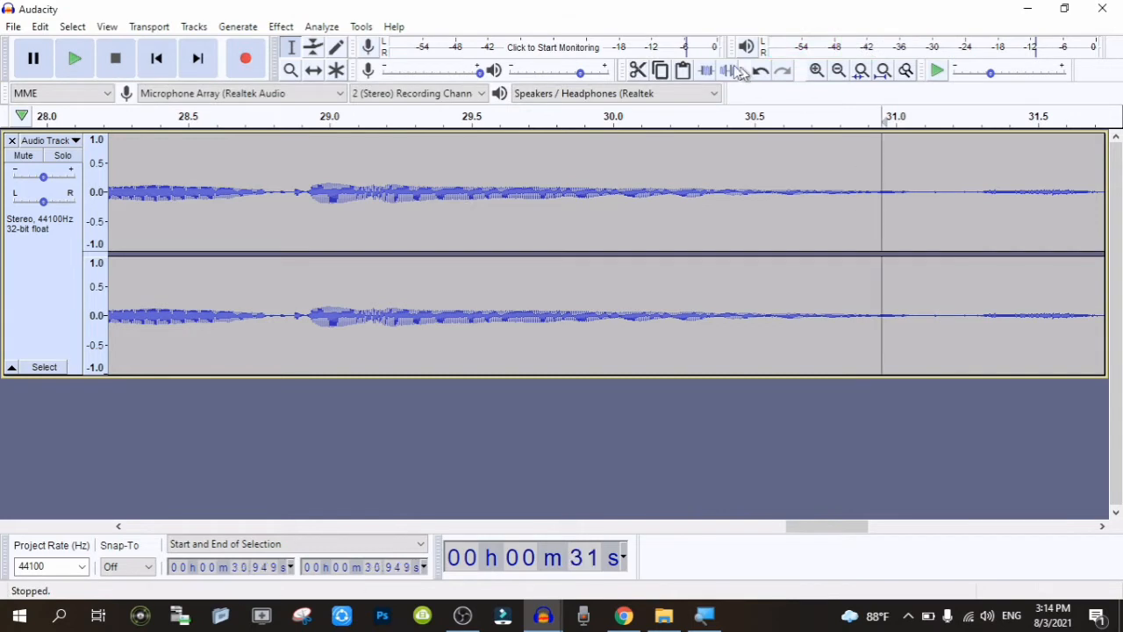
click(839, 74)
click(840, 73)
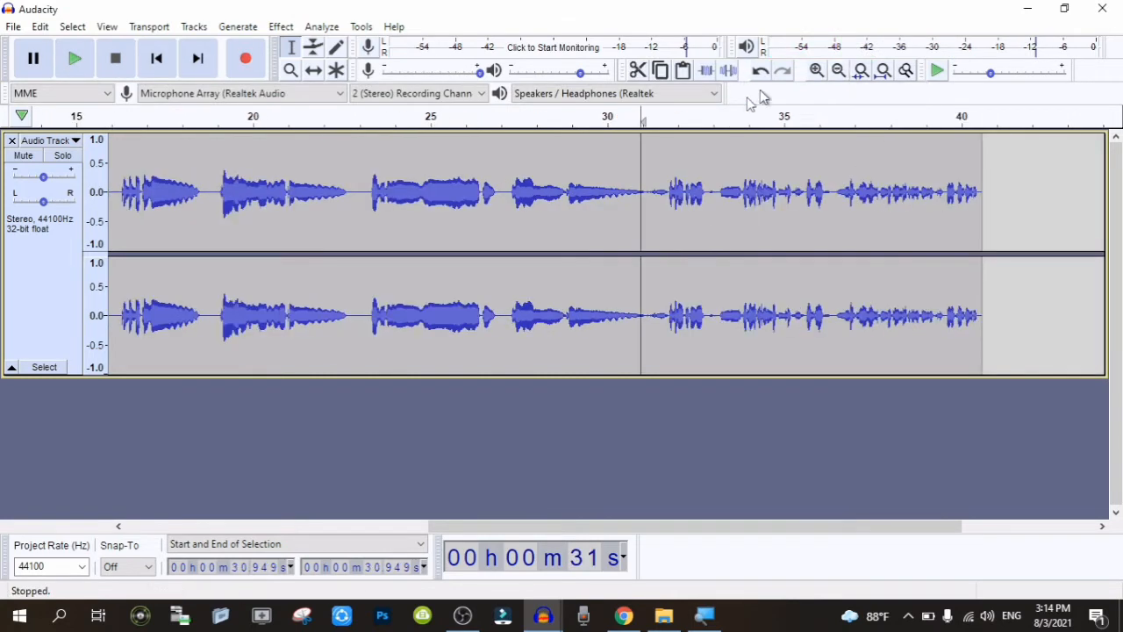
key(space)
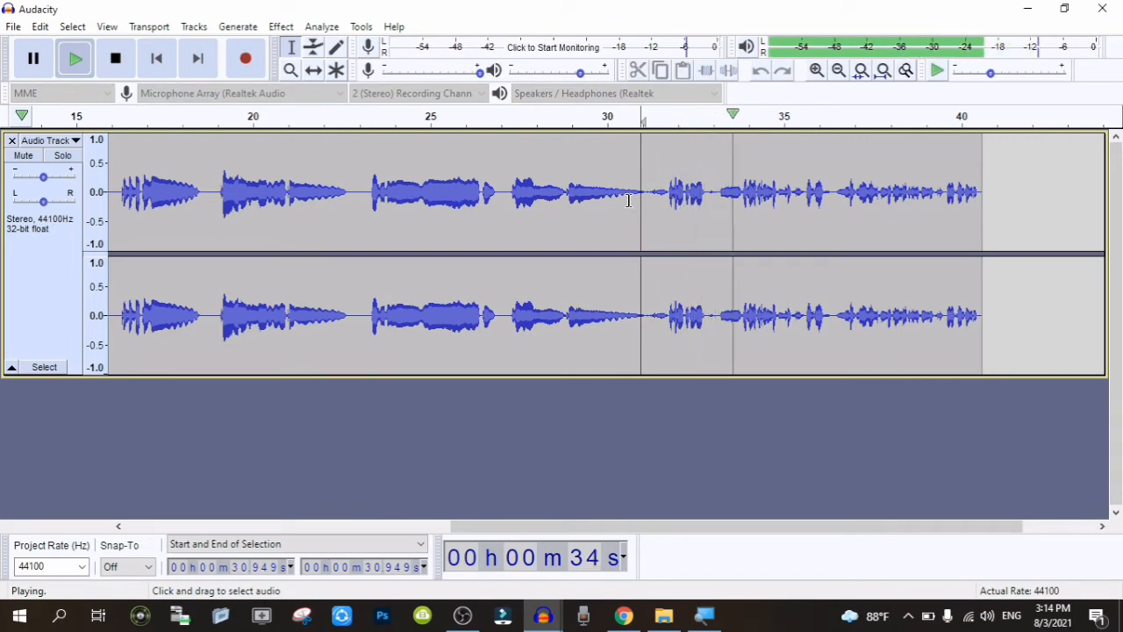
key(space)
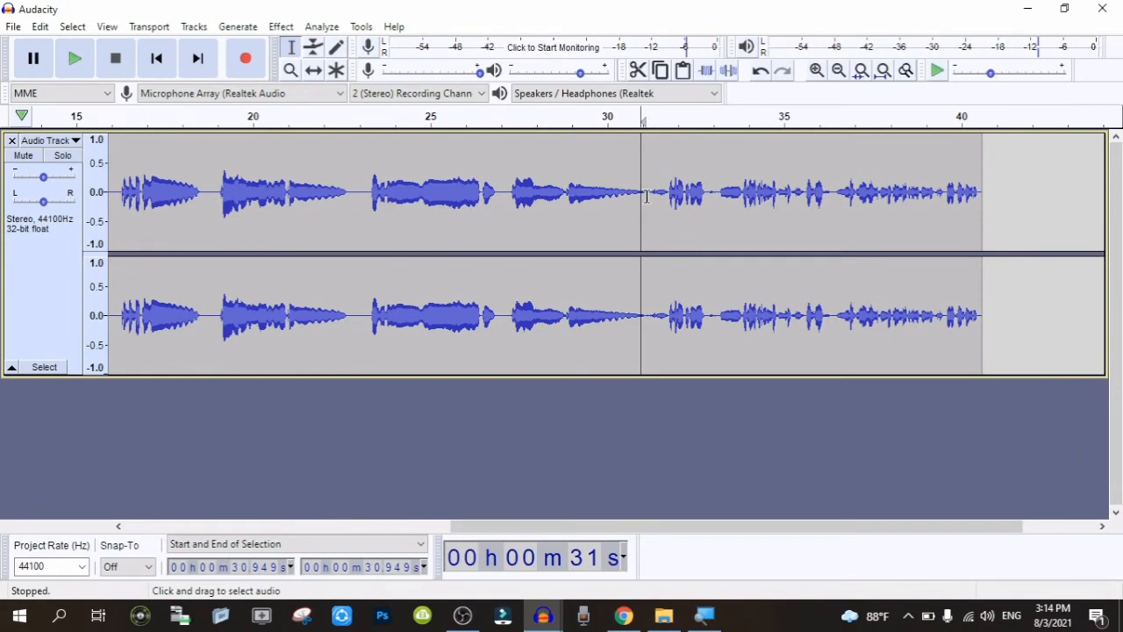
Cut the unwanted ending from about 31.14 to 40.71 seconds and jump to the track's start and end
drag(646, 197, 974, 227)
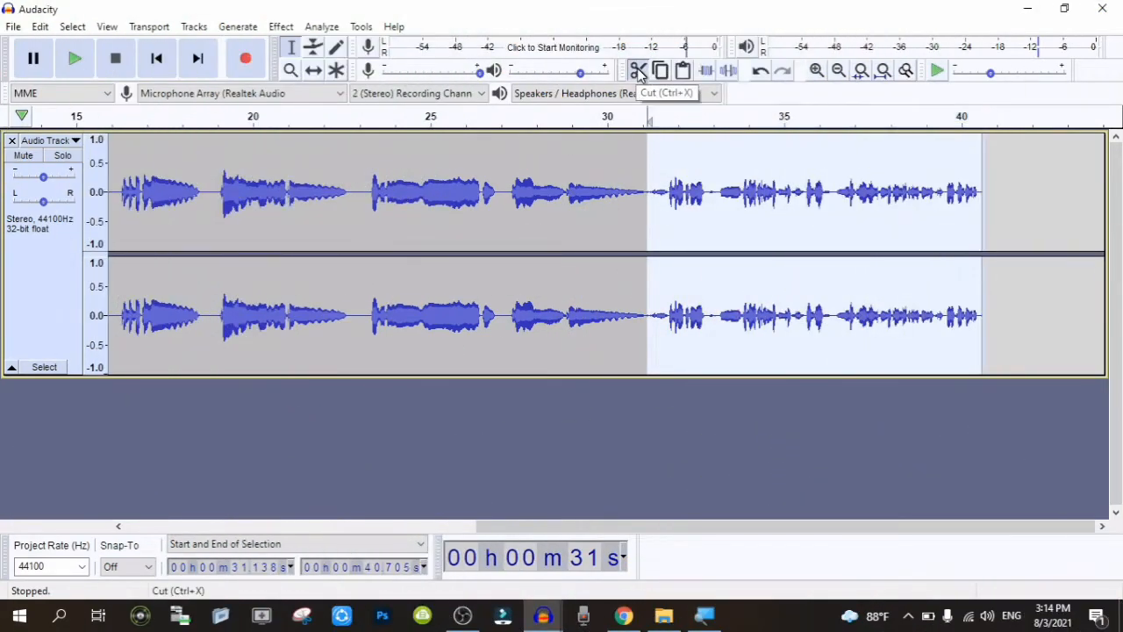
click(638, 75)
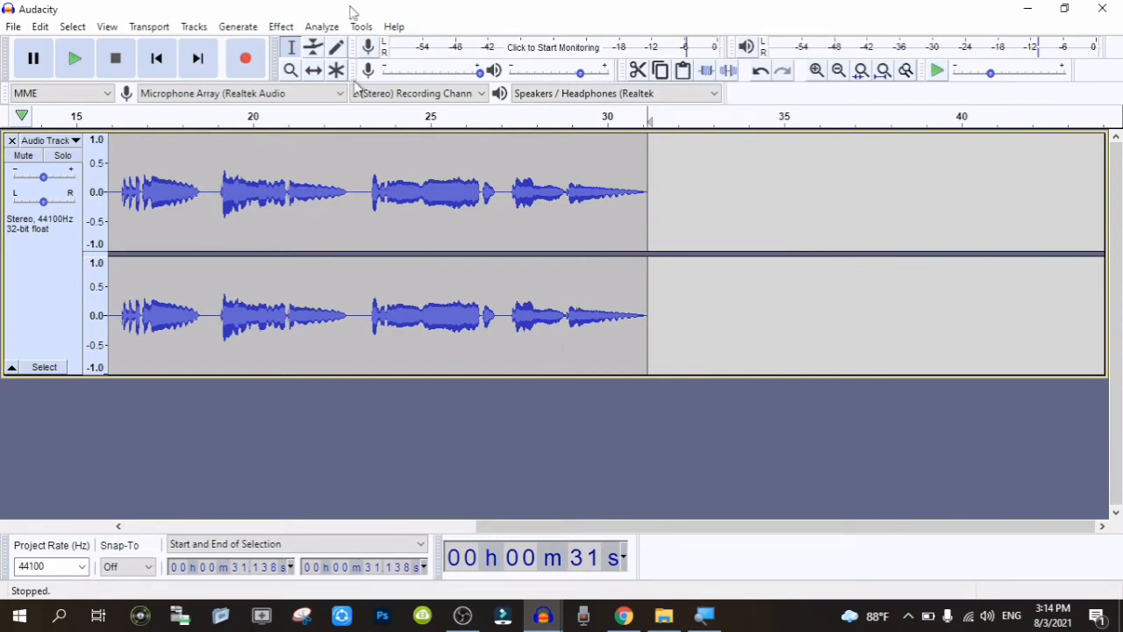
click(158, 60)
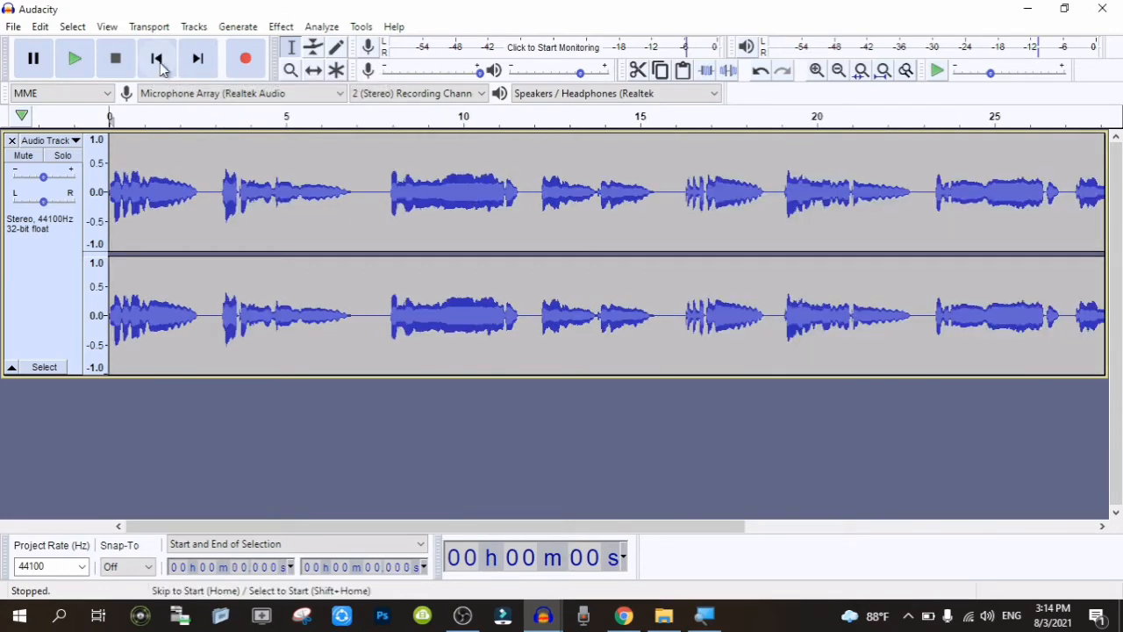
click(199, 59)
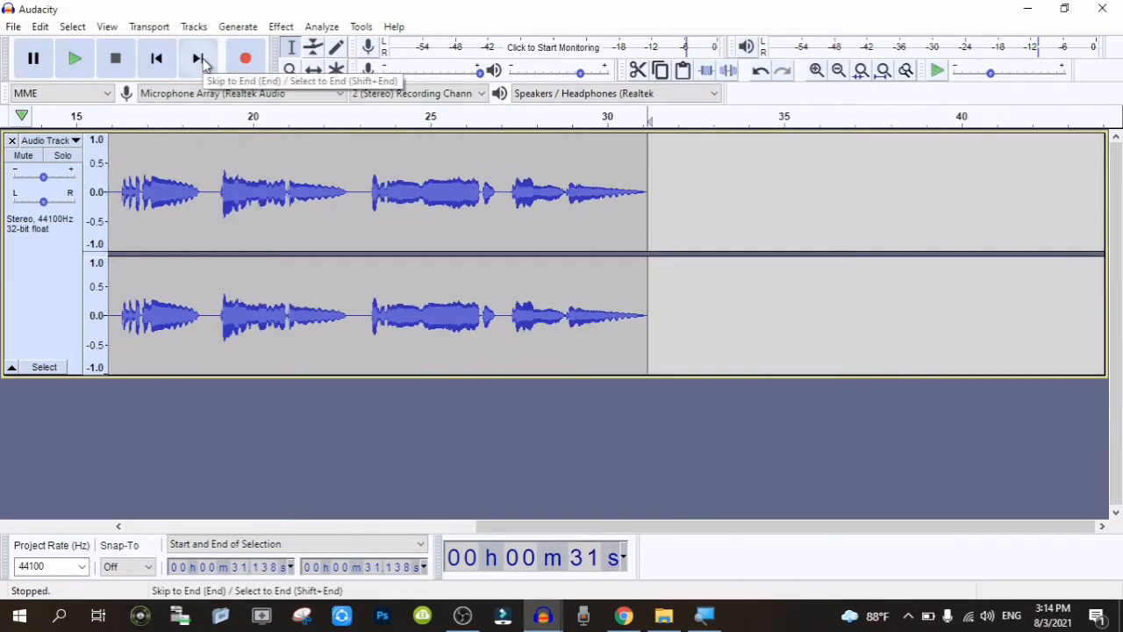
Play the recording from the beginning and adjust the playback volume while listening
click(156, 59)
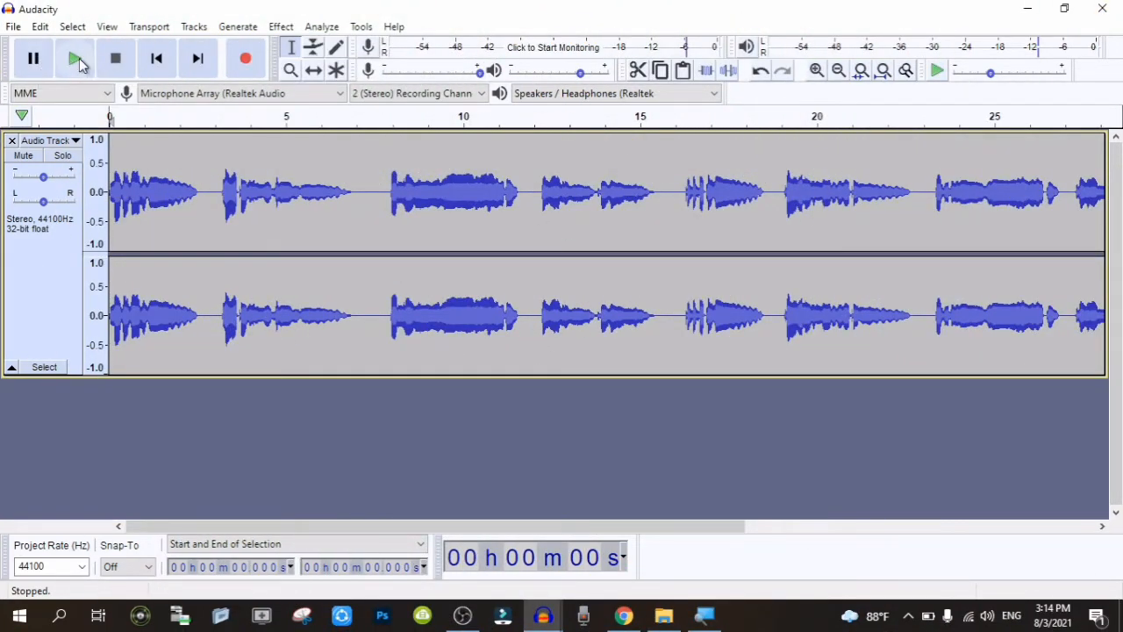
click(78, 59)
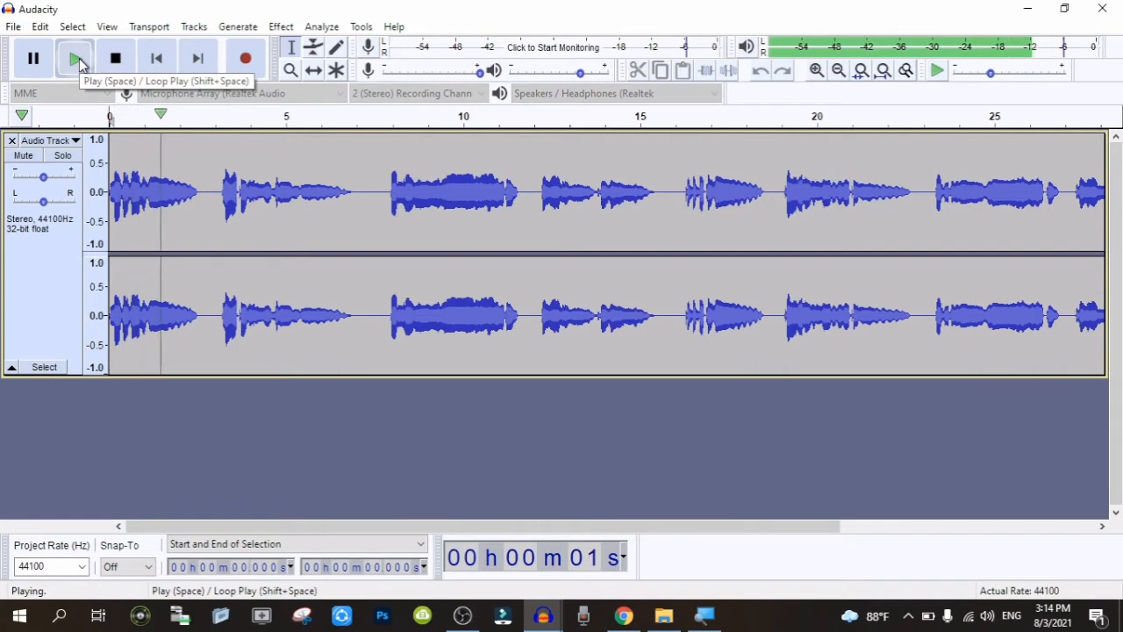
key(XF86AudioRaiseVolume)
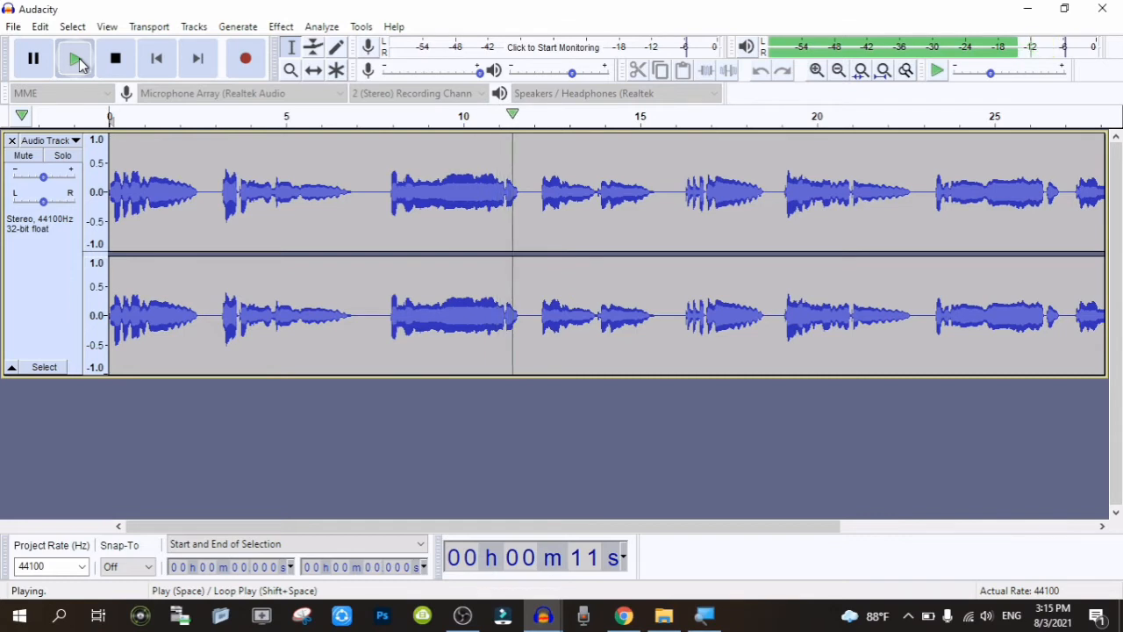
click(77, 60)
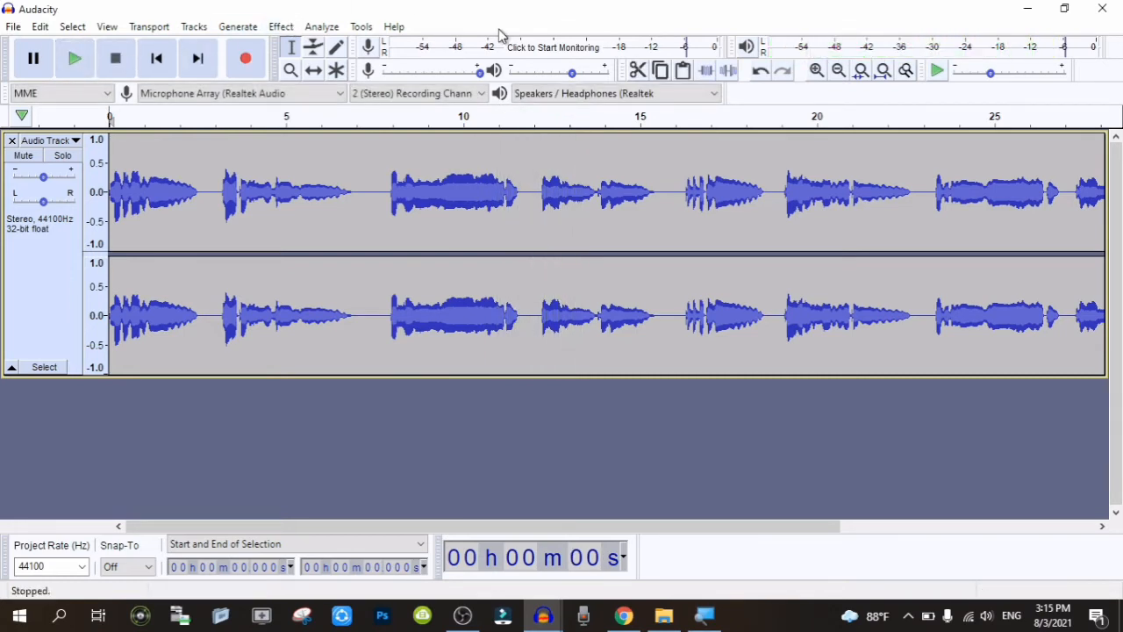
Undo the recent cuts and silenced gaps, back to the edits around the pause at about 12 seconds
click(534, 193)
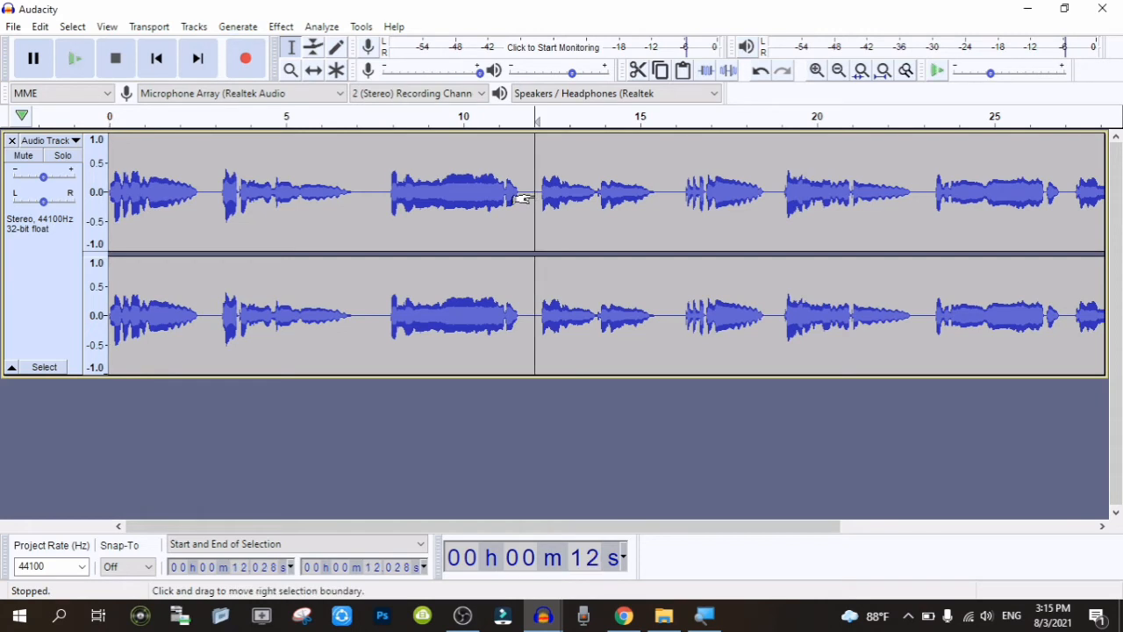
key(ctrl+z)
key(ctrl+z)
key(ctrl+z)
key(ctrl+z)
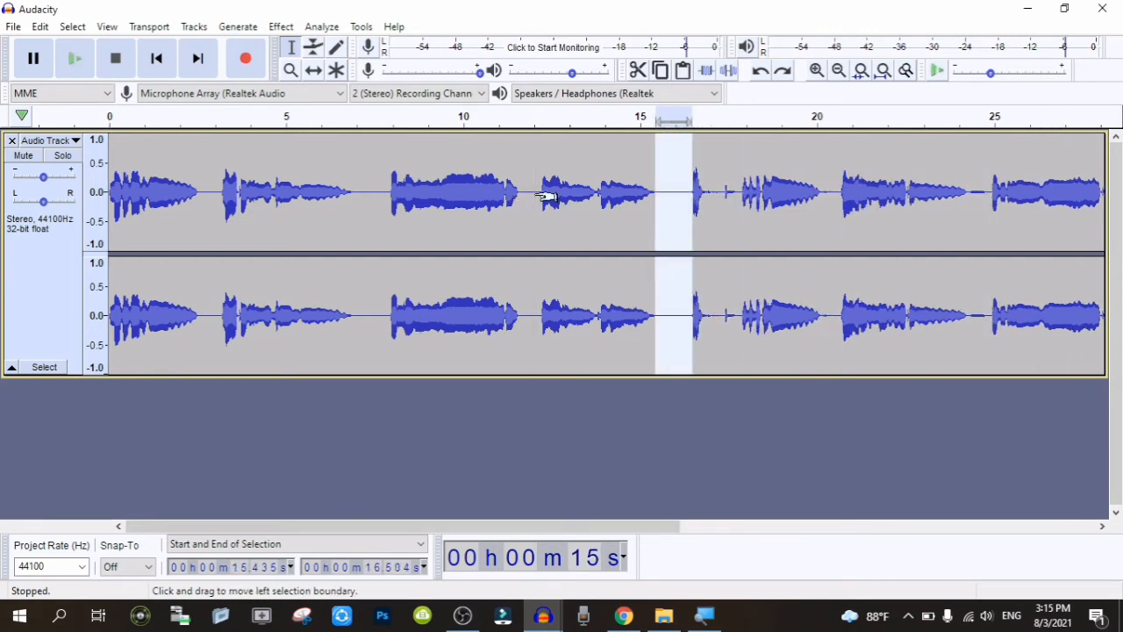
Silence the gap from about 11.54 to 12.05 seconds and redo the cleanup up to about 22.87 seconds
drag(542, 194, 518, 197)
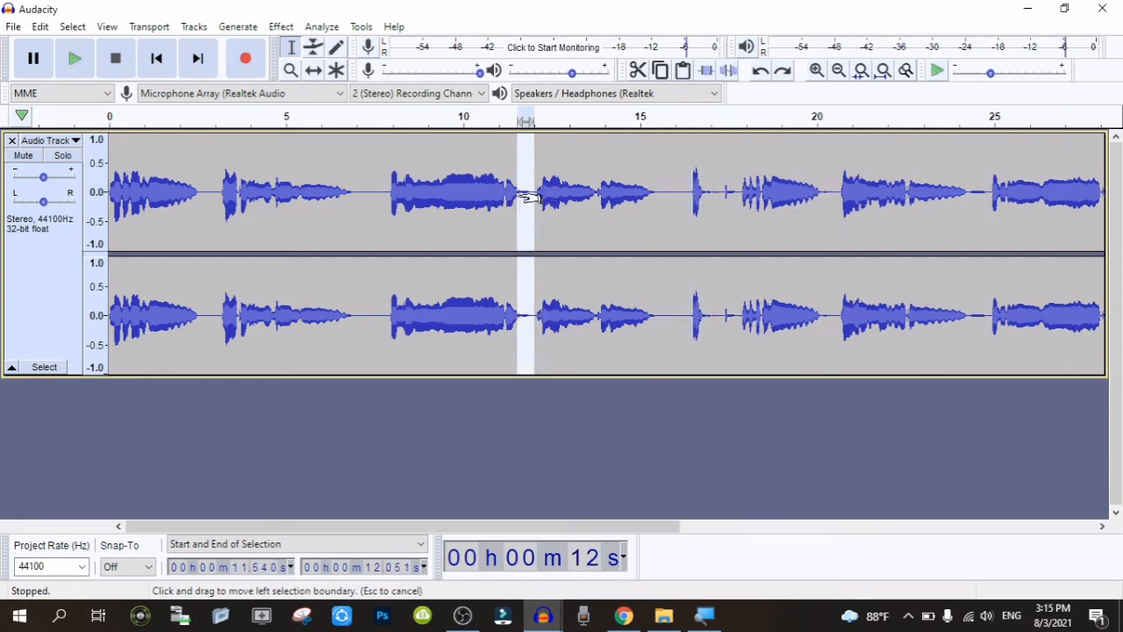
key(ctrl+y)
key(ctrl+y)
key(ctrl+y)
key(ctrl+y)
key(ctrl+y)
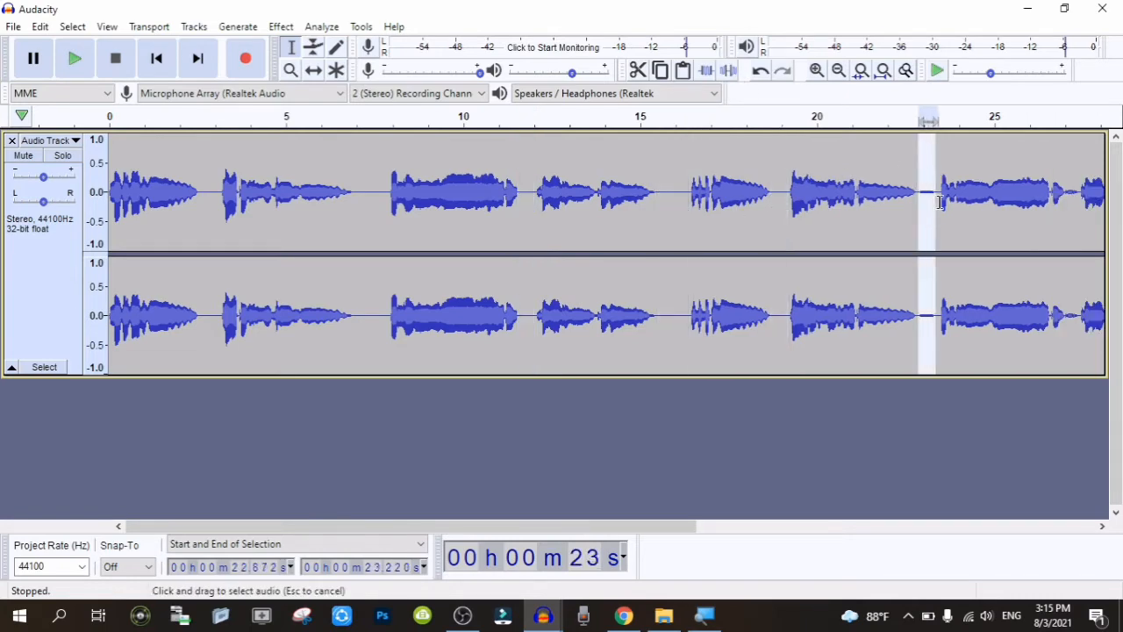
Silence the gap starting at about 22.87 seconds and the one from about 31.32 to 31.88 seconds, playing the result
key(space)
key(space)
key(ctrl+l)
drag(924, 195, 944, 195)
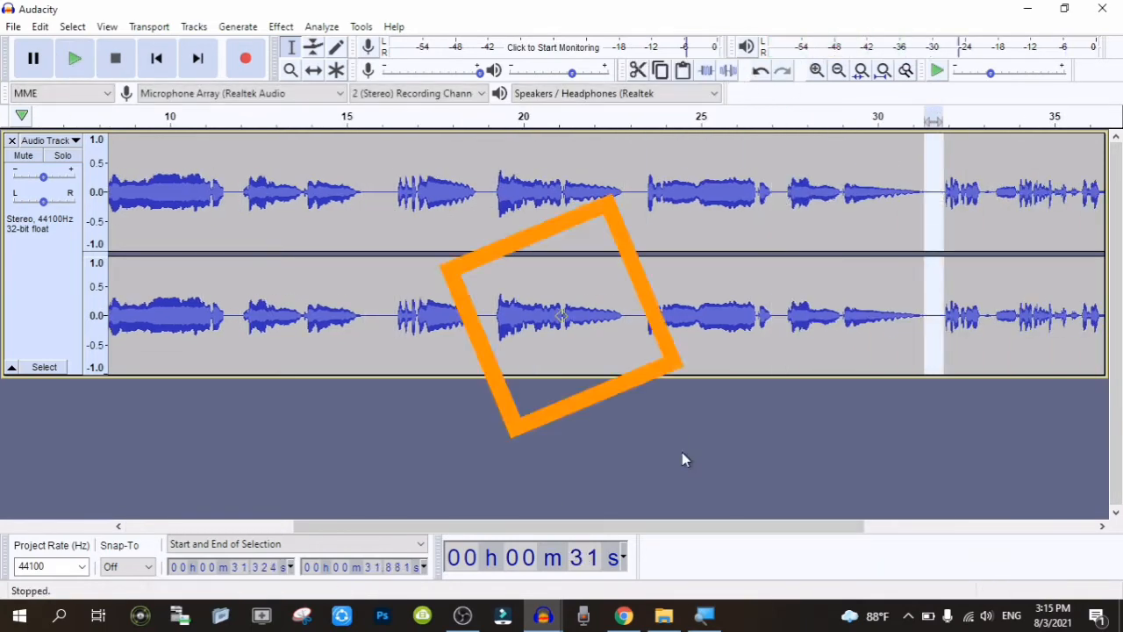
key(space)
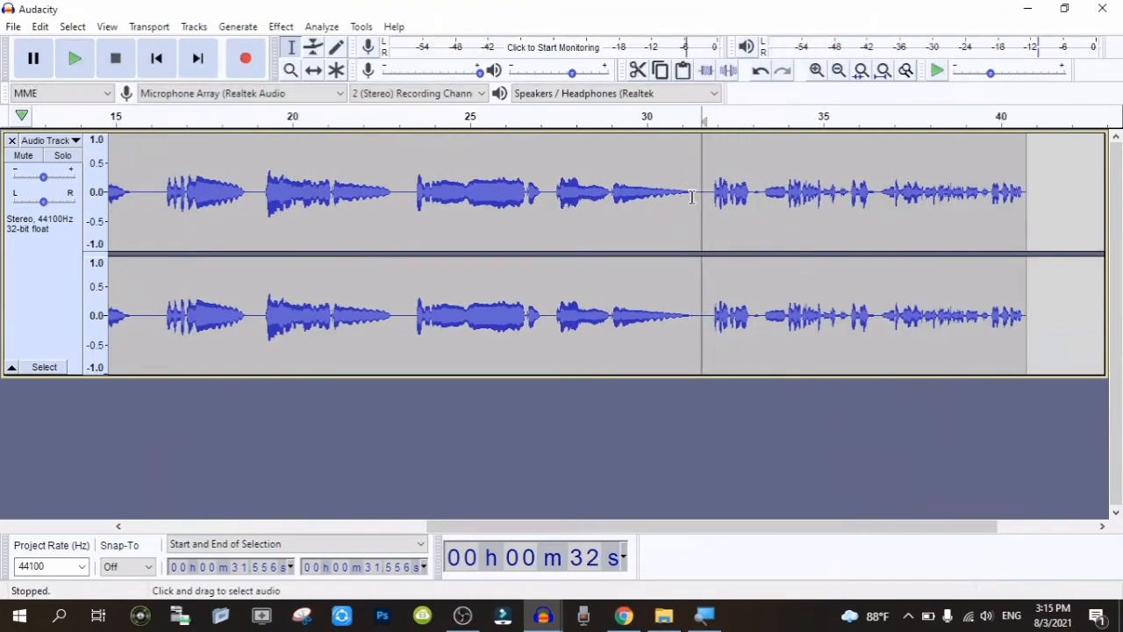
Delete the unwanted ending from about 31.25 seconds onward and play the track from the beginning
drag(692, 201, 1026, 236)
key(Delete)
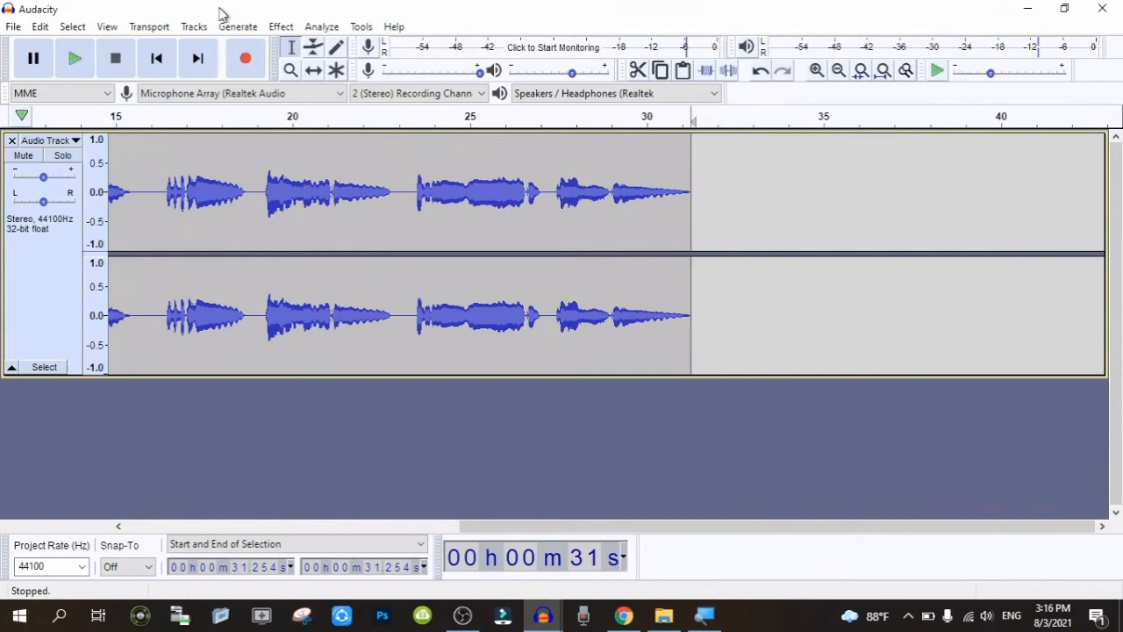
click(153, 58)
key(space)
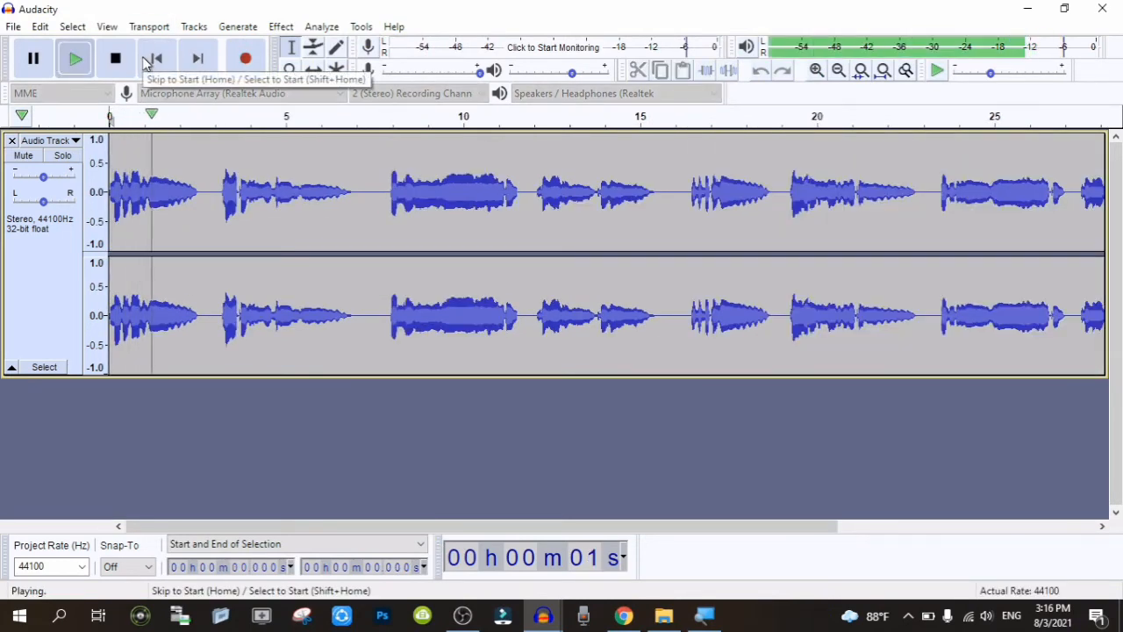
key(space)
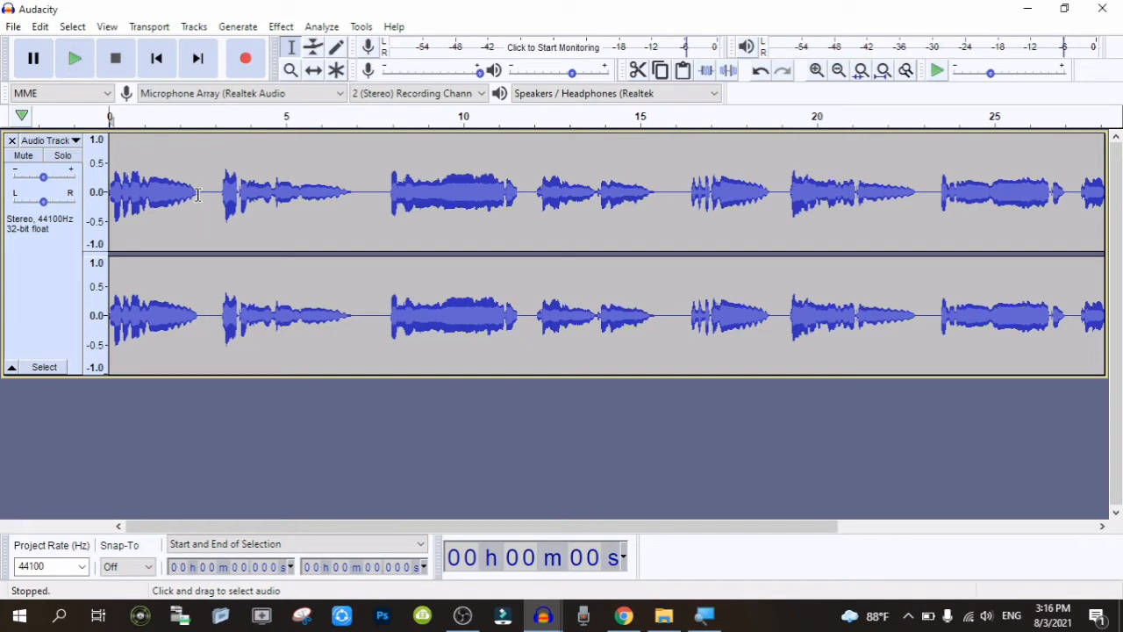
Copy the silence from about 2.53 to 3.20 seconds and paste it over the gap from about 6.92 to 7.92 seconds
drag(197, 194, 220, 197)
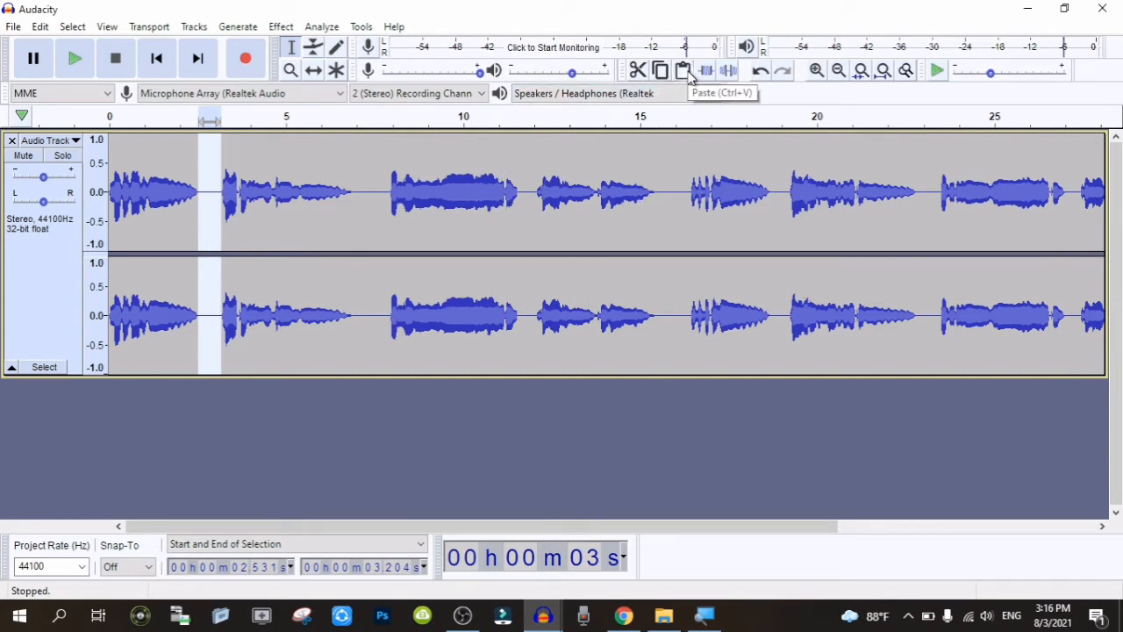
click(664, 73)
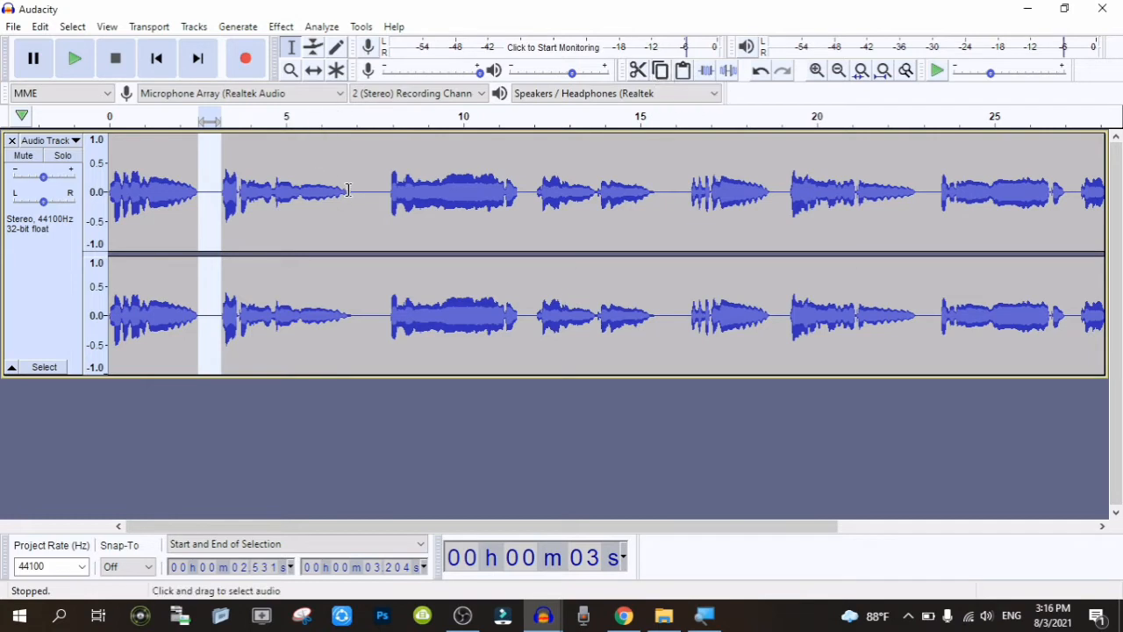
drag(353, 197, 391, 206)
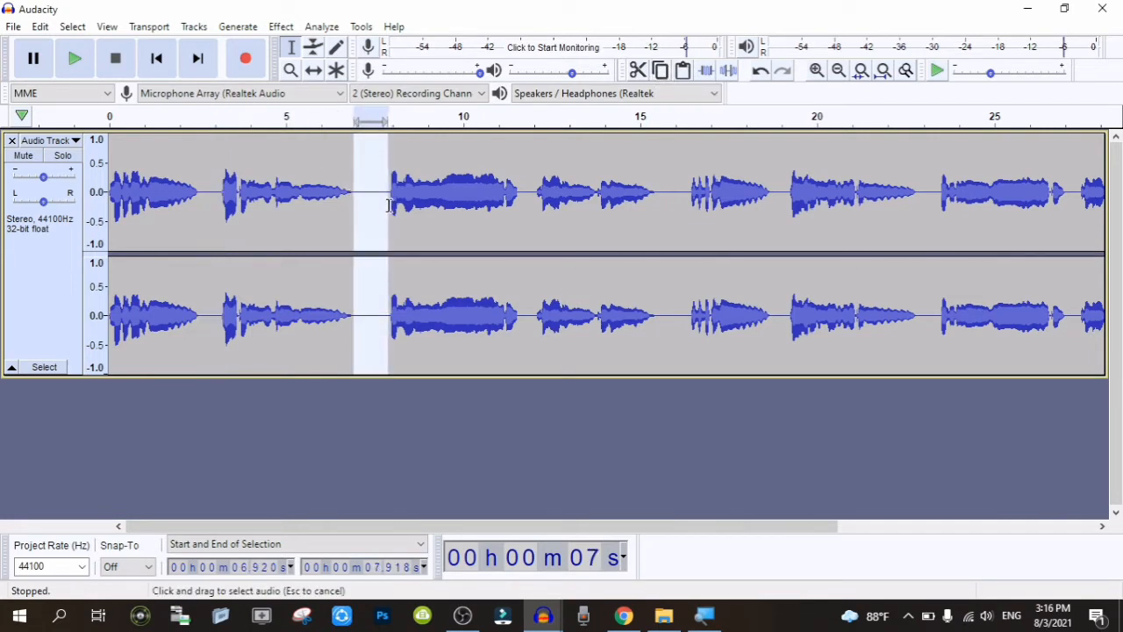
click(692, 72)
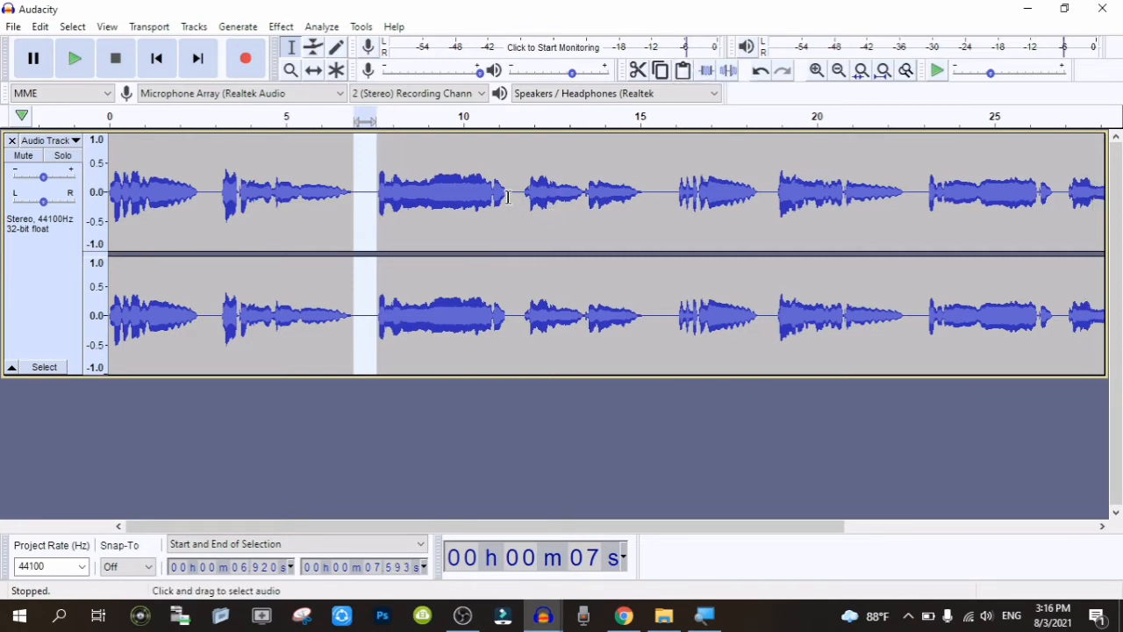
Paste the copied silence over the remaining gaps, including about 11.26 to 11.73 seconds and 15.33 to 16.30 seconds
drag(507, 197, 521, 200)
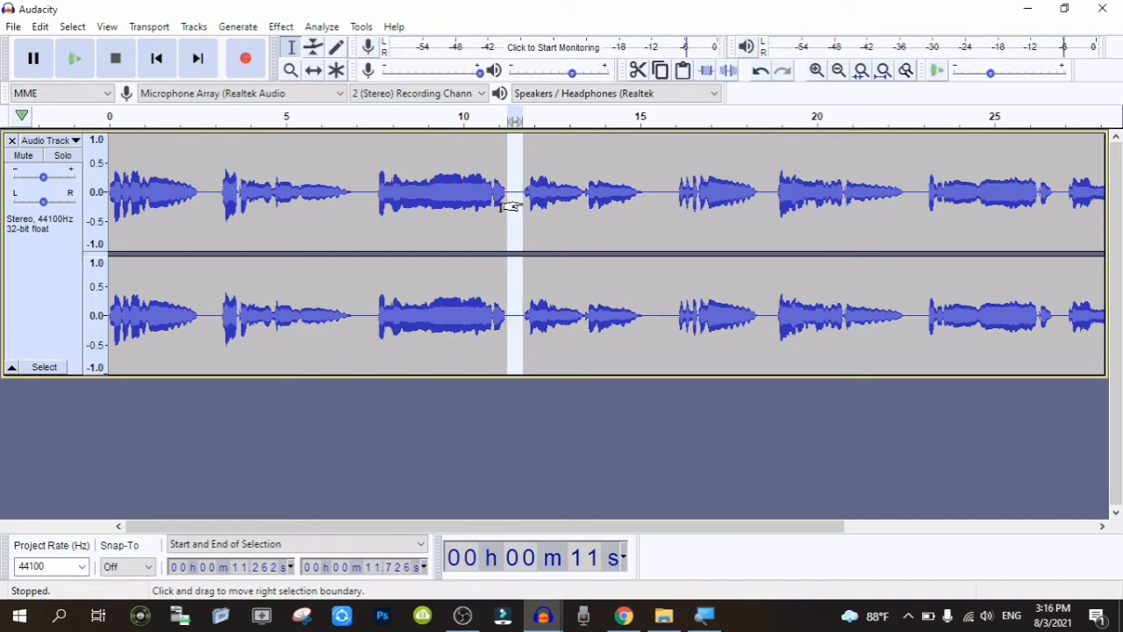
key(ctrl+v)
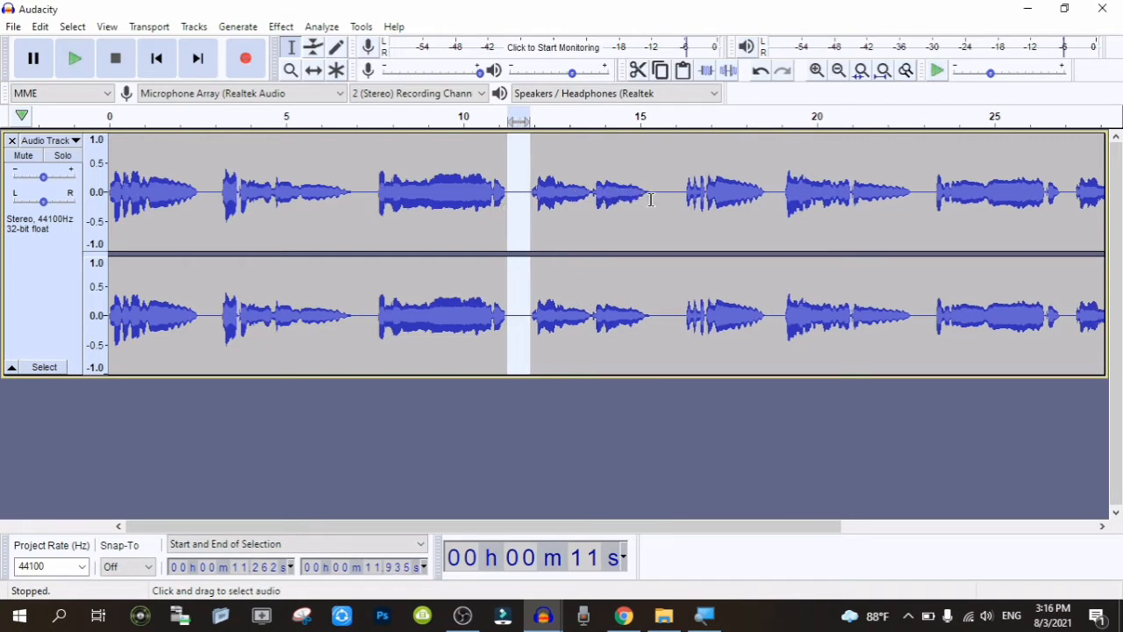
drag(650, 200, 682, 207)
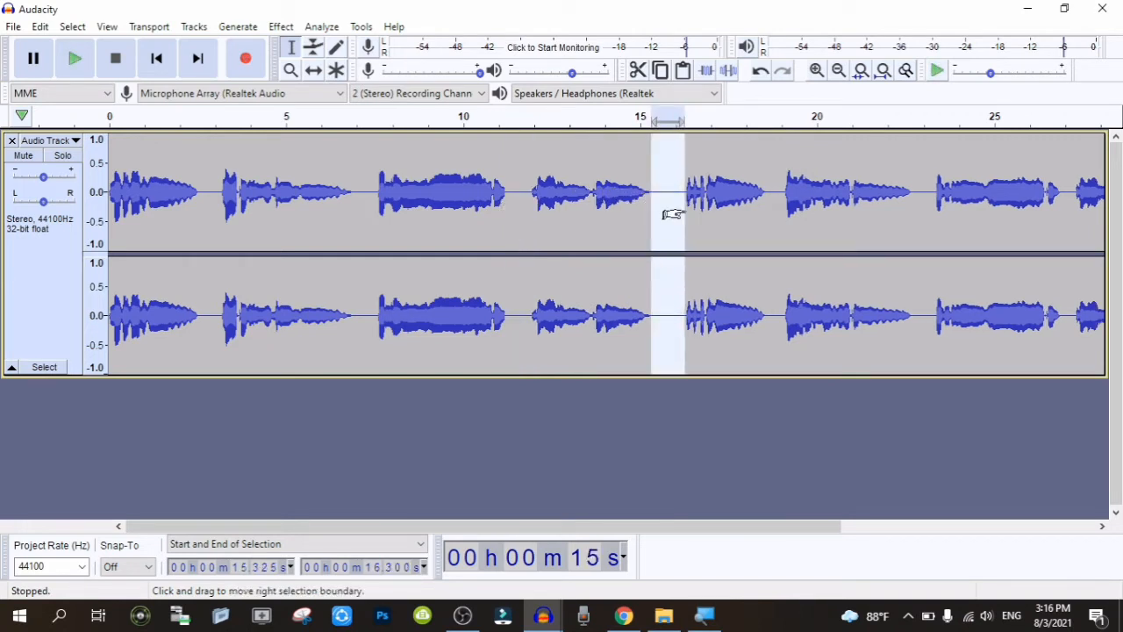
key(ctrl+v)
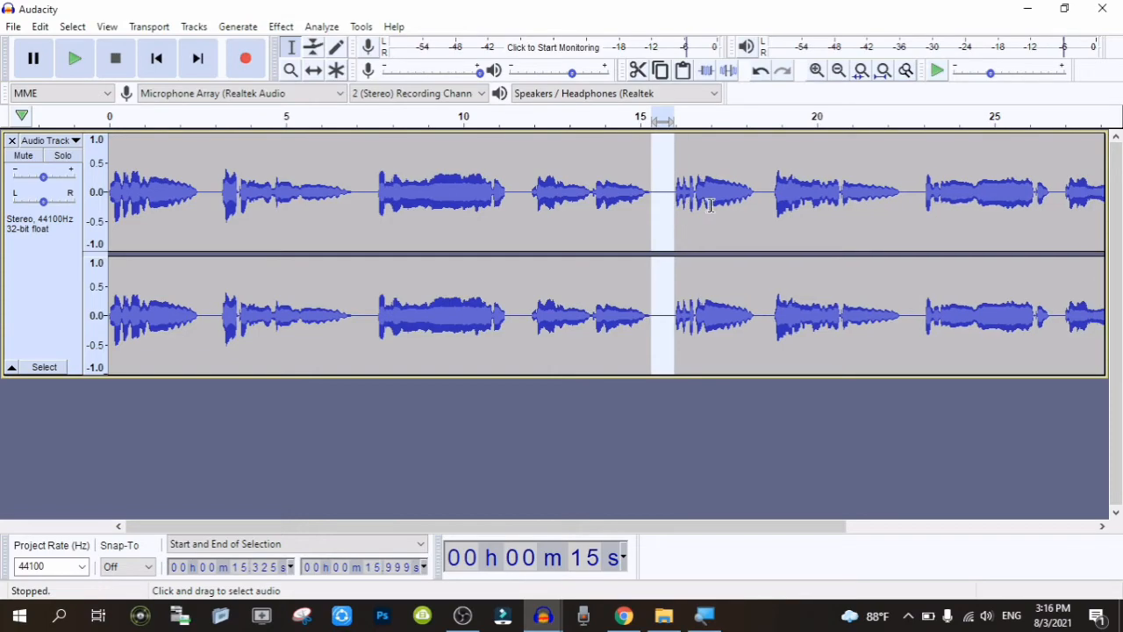
click(759, 200)
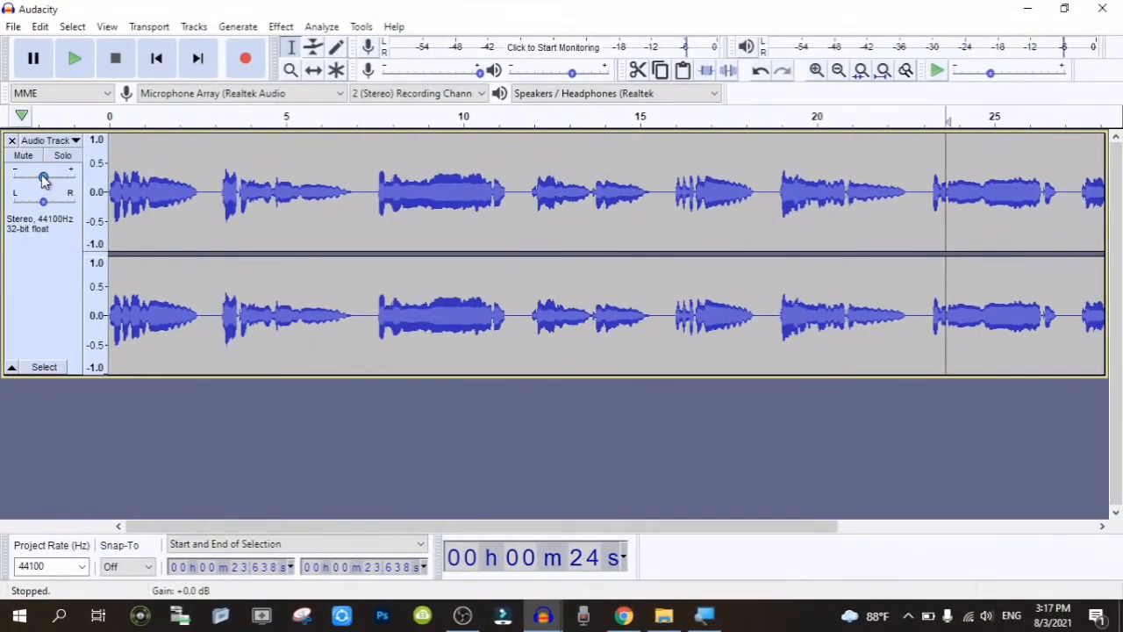
Try a slightly higher track gain while playing from the beginning, and reset it to 0 dB
mouse_move(44, 179)
drag(44, 180, 47, 178)
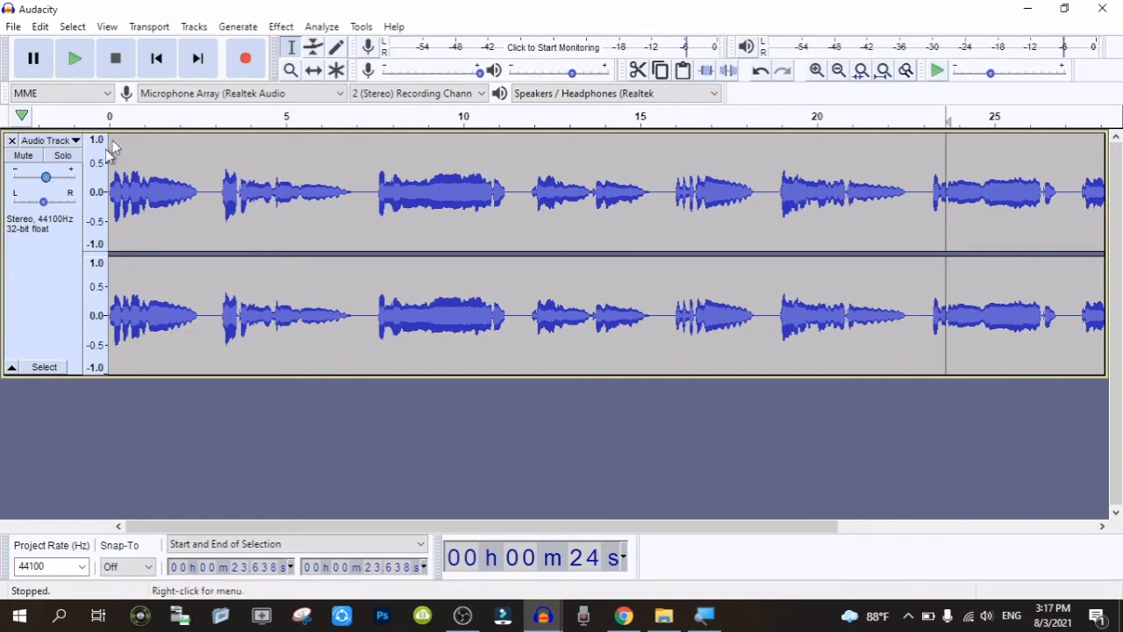
click(156, 58)
key(space)
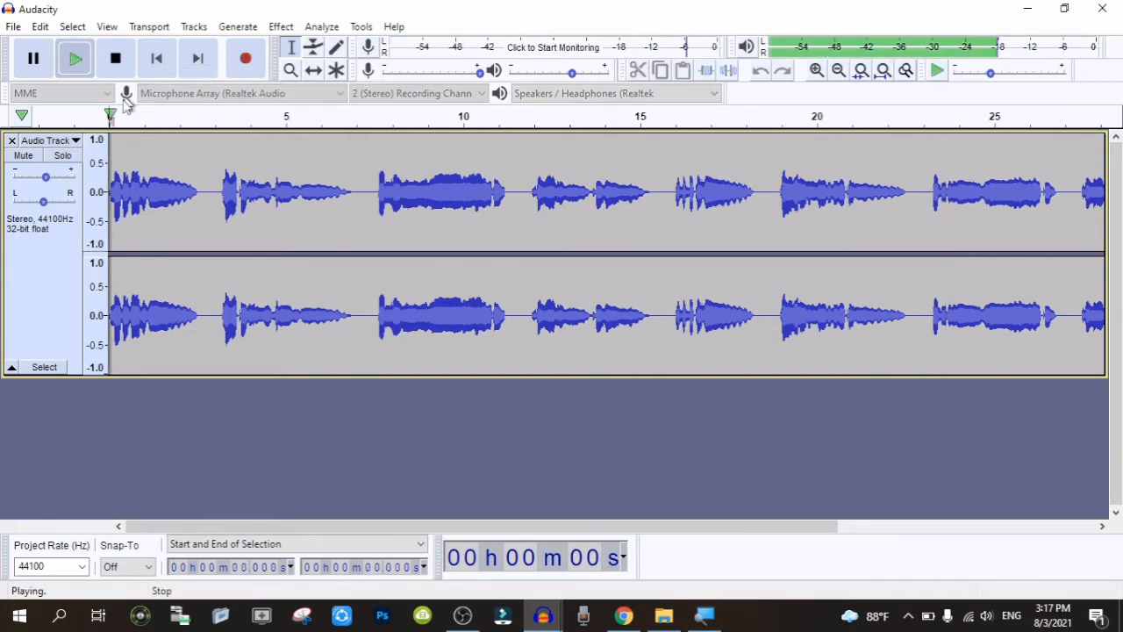
mouse_move(45, 178)
mouse_down()
mouse_move(11, 179)
mouse_move(64, 186)
mouse_move(44, 182)
mouse_up()
key(space)
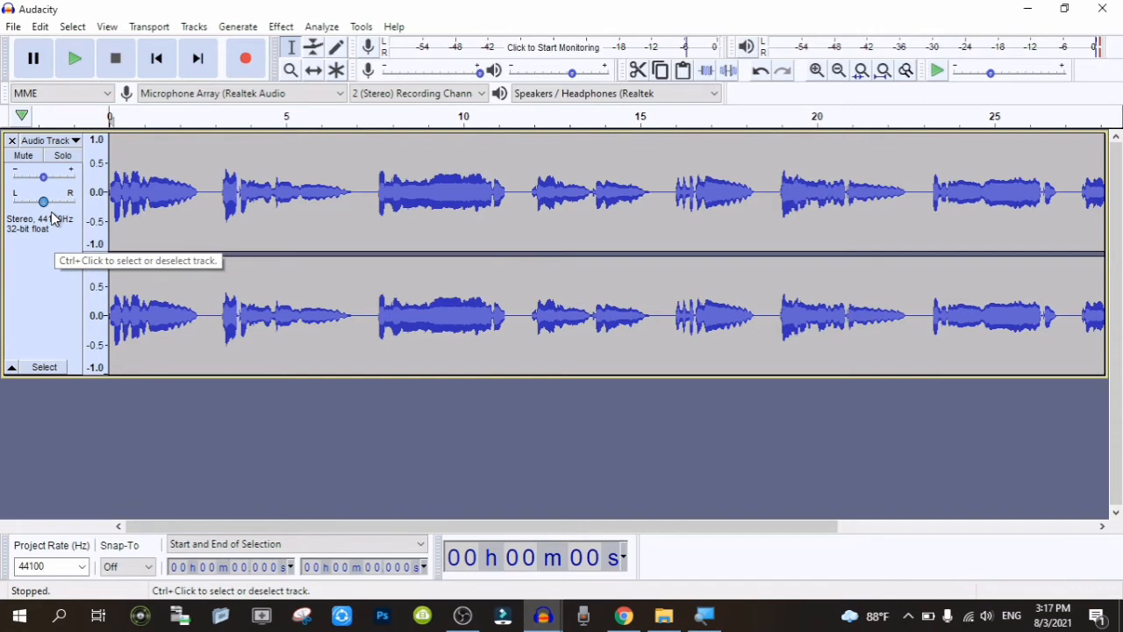
Try panning the track 100% left during playback, and return the pan to center
key(space)
drag(44, 203, 7, 205)
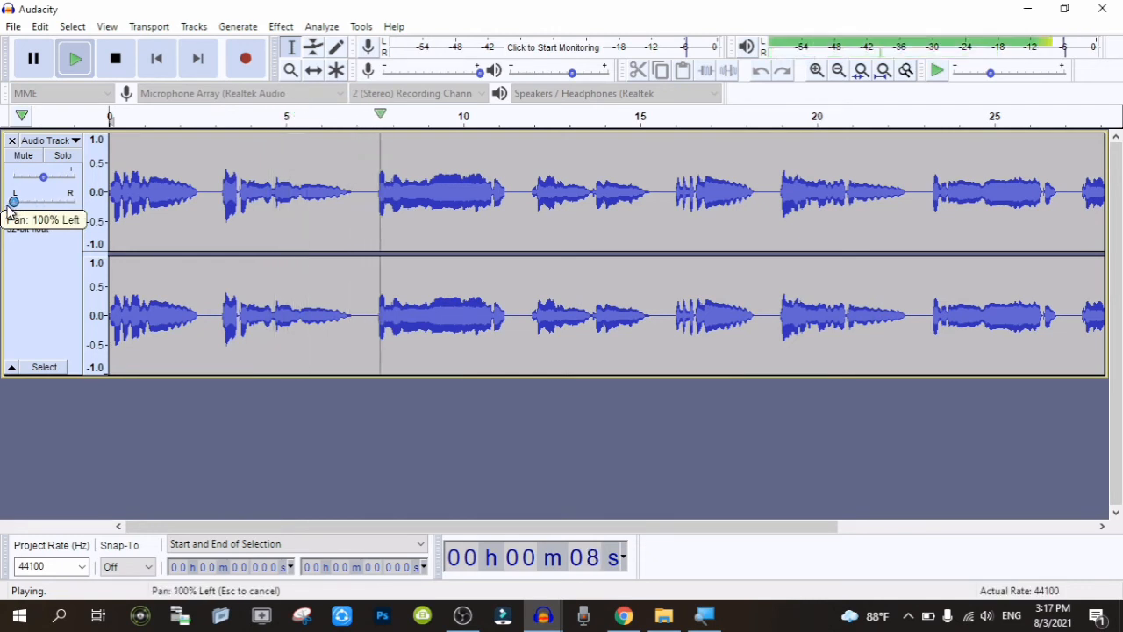
drag(8, 208, 46, 208)
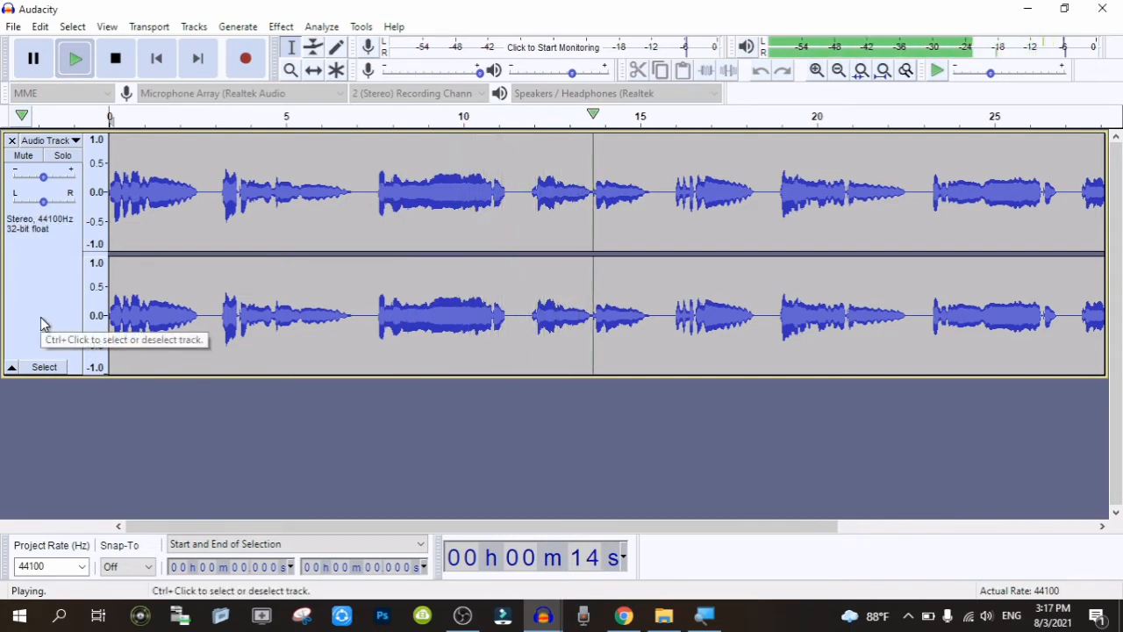
key(space)
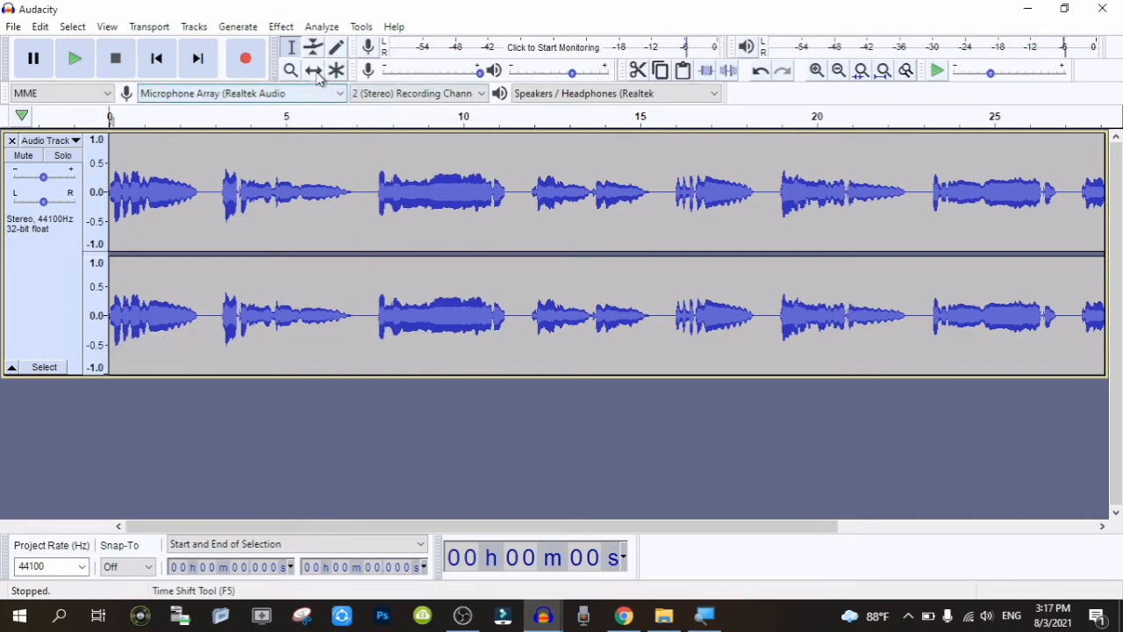
With the Selection Tool, place the cursor at about 2.32 seconds and move it to about 7.04 seconds
click(293, 48)
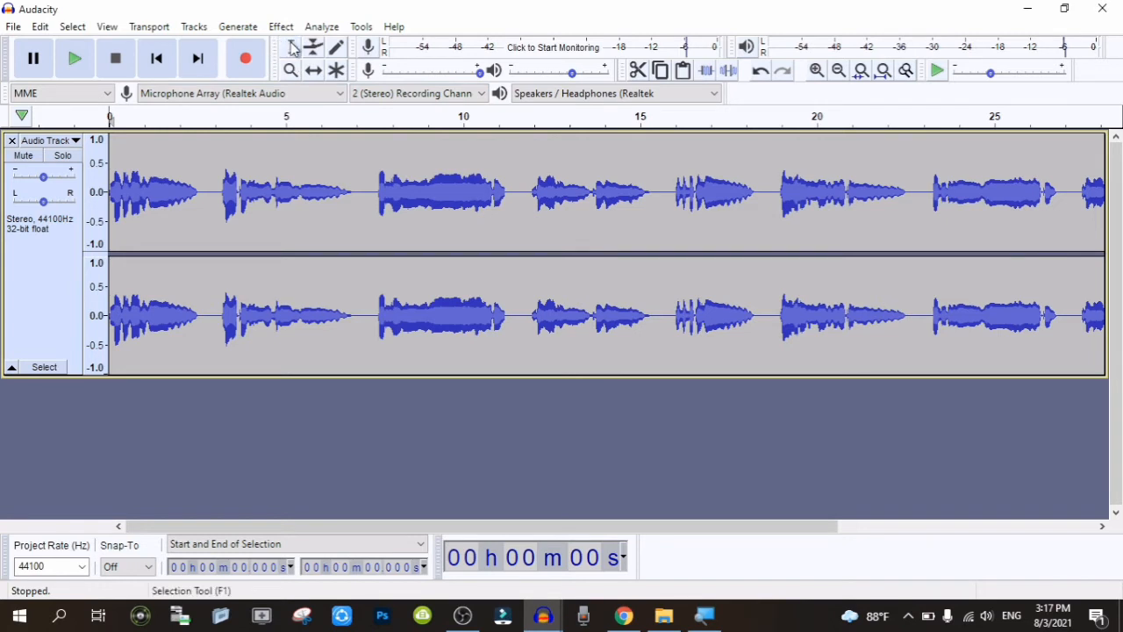
click(191, 176)
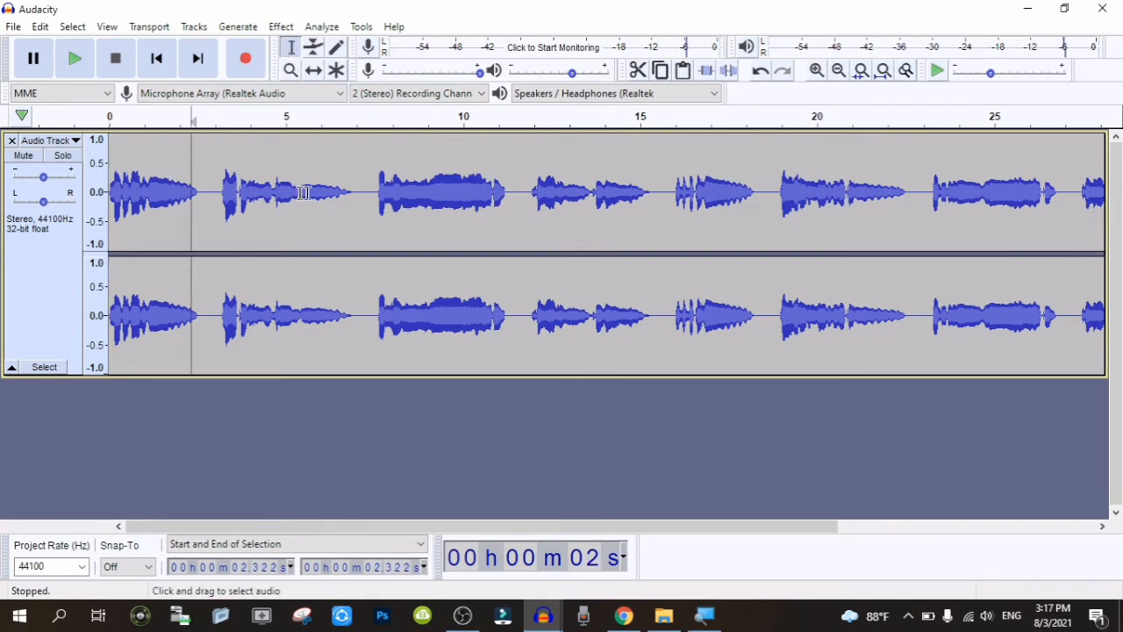
click(358, 191)
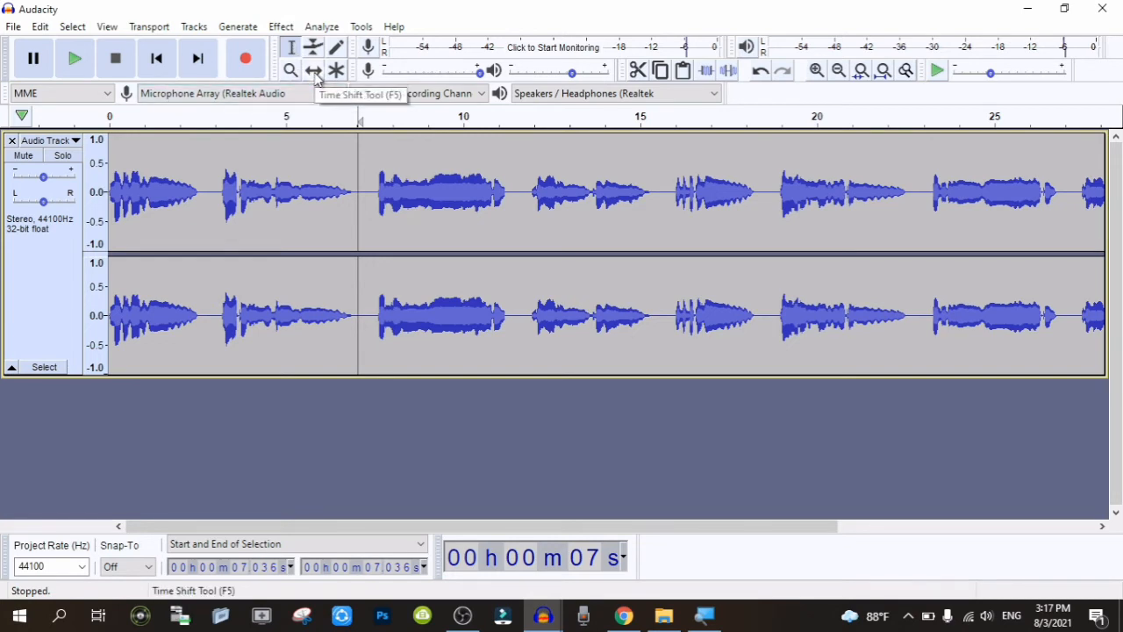
Try moving the audio along the timeline with the Time Shift Tool, and switch back to the Selection Tool
click(314, 72)
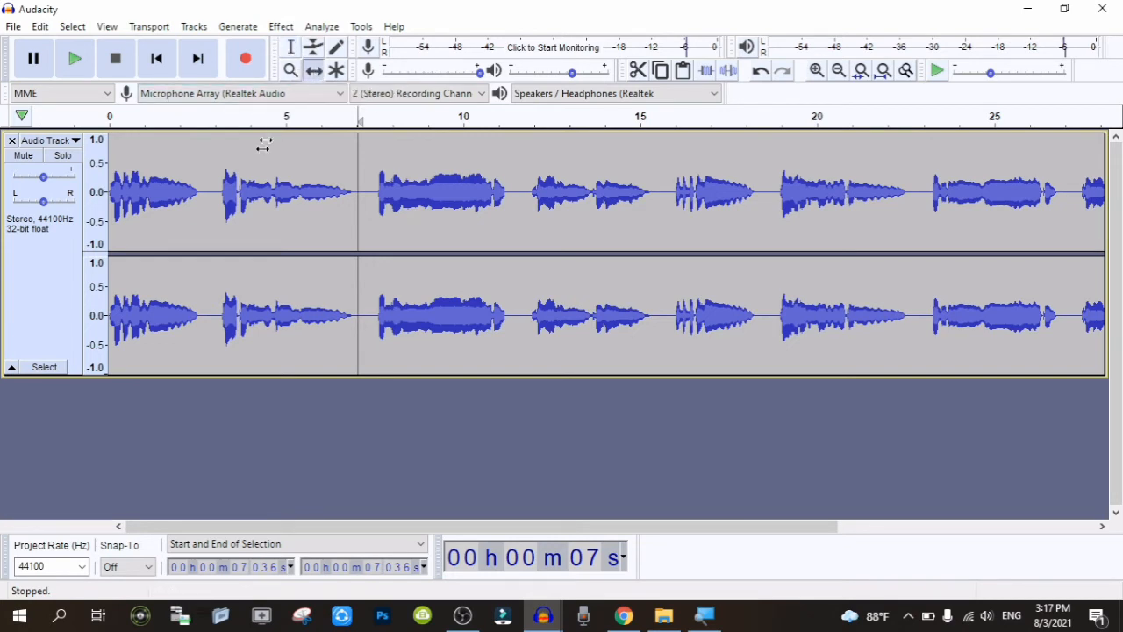
drag(251, 187, 339, 187)
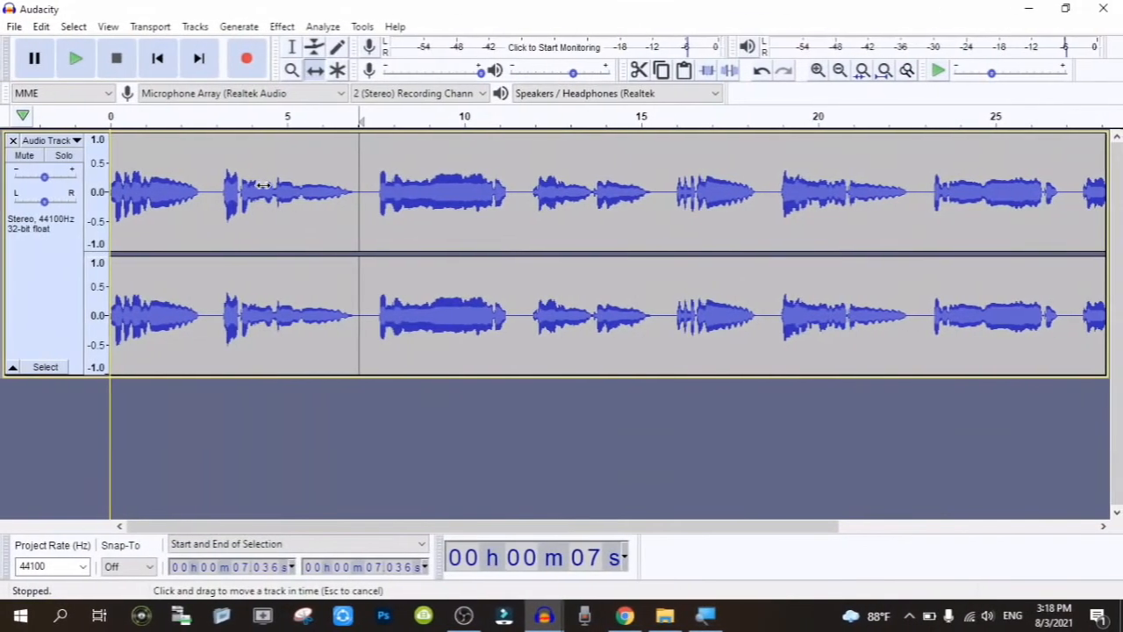
mouse_move(265, 184)
mouse_down()
mouse_move(398, 182)
mouse_move(254, 179)
mouse_up()
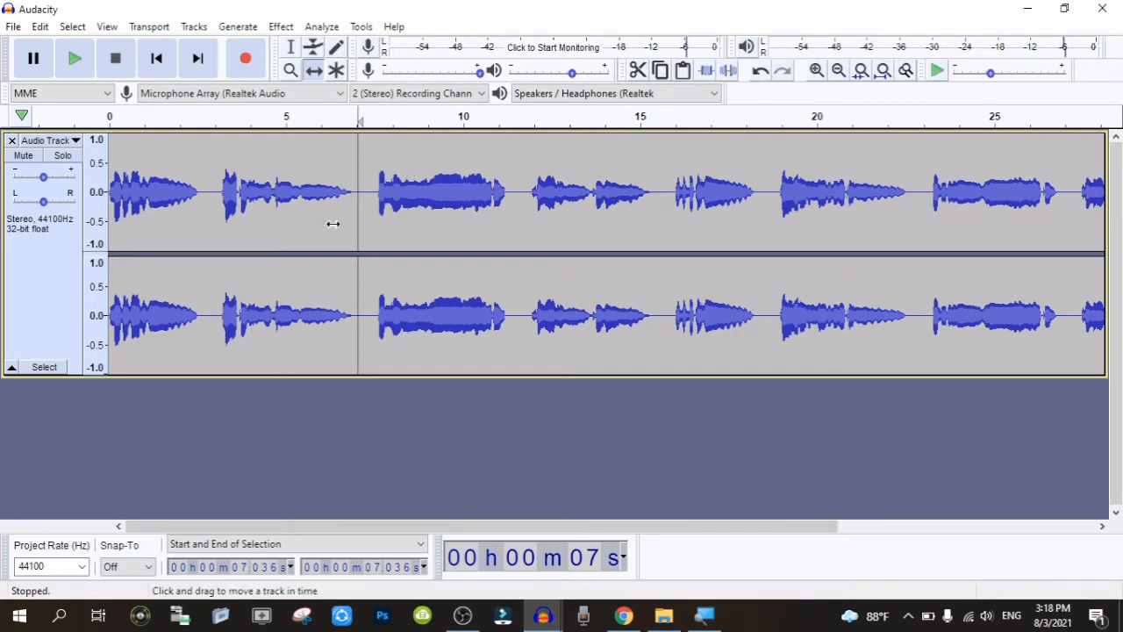
click(291, 46)
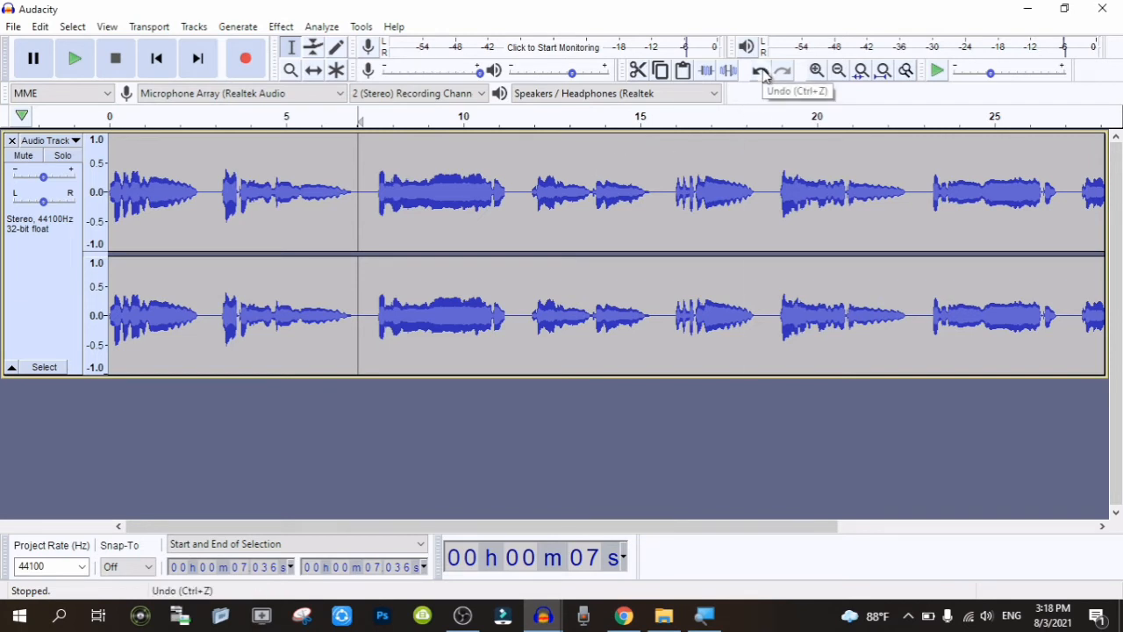
Zoom the timeline in and back out, and select the entire track to look through the available effects
click(818, 72)
click(841, 74)
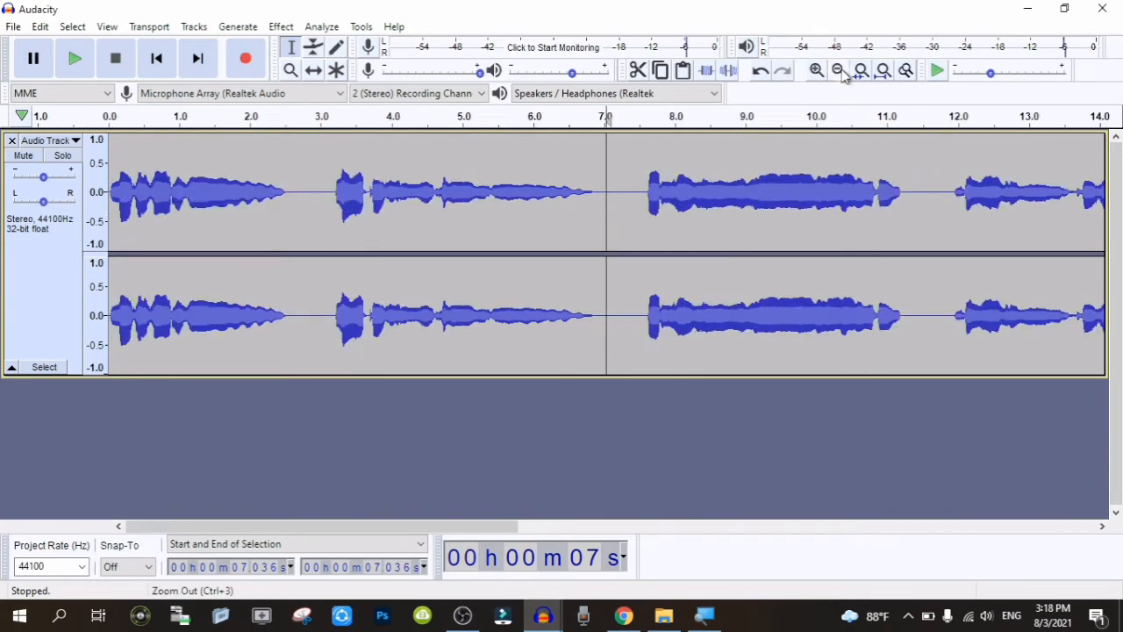
click(841, 74)
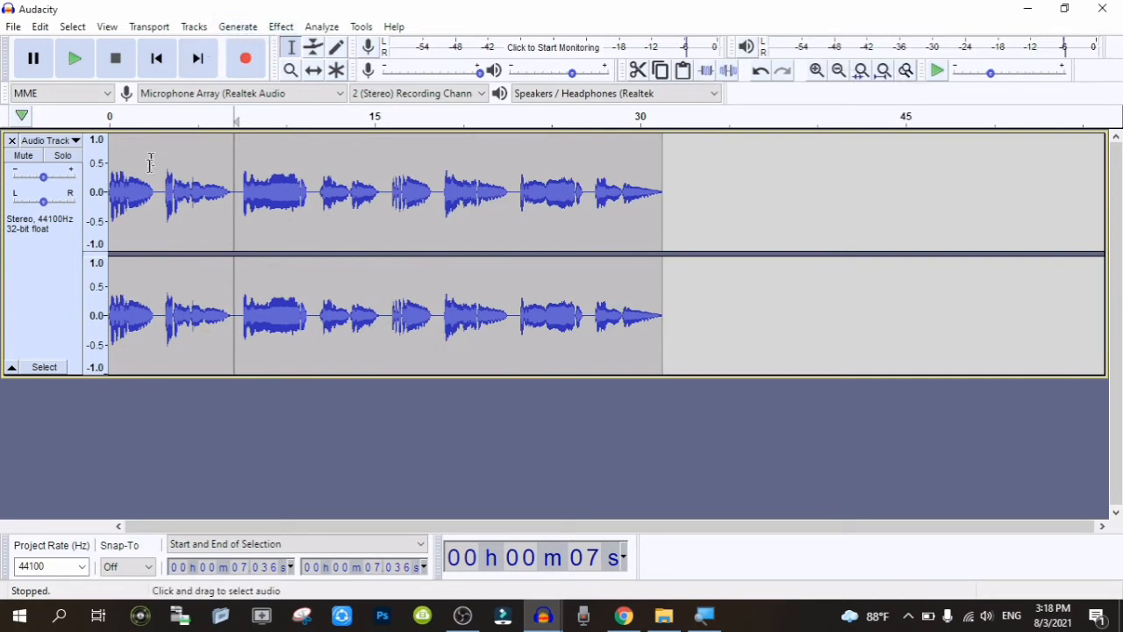
click(54, 279)
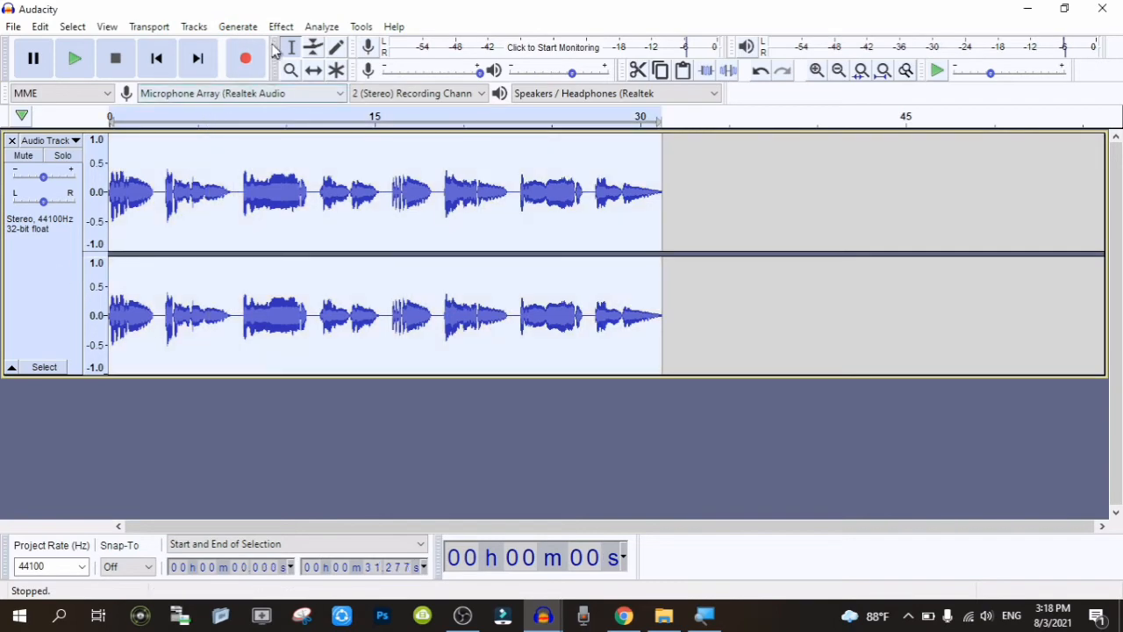
click(280, 27)
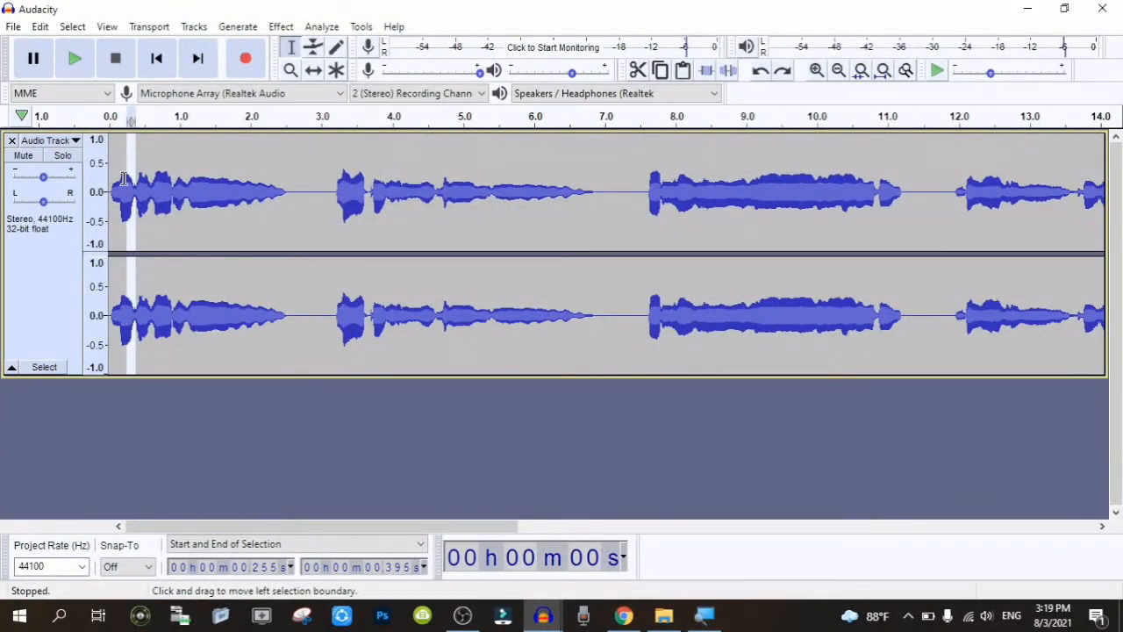
Try a Fade In on the first 0.244 seconds of the track and play it from the beginning
click(119, 162)
drag(123, 170, 99, 178)
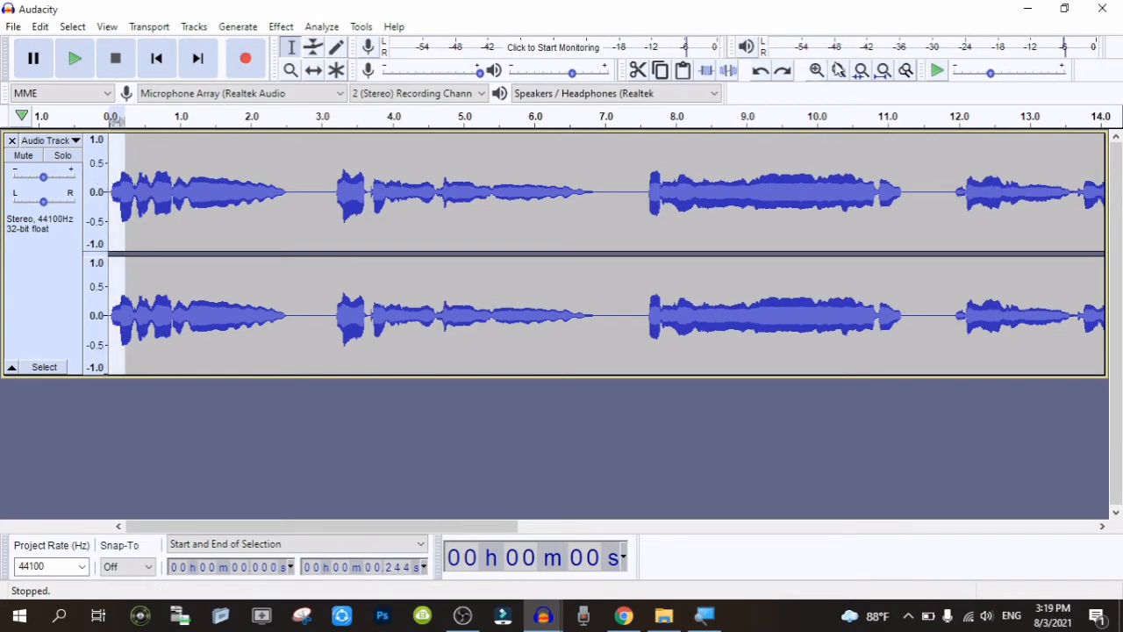
click(811, 77)
click(811, 76)
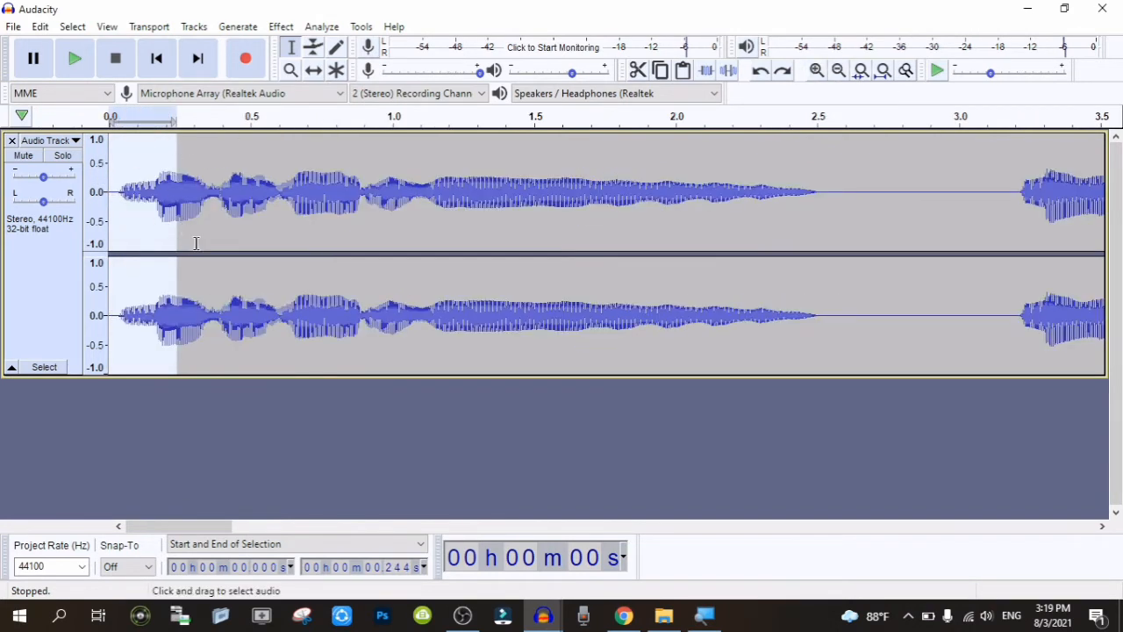
click(839, 71)
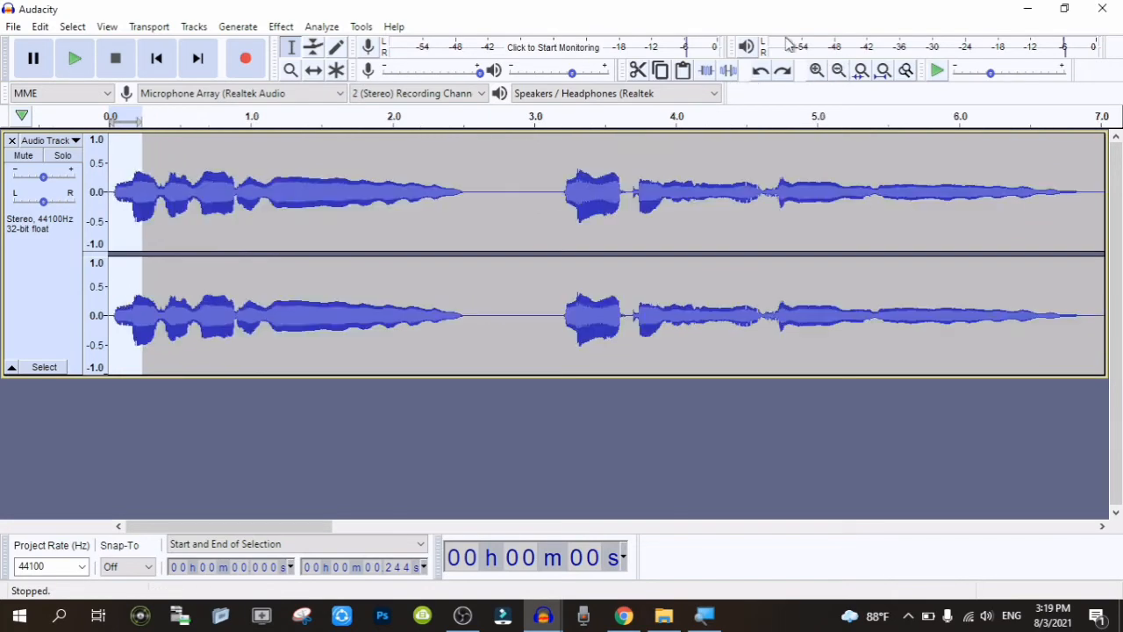
click(281, 26)
click(346, 256)
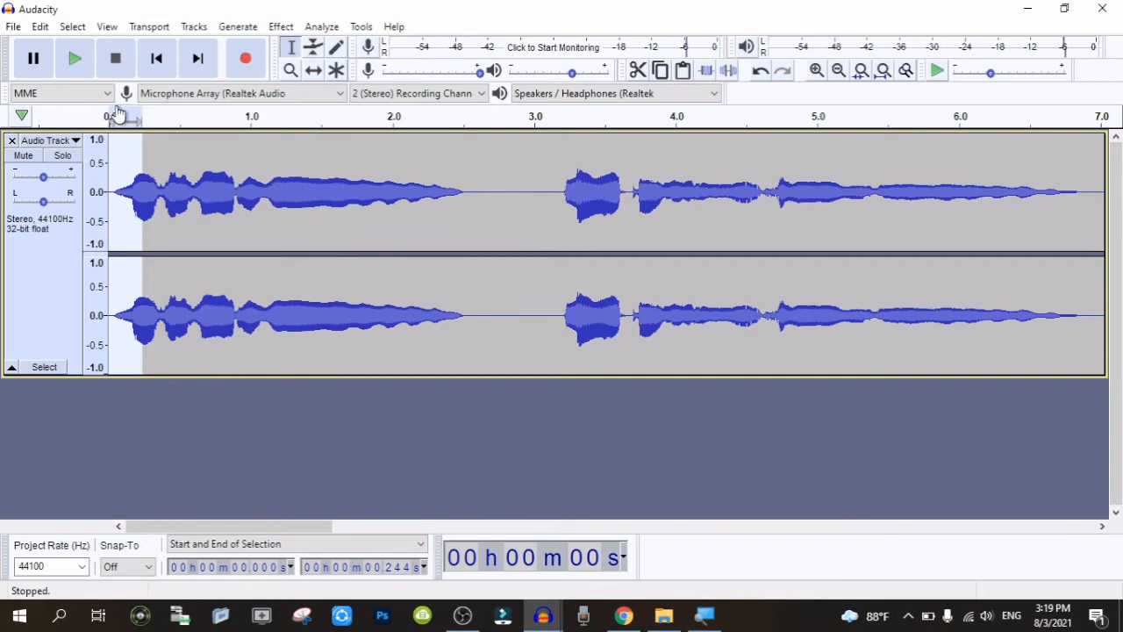
click(156, 60)
key(space)
key(space)
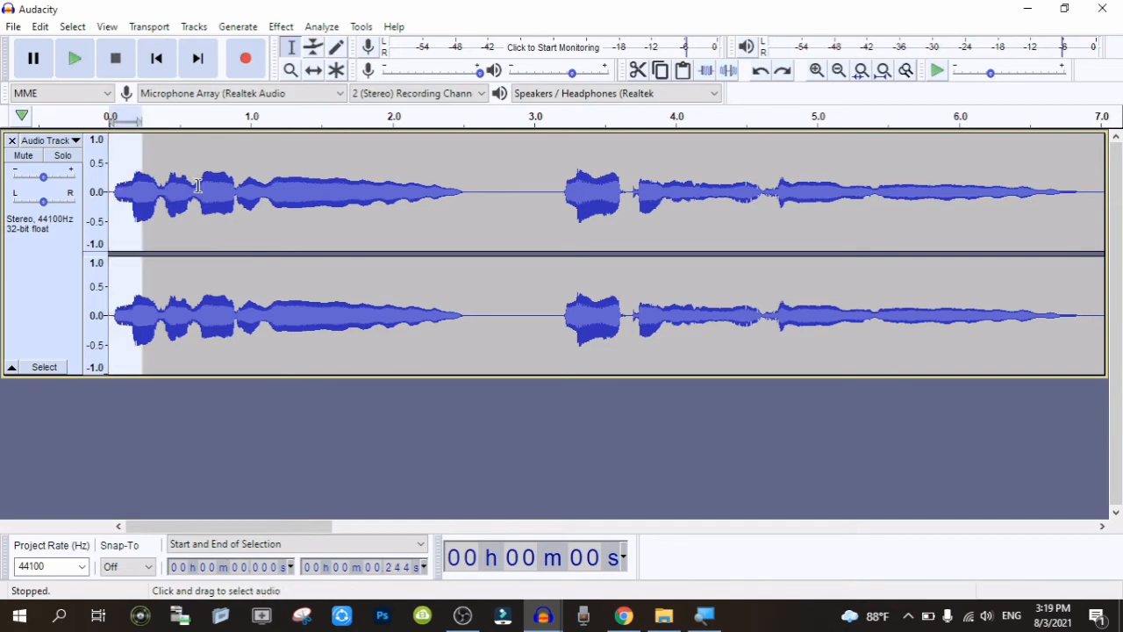
Apply a Fade In to the first 0.679 seconds of the track and play the faded section
drag(205, 186, 110, 186)
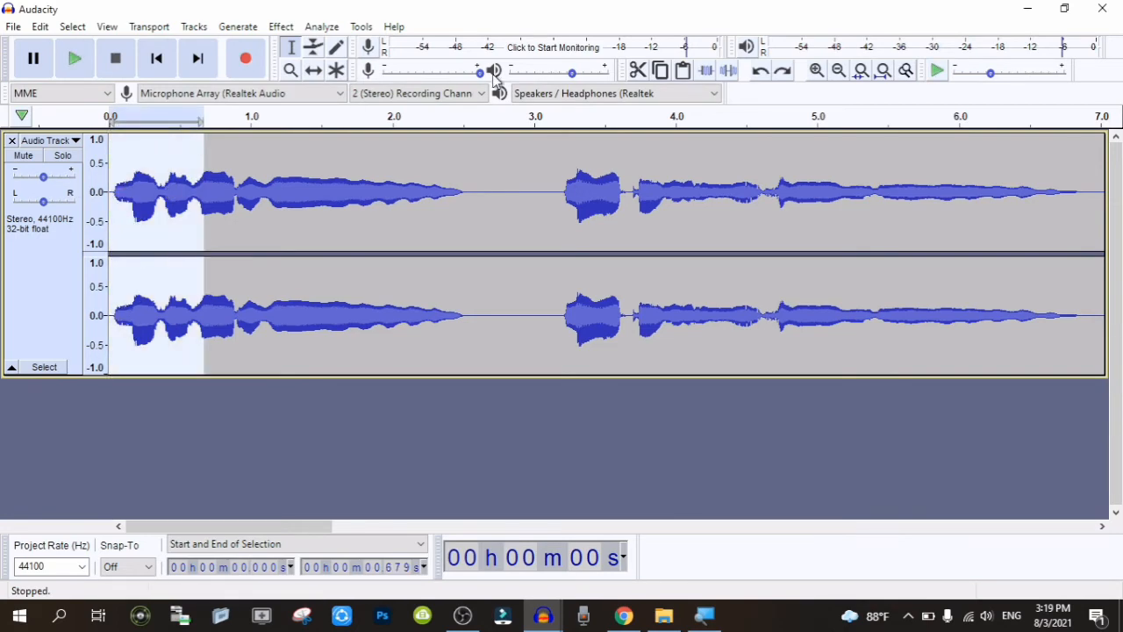
click(281, 26)
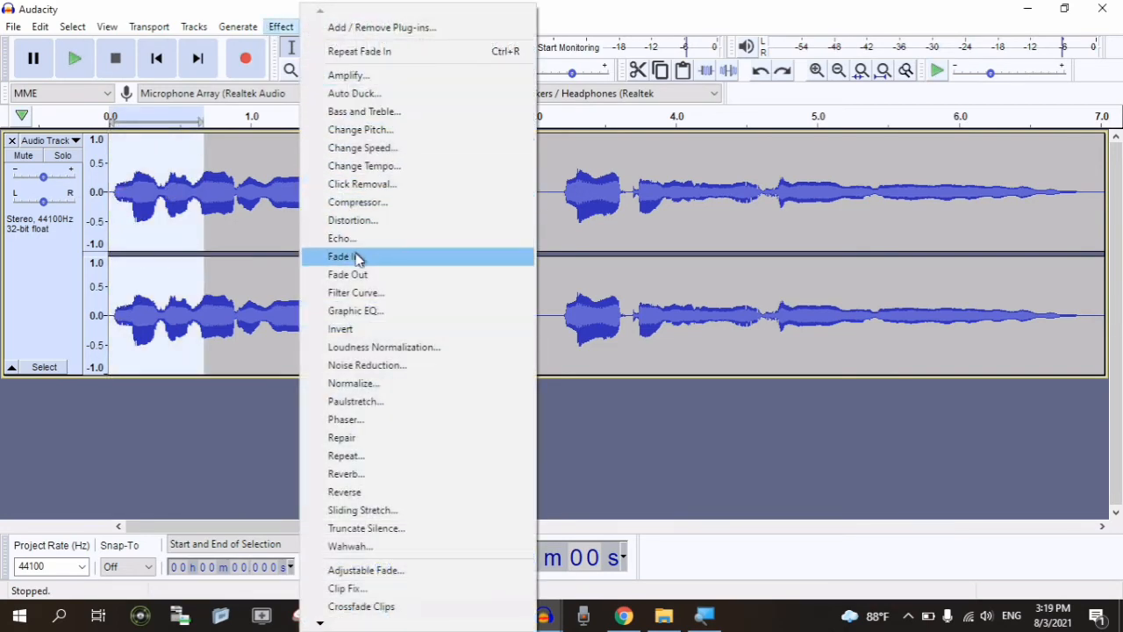
click(357, 258)
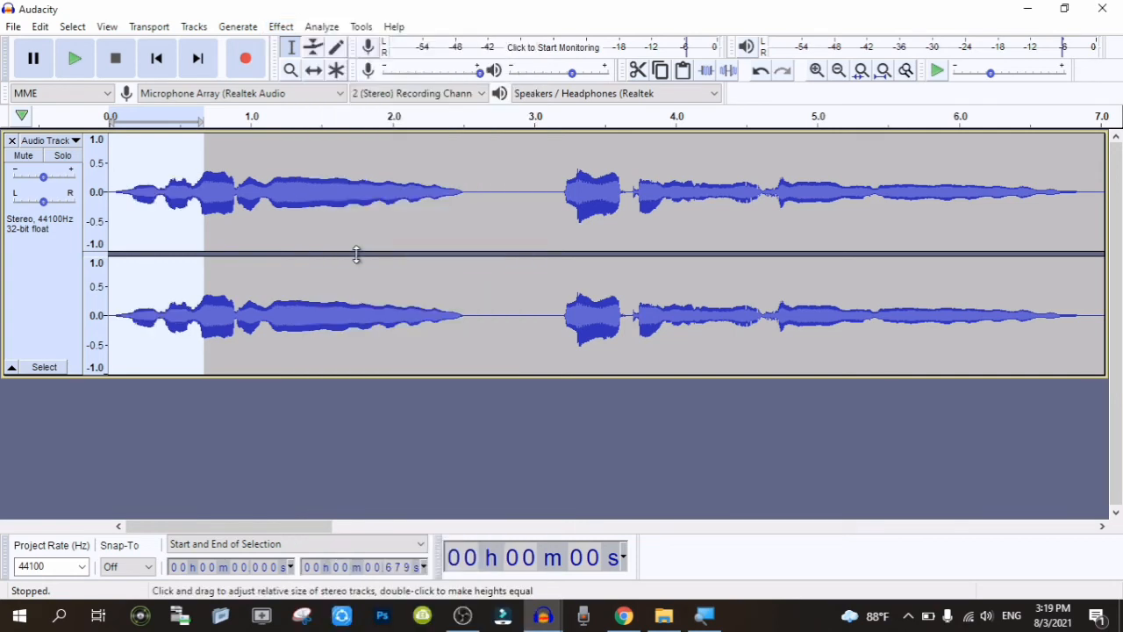
key(space)
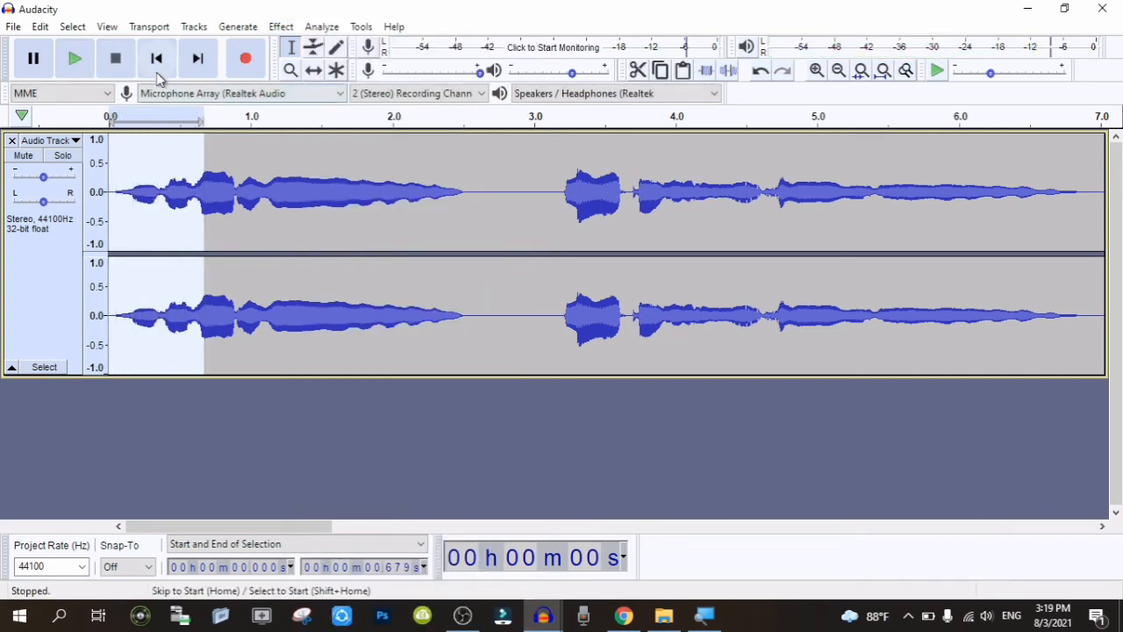
Replay the track from the beginning to hear the fade-in, and undo the effect
click(158, 59)
key(space)
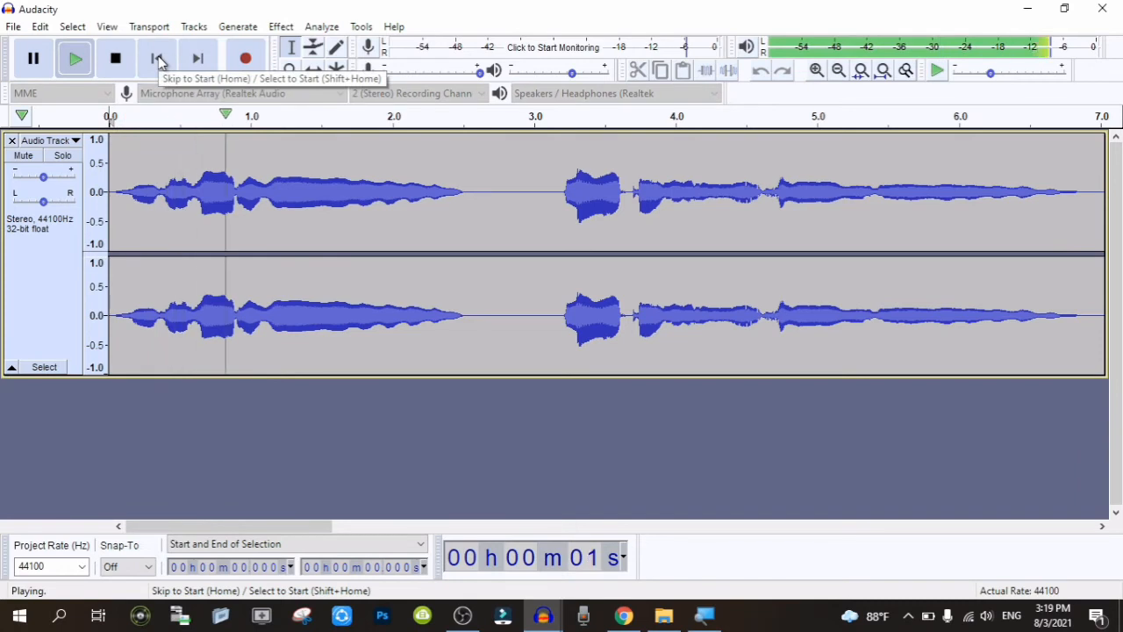
click(158, 59)
key(space)
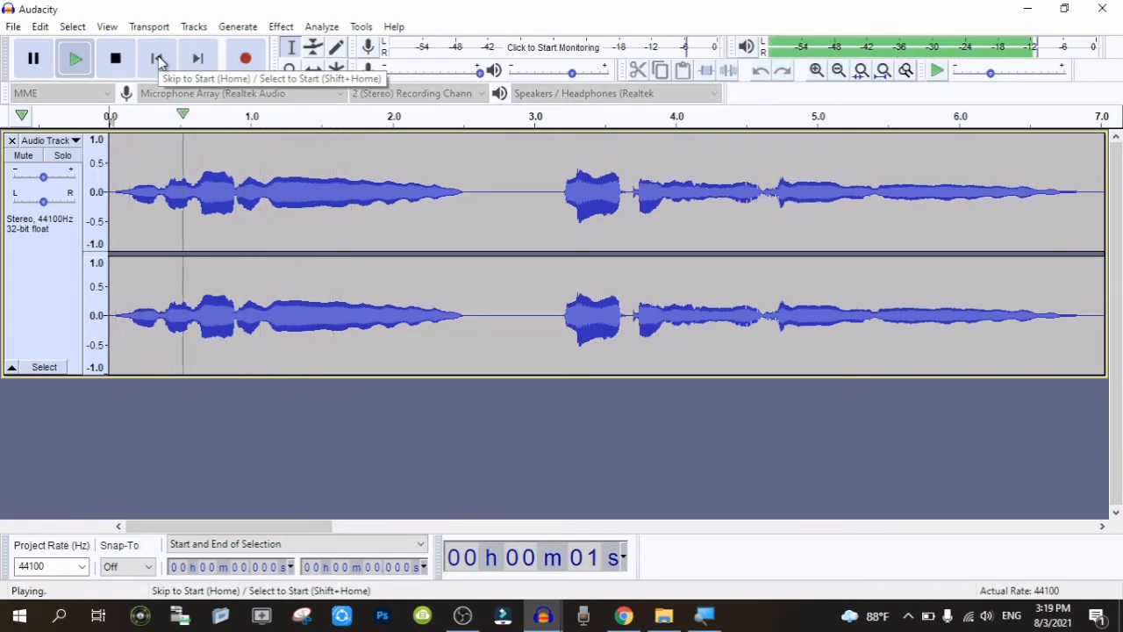
click(158, 59)
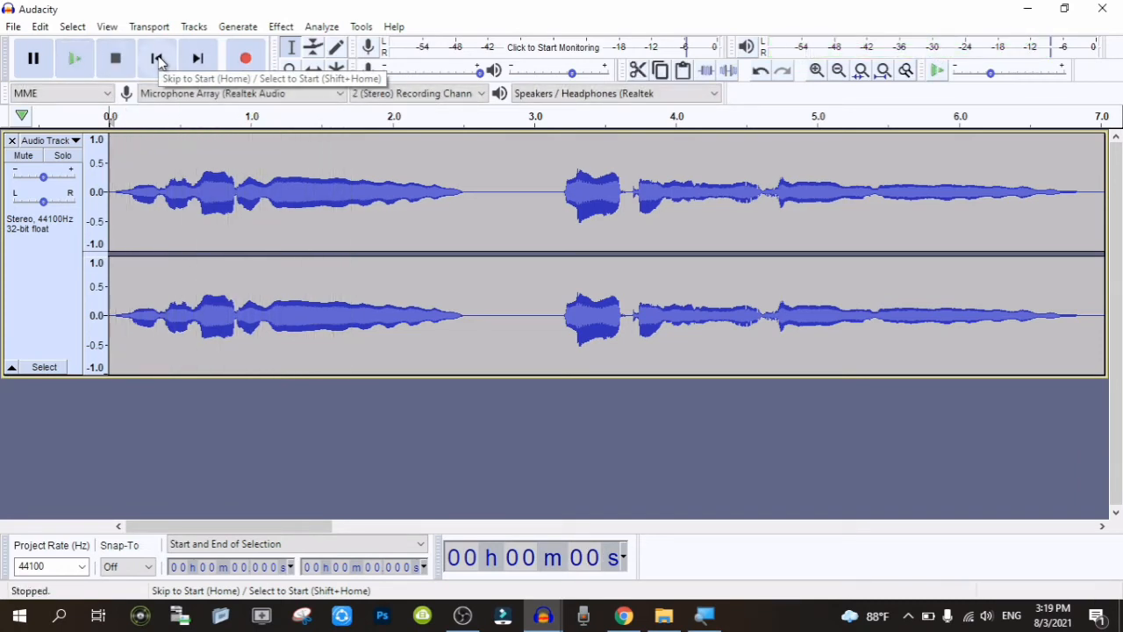
key(ctrl+z)
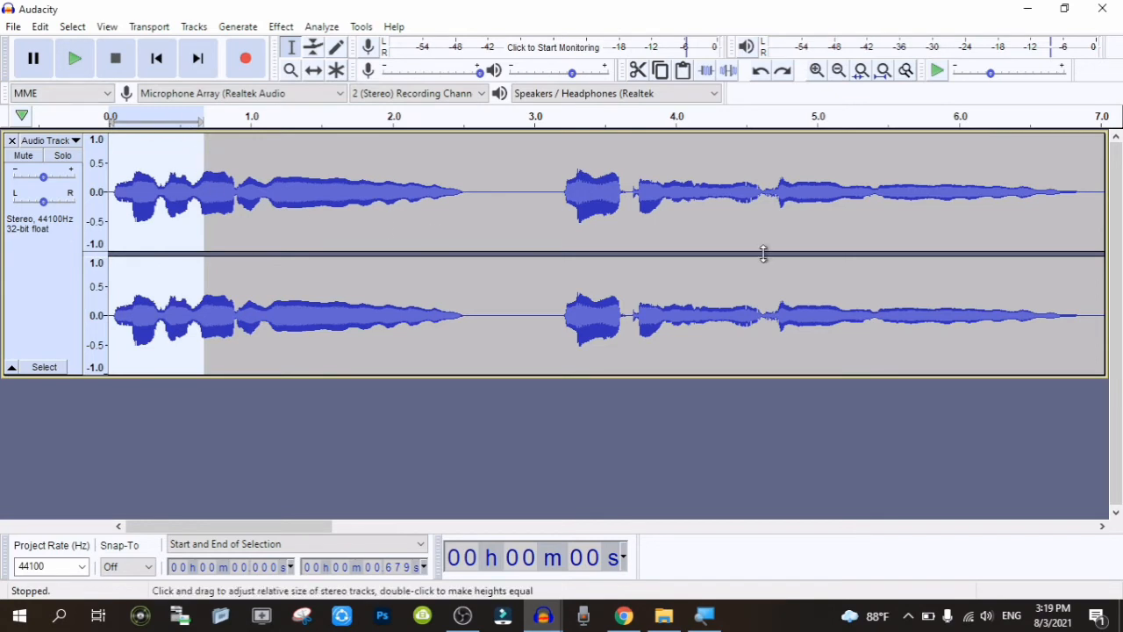
Try a Fade Out on the section from about 29.05 to 30.21 seconds, play it, and undo the effect
drag(325, 526, 1079, 527)
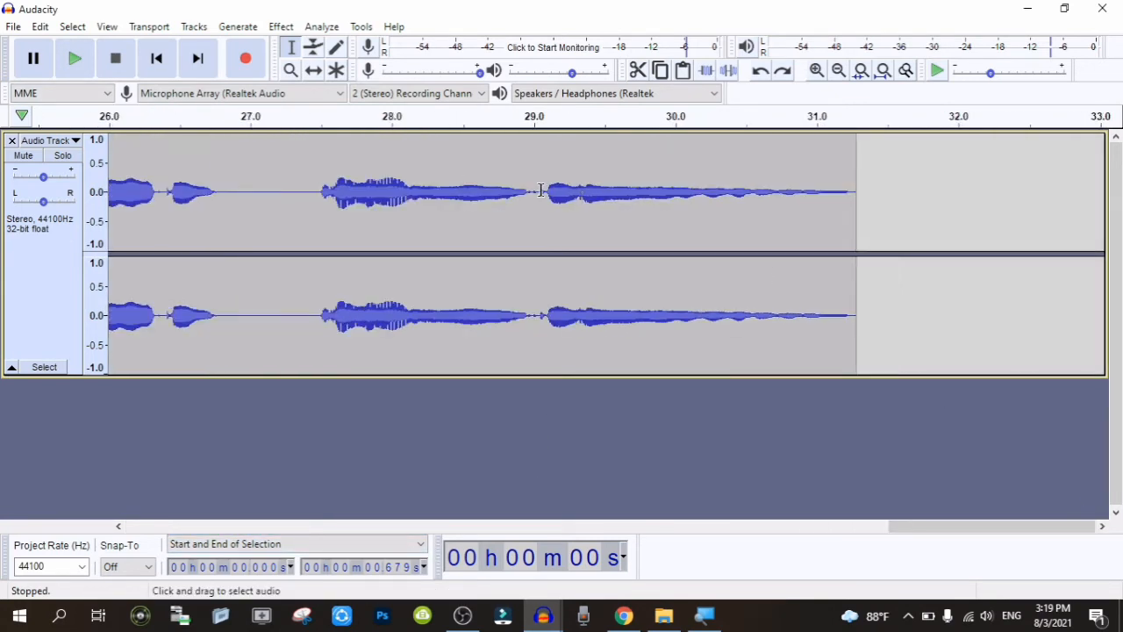
drag(541, 191, 858, 195)
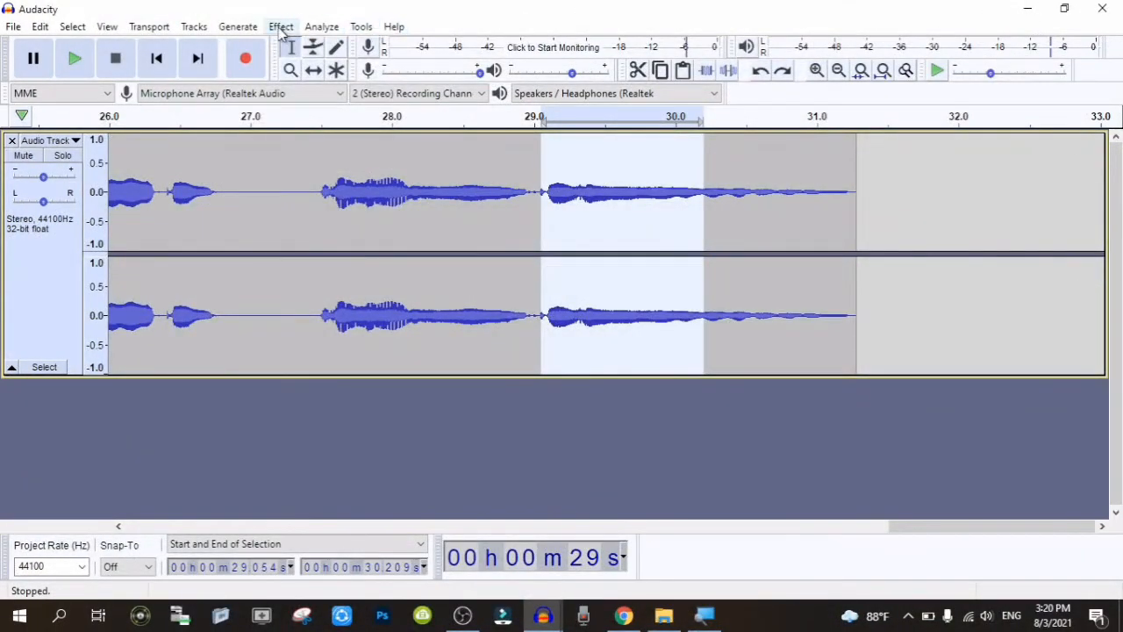
click(280, 27)
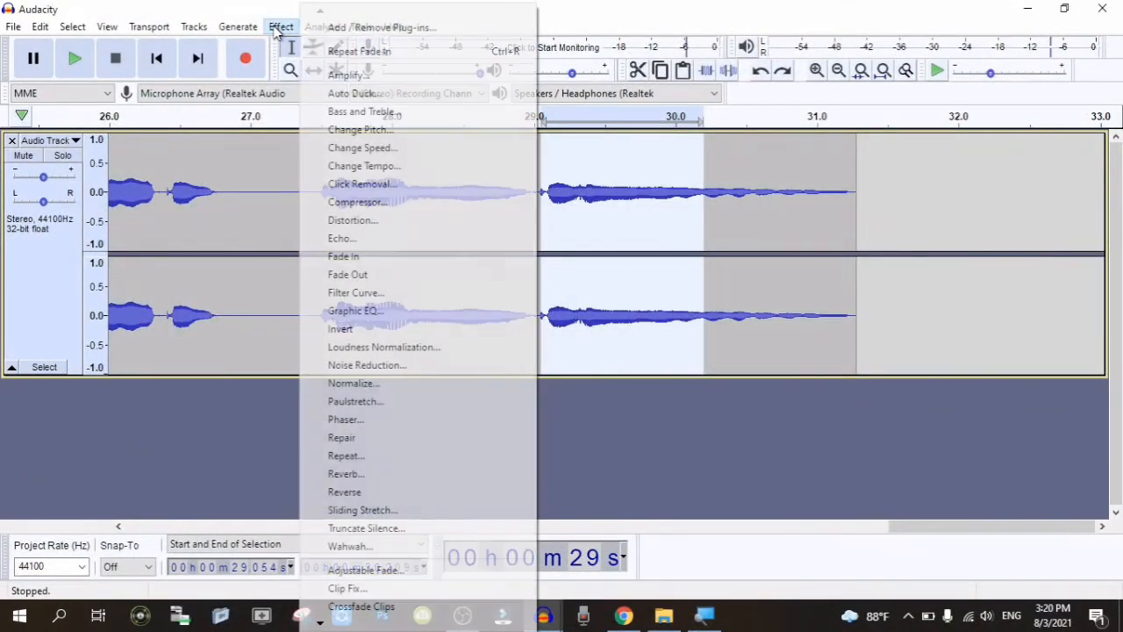
click(361, 275)
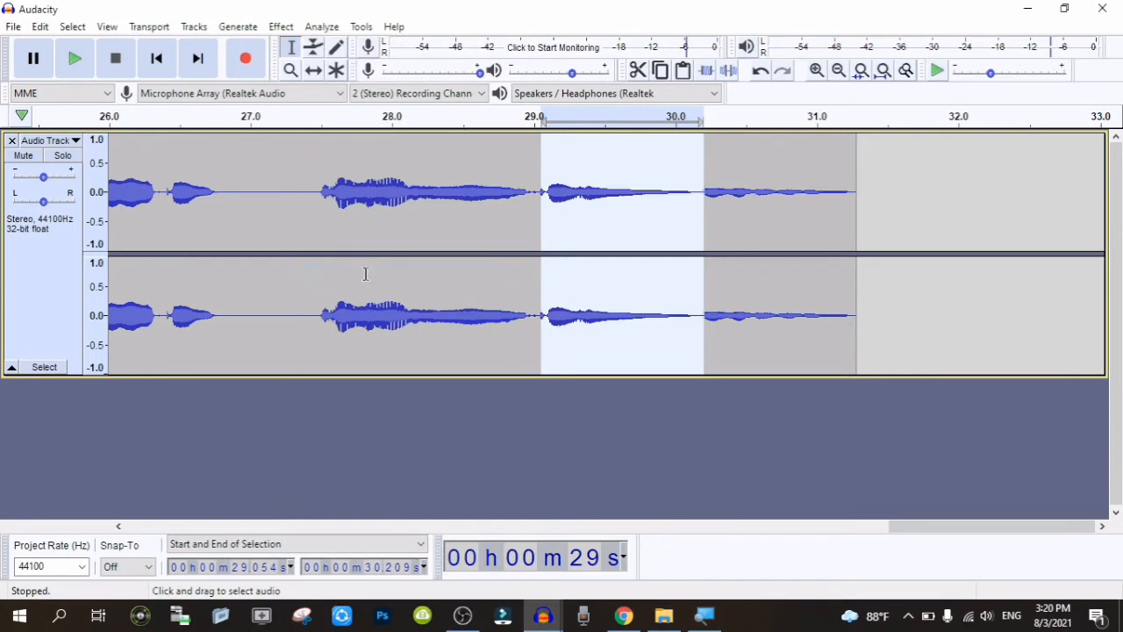
key(space)
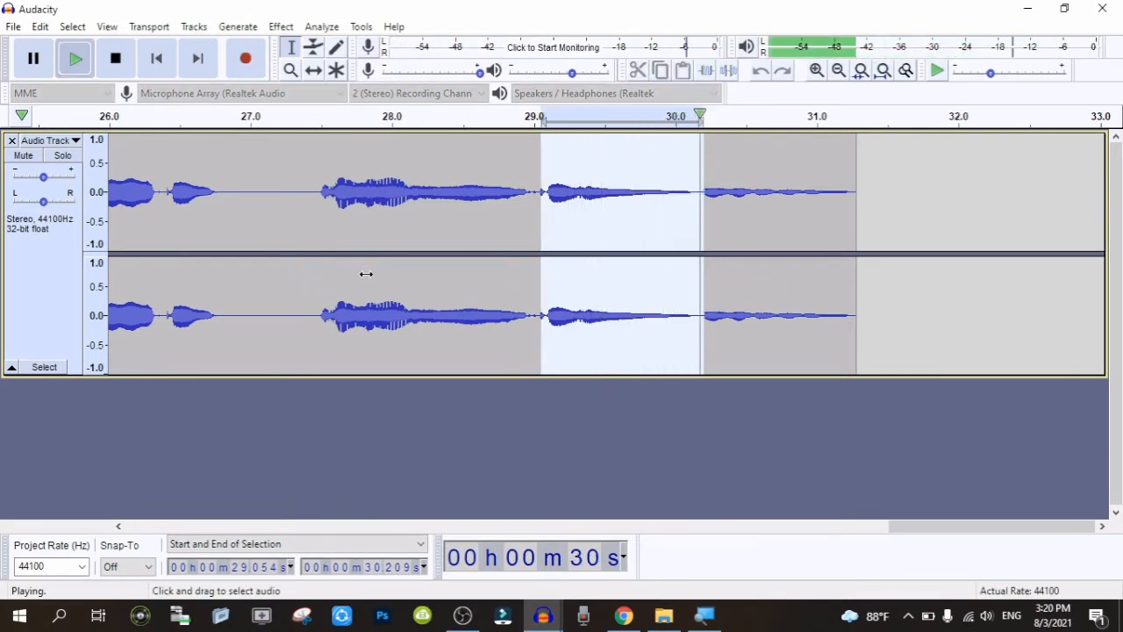
click(483, 259)
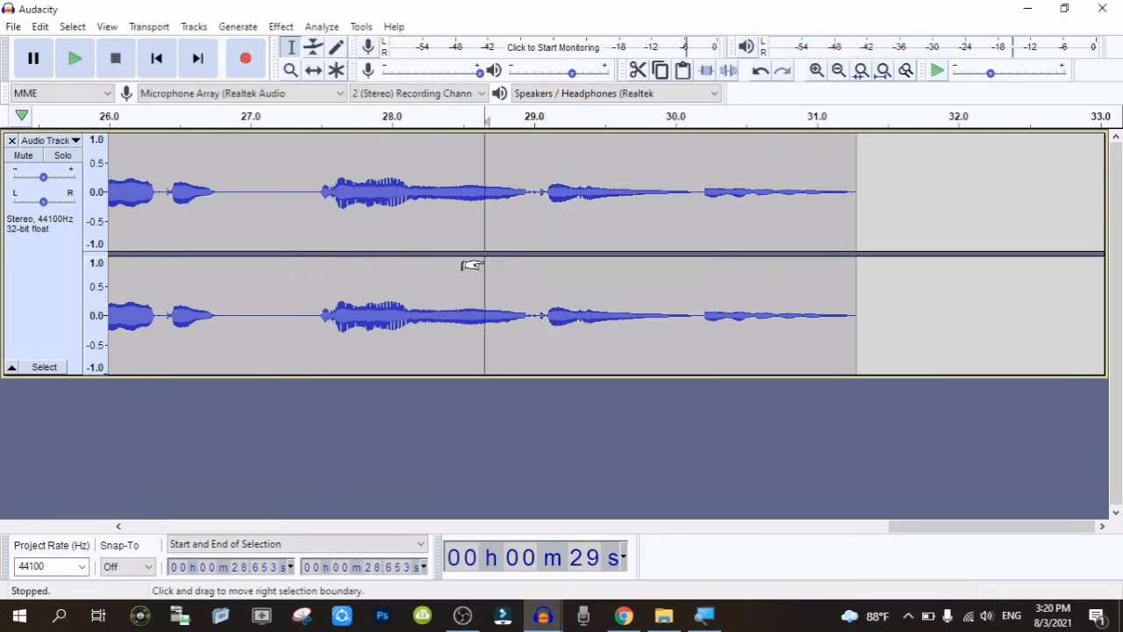
key(space)
key(ctrl+z)
Back at the track's beginning, select the entire track, and narrow the selection to its first 0.174 seconds
drag(940, 527, 179, 527)
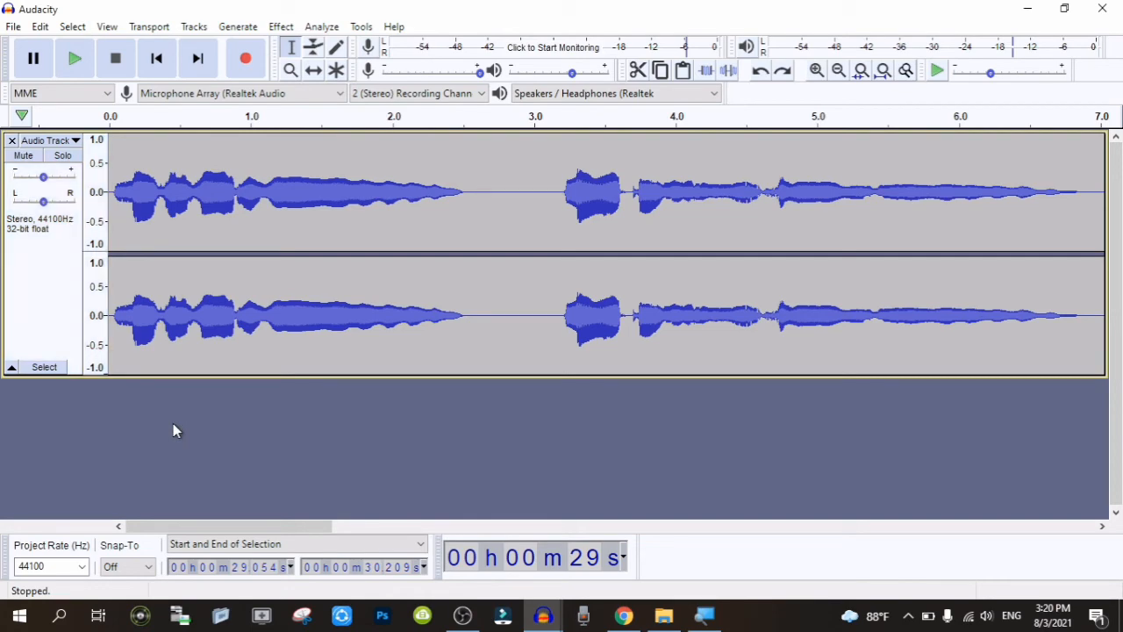
click(281, 26)
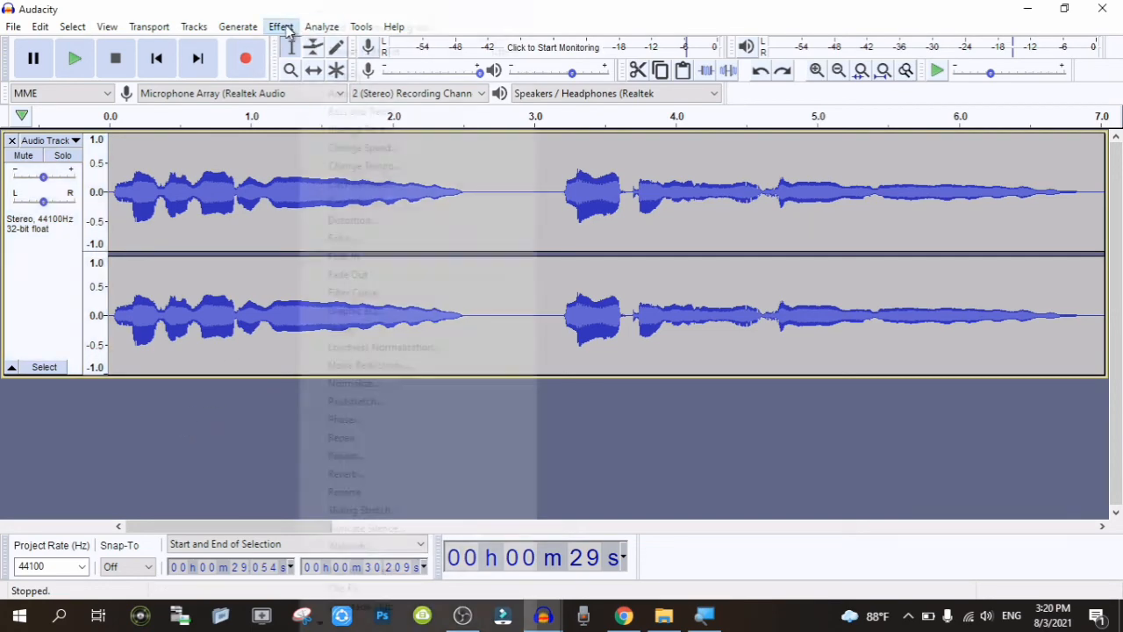
click(42, 292)
click(42, 292)
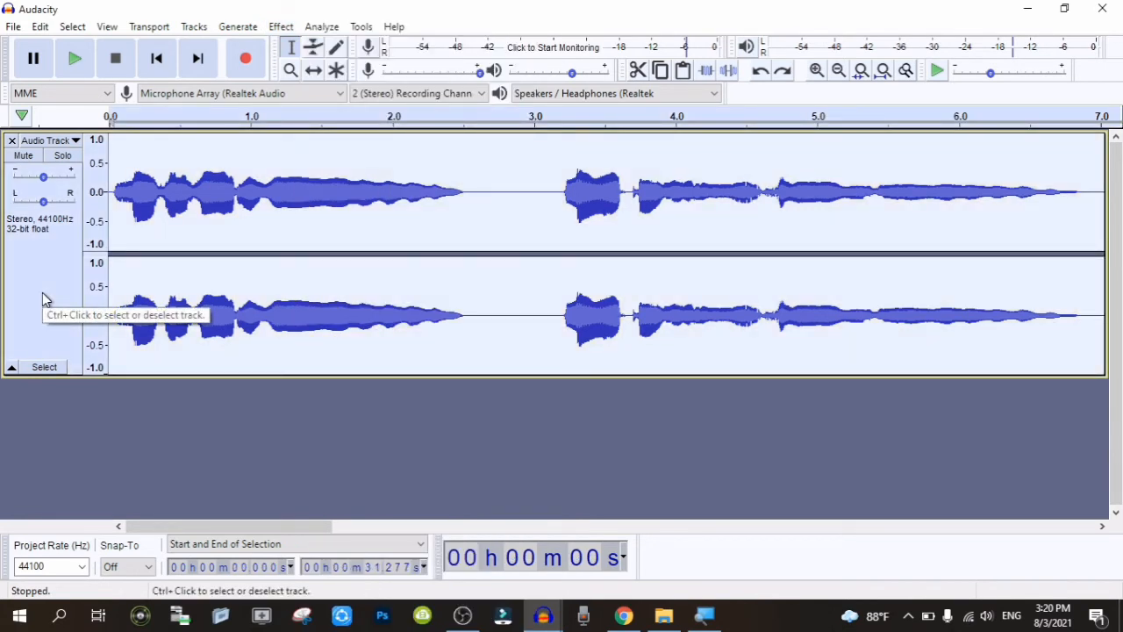
click(142, 194)
drag(133, 195, 110, 195)
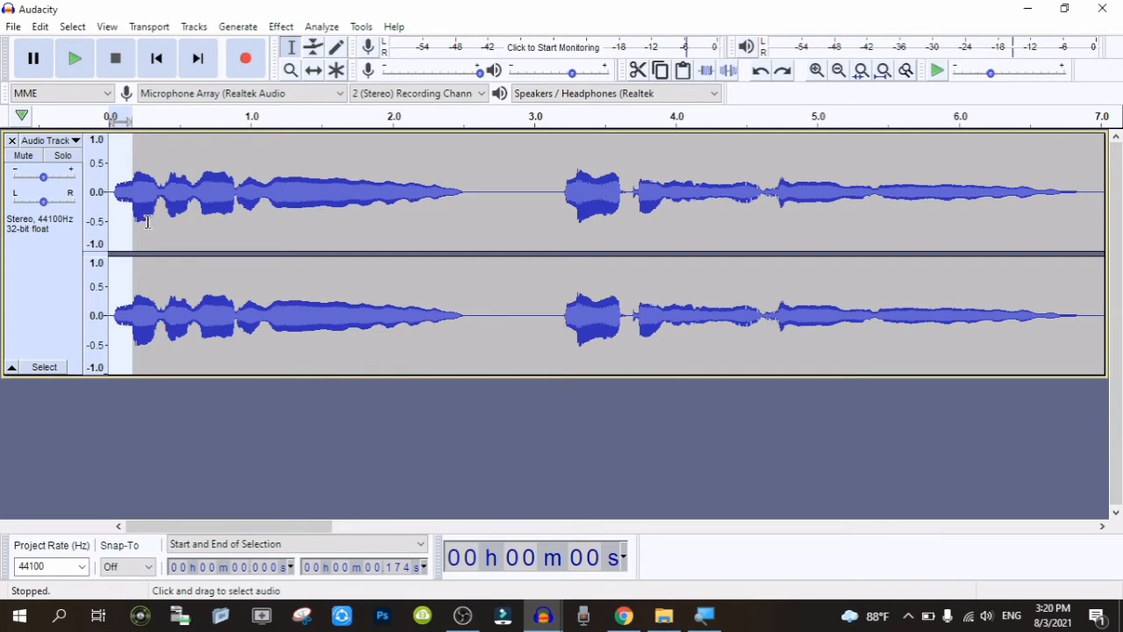
Select the entire track, open the Echo effect for it, and preview the echo
click(39, 276)
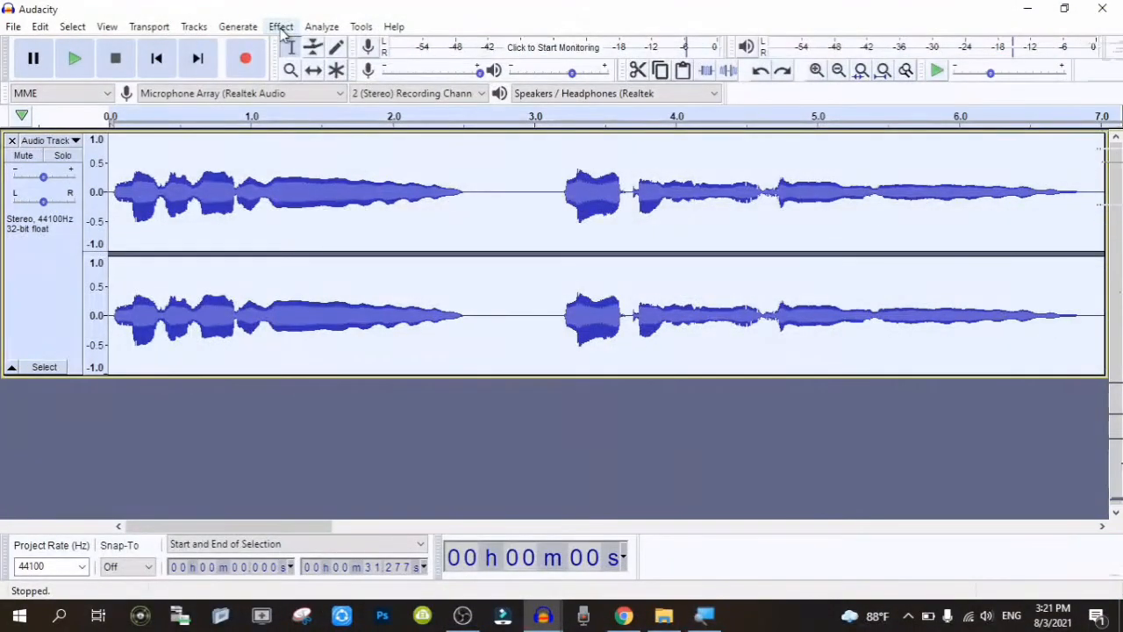
click(281, 27)
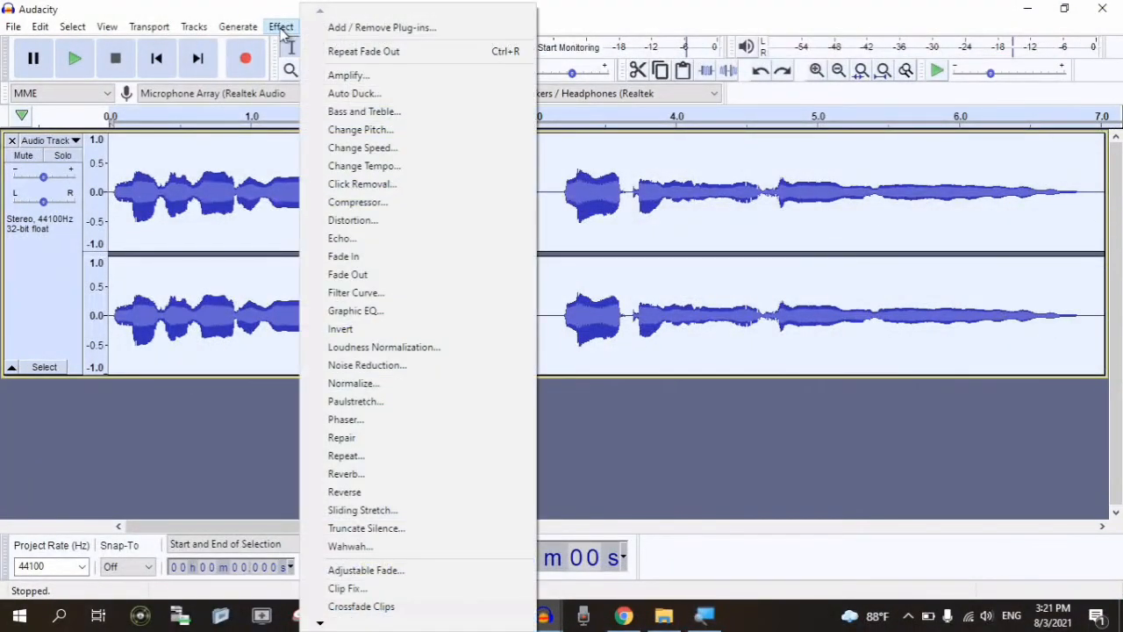
click(367, 239)
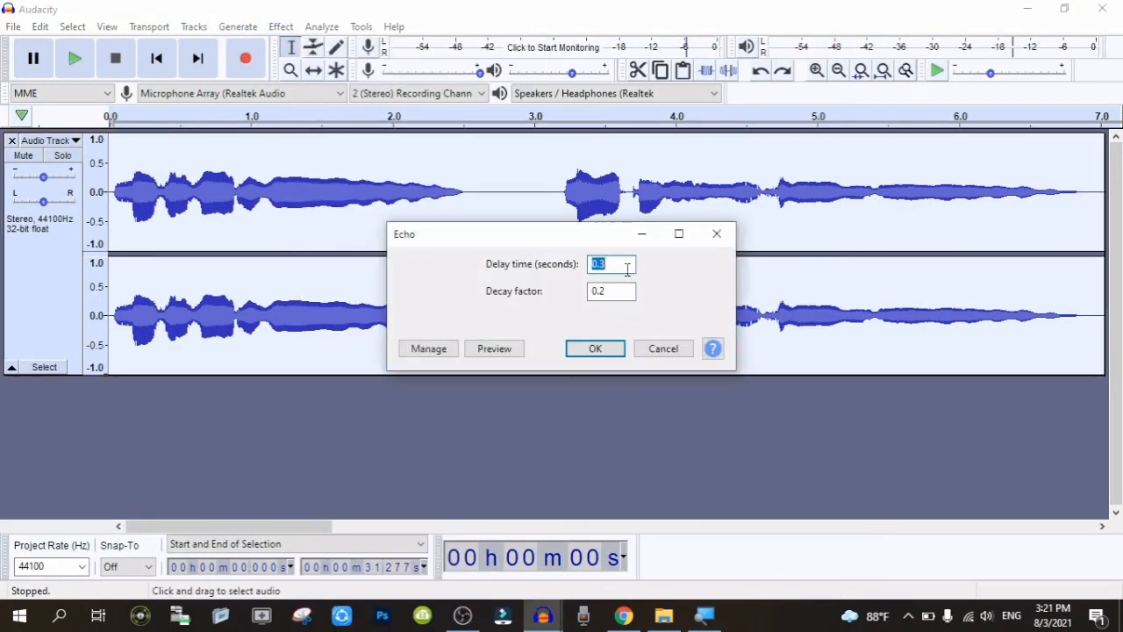
click(488, 351)
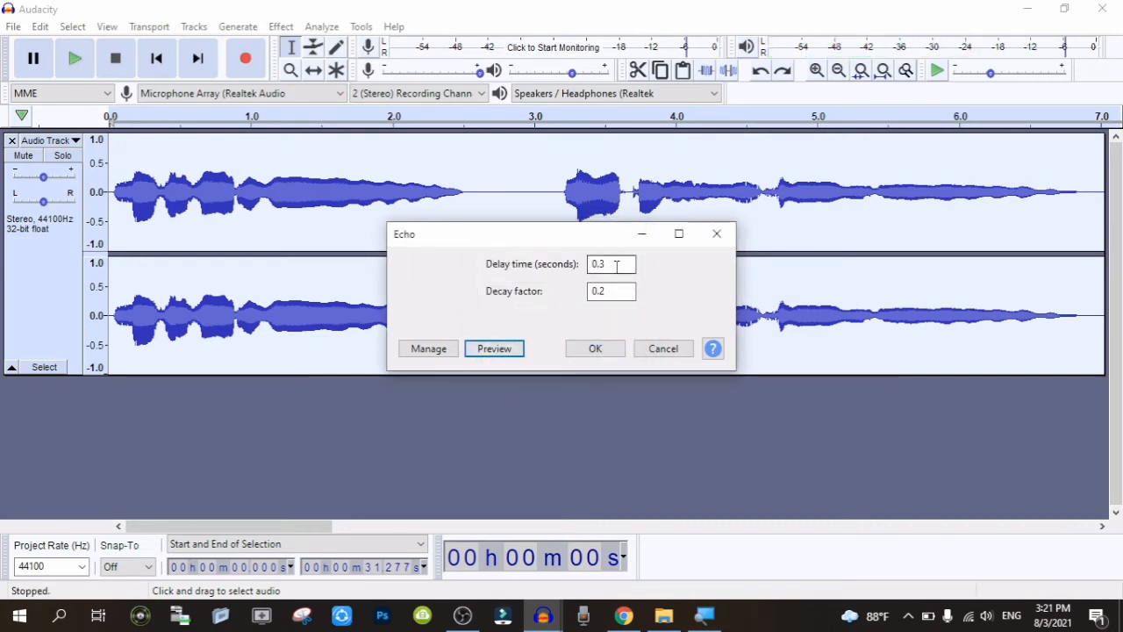
Try the Echo effect with a 0.3-second delay time and 0.2 decay factor, and play the track from the beginning
click(617, 265)
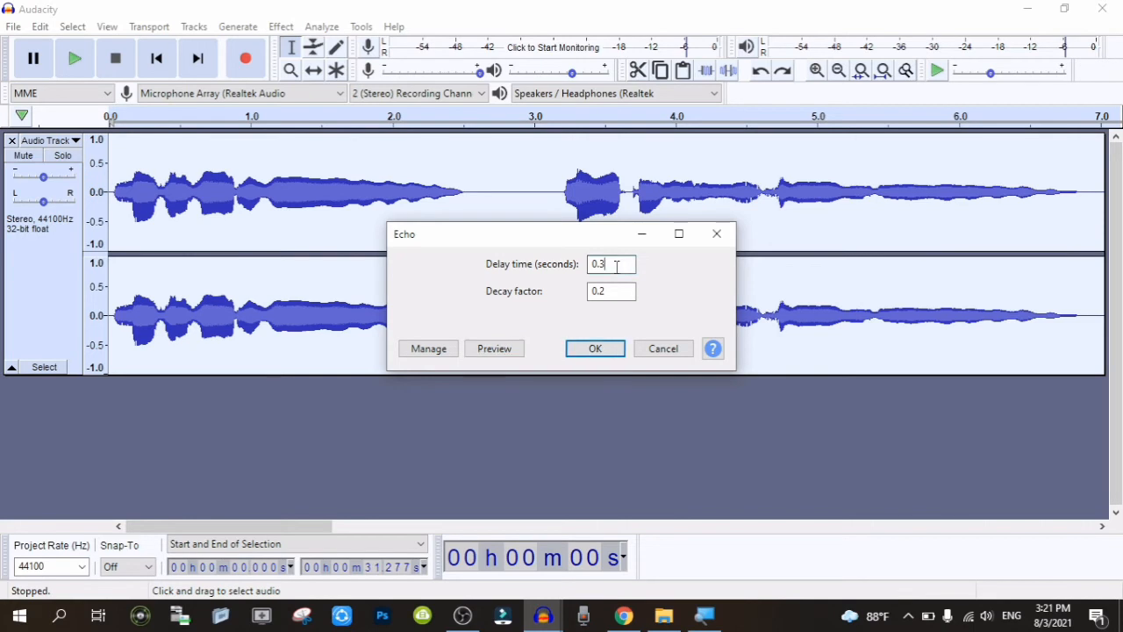
click(596, 349)
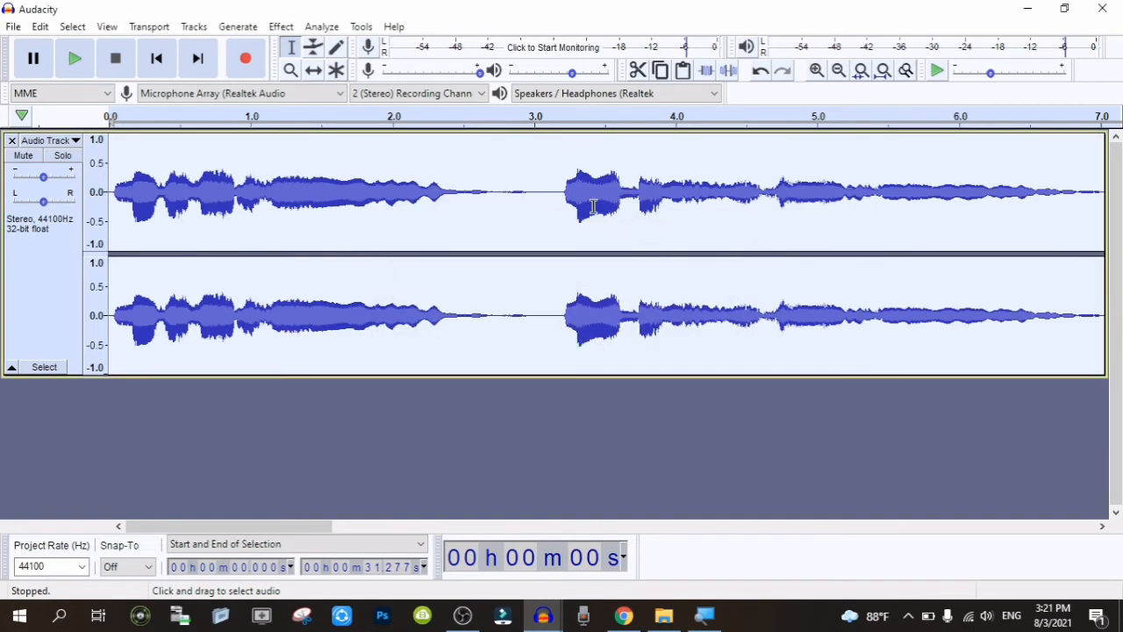
click(155, 61)
key(space)
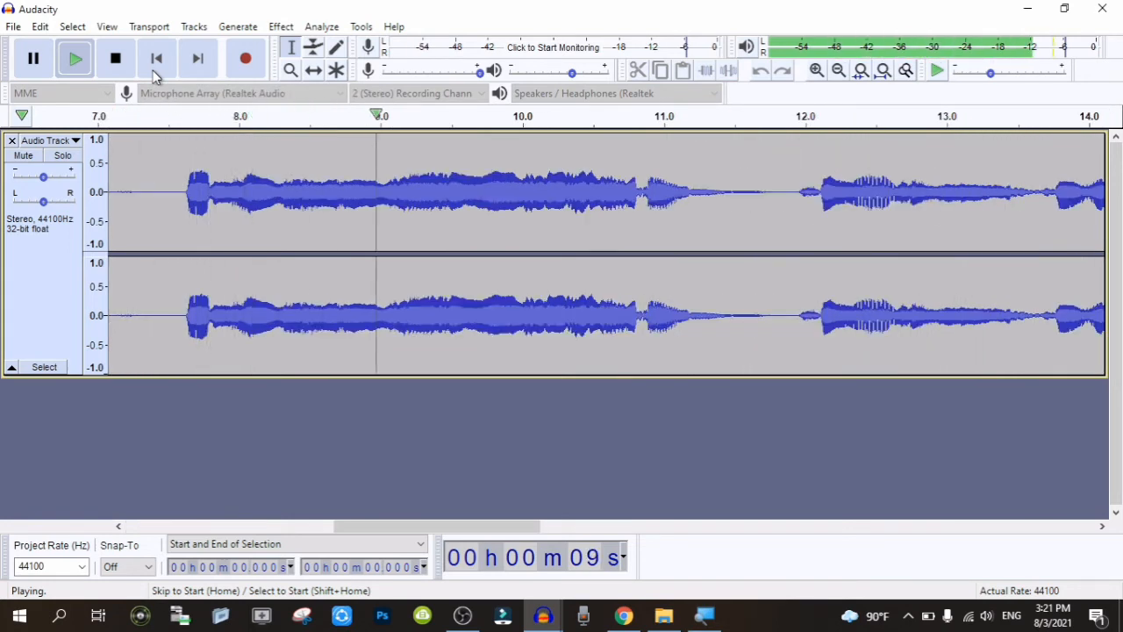
key(XF86AudioRaiseVolume)
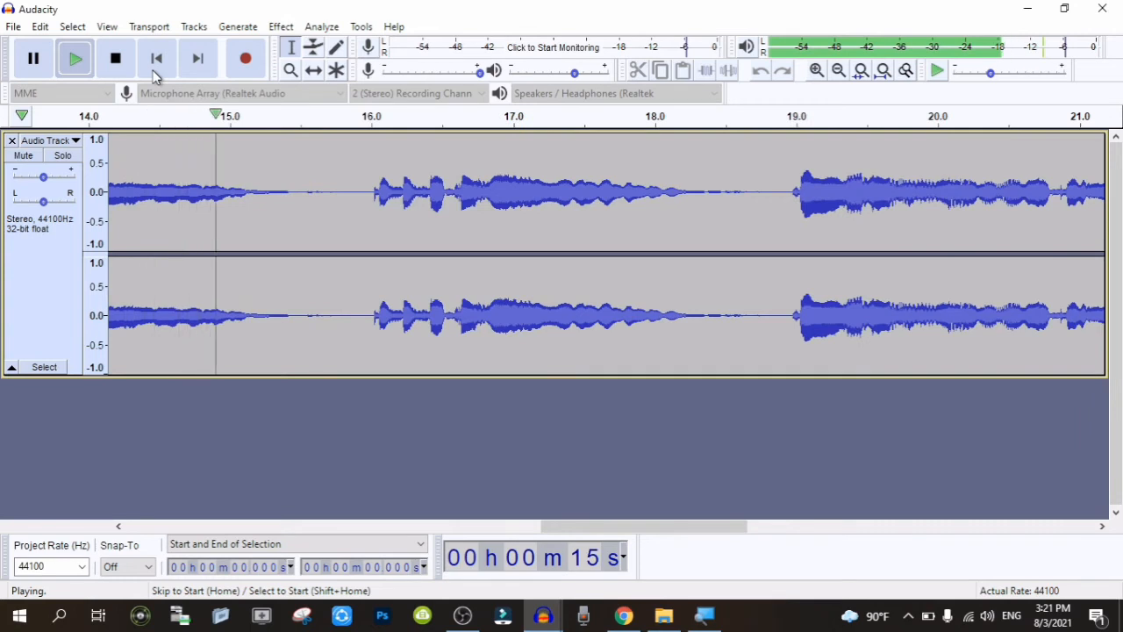
Stop playback, undo the echo, and briefly play the track without it from the beginning
click(156, 58)
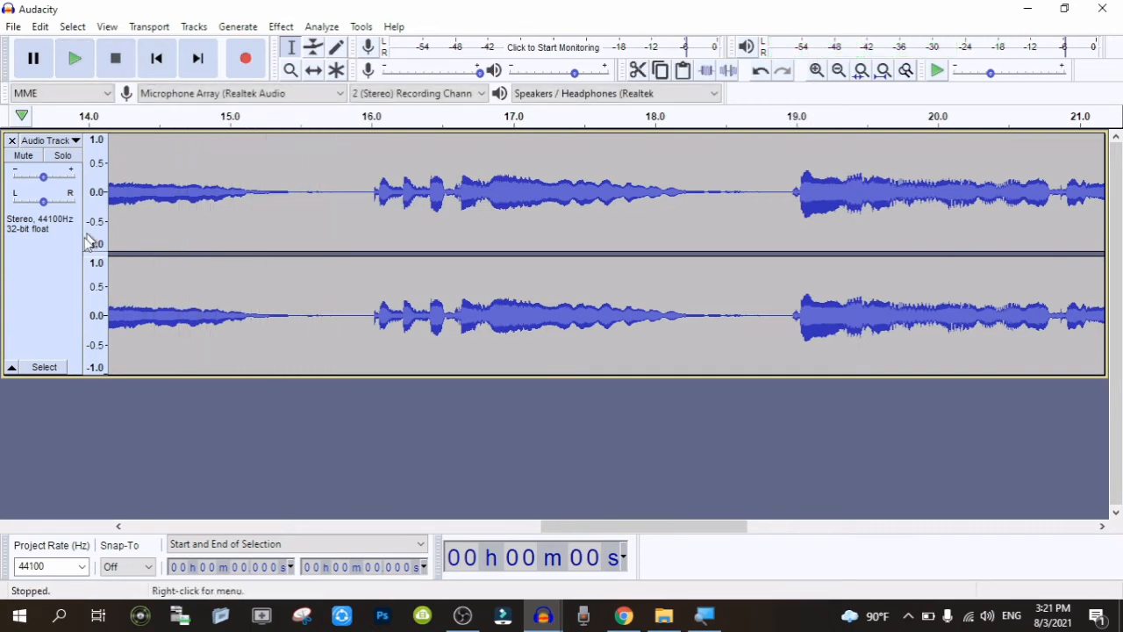
click(63, 269)
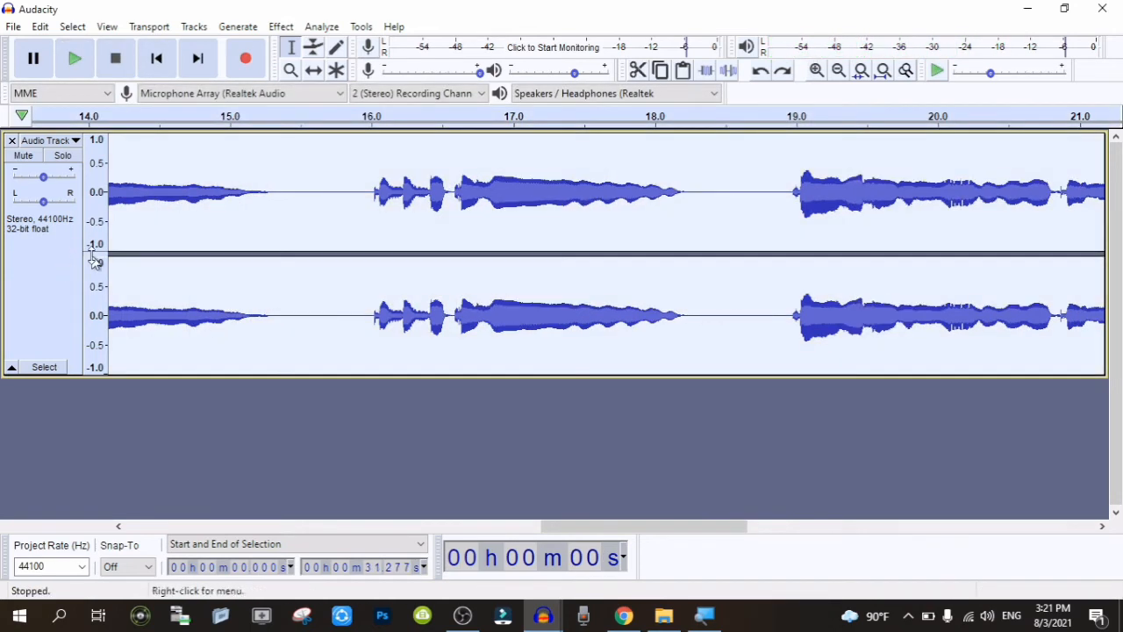
click(156, 58)
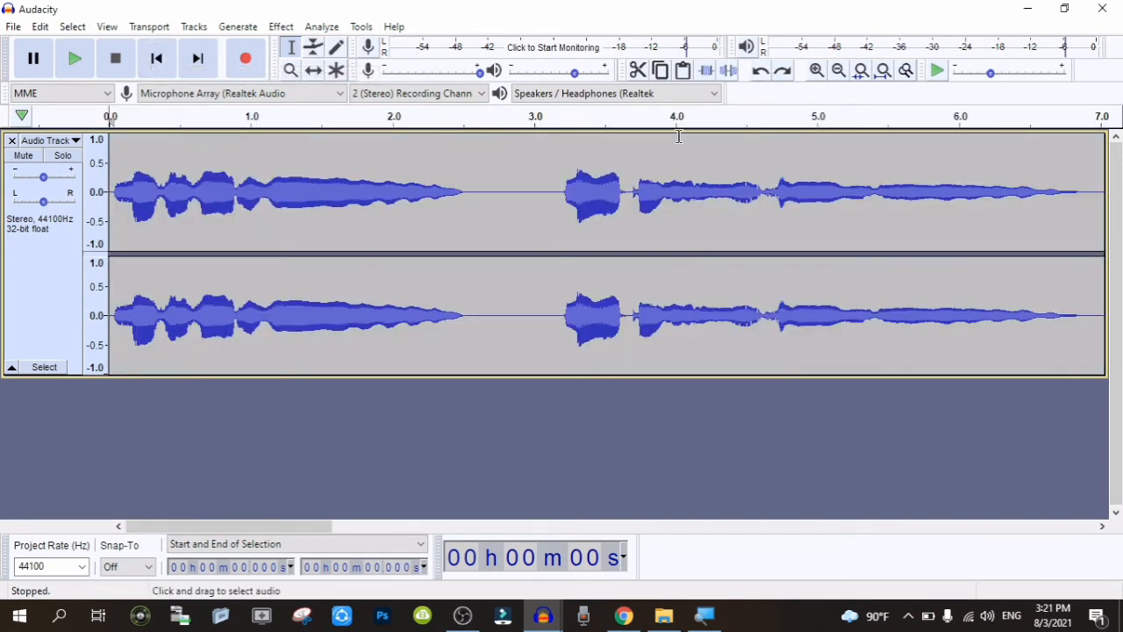
key(space)
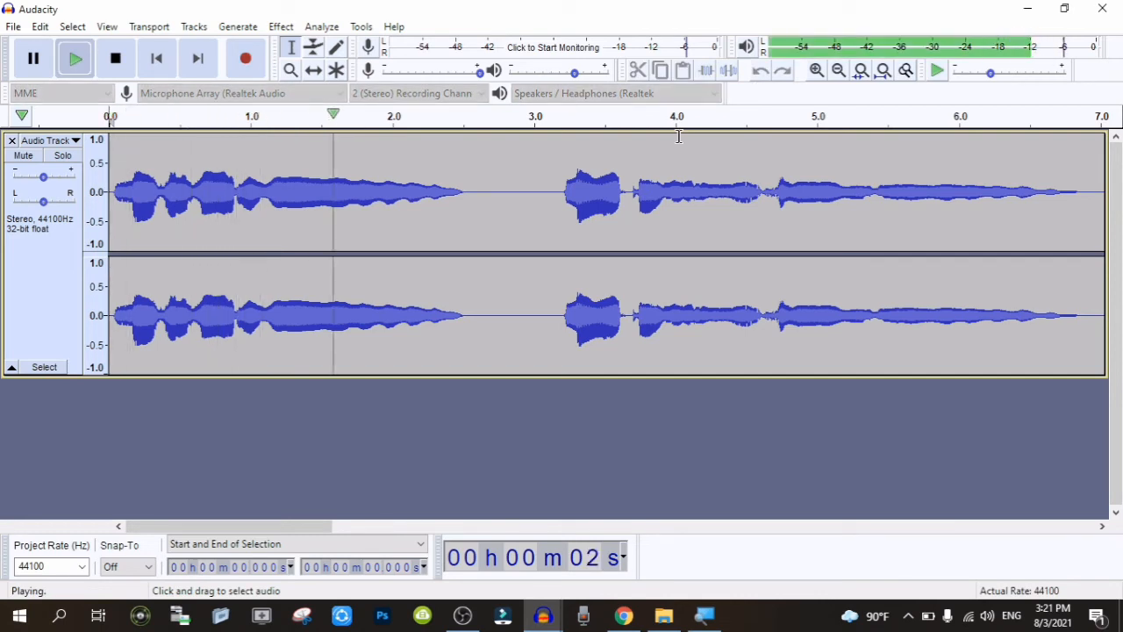
key(space)
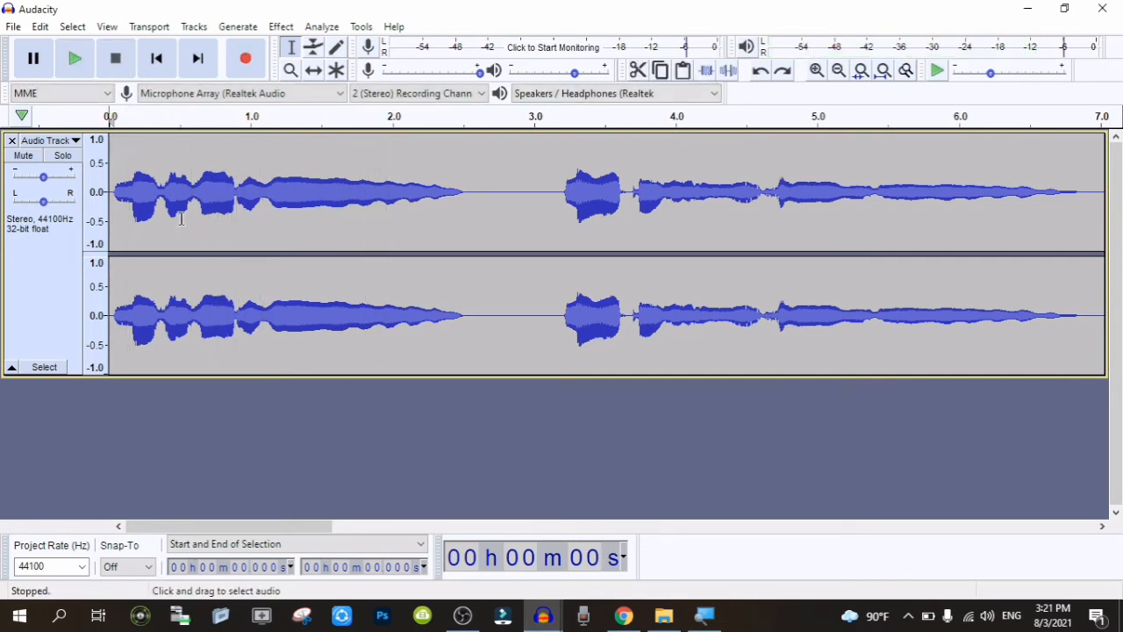
Select the entire track and preview the Echo effect with a delay time of 0.5 seconds and a decay factor of 0.4
click(55, 272)
click(280, 27)
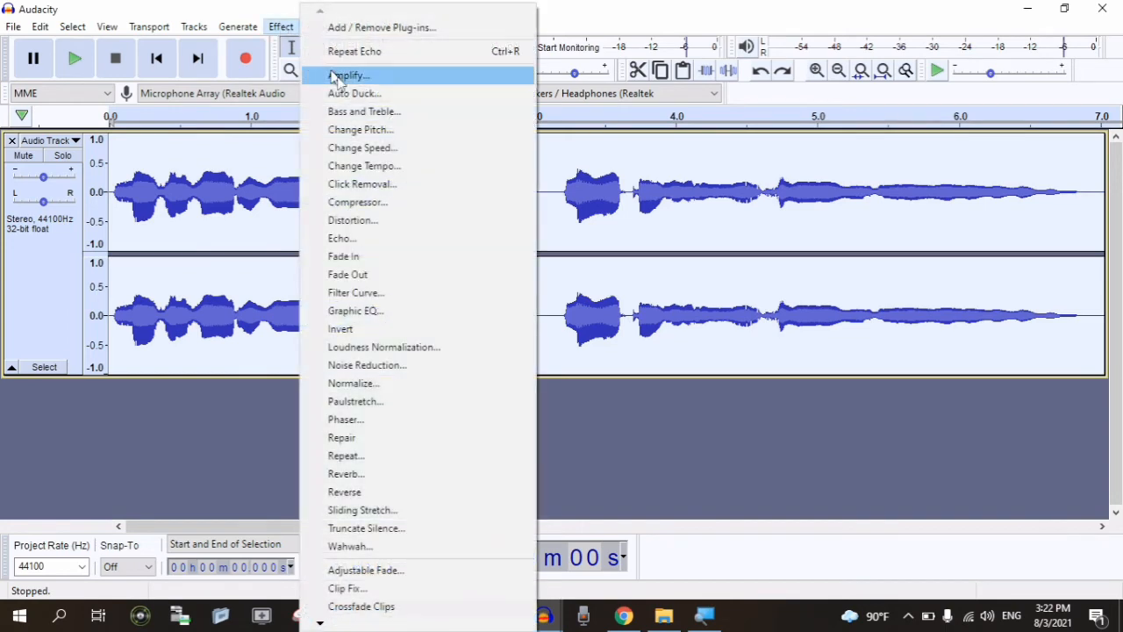
click(359, 249)
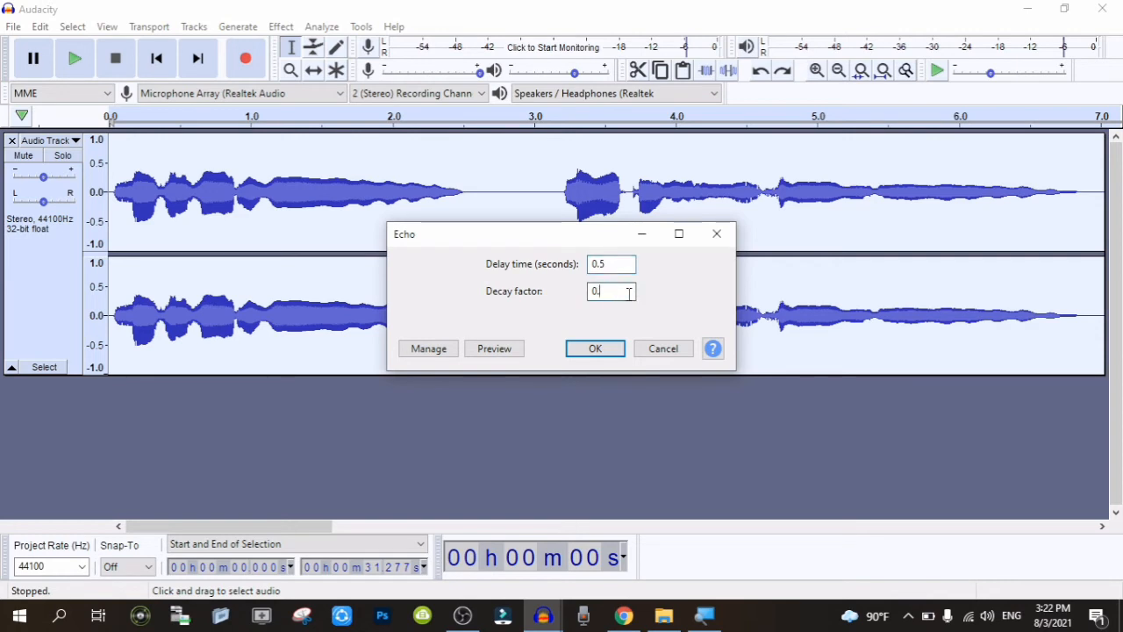
click(494, 348)
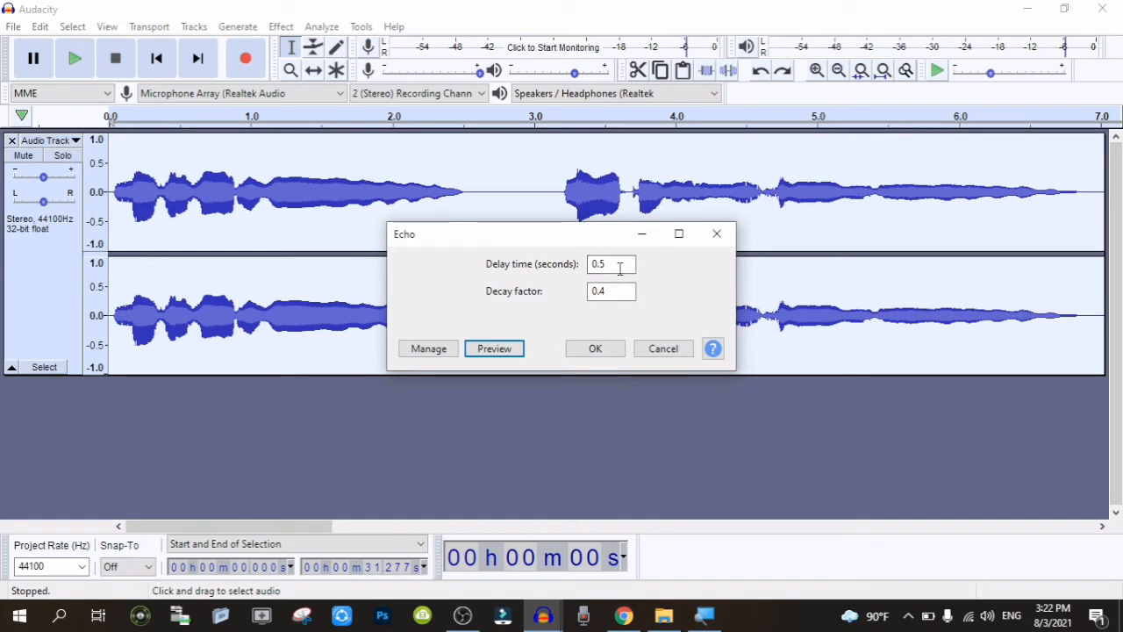
Set the echo's delay time to 0.8 seconds and decay factor to 0.6, and preview it
click(619, 269)
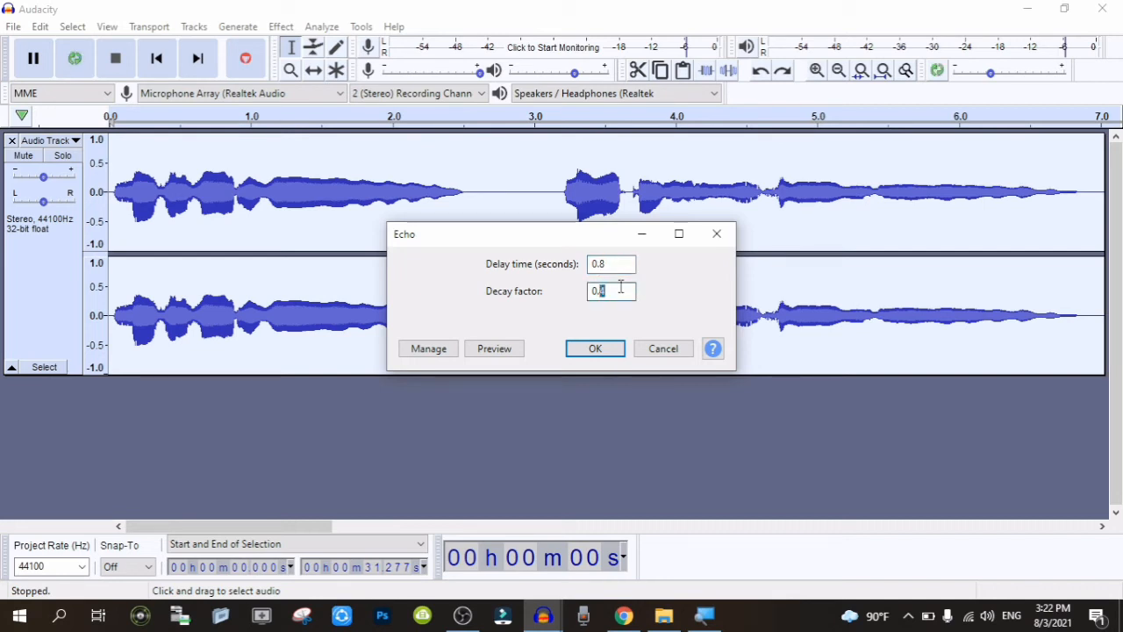
click(489, 353)
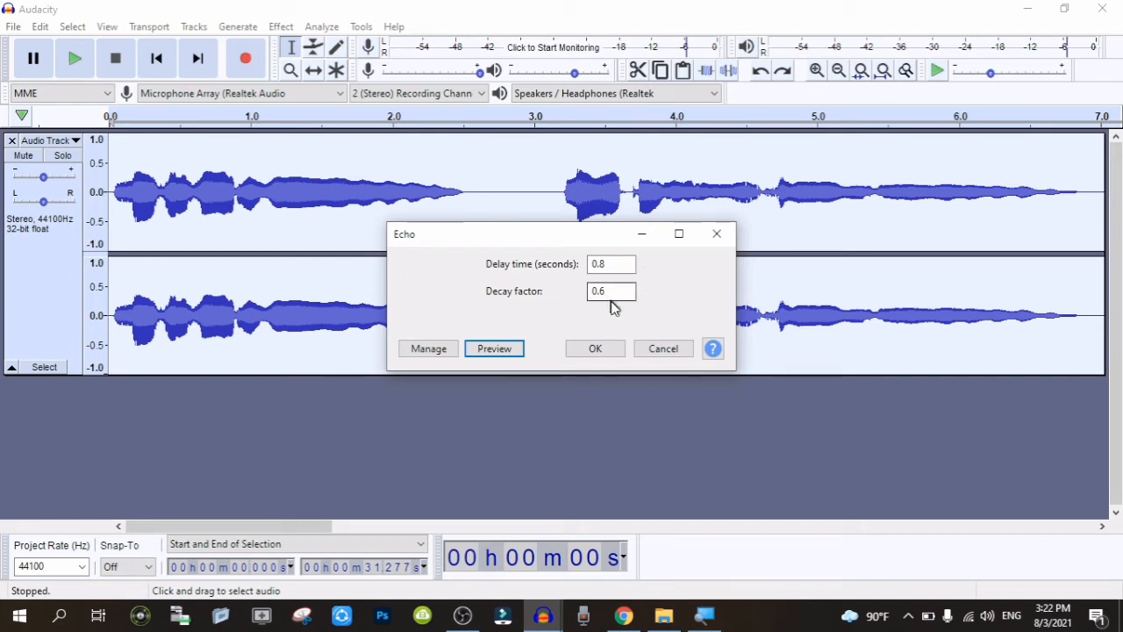
double_click(616, 267)
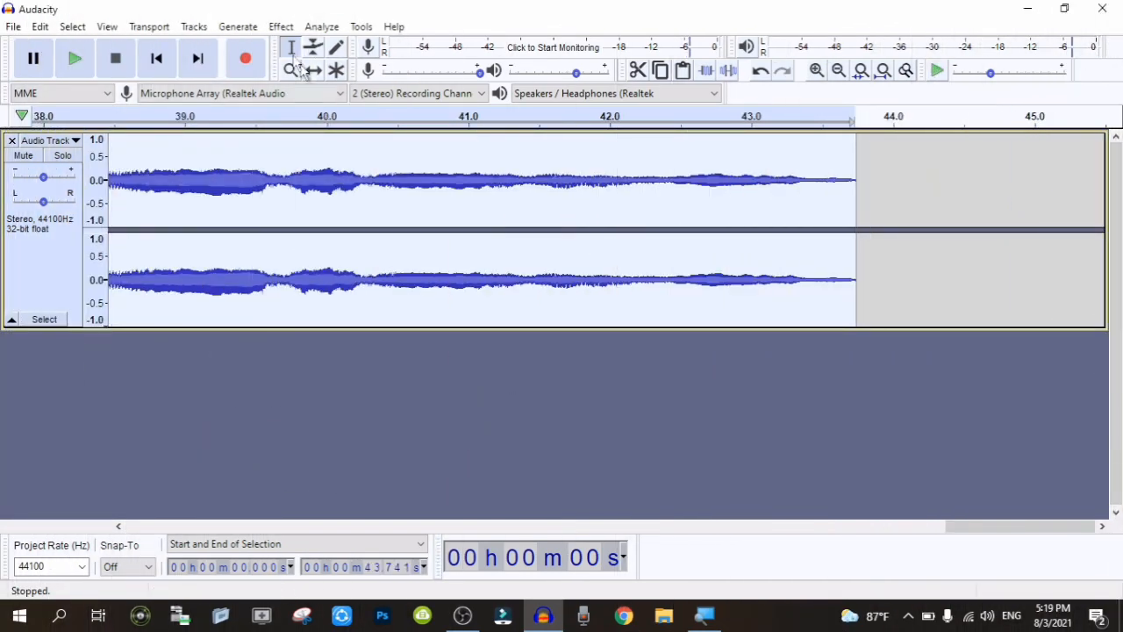
Return to the track's beginning and import the audio file ambient-atmospheric-4947 from Downloads as a second track
click(156, 59)
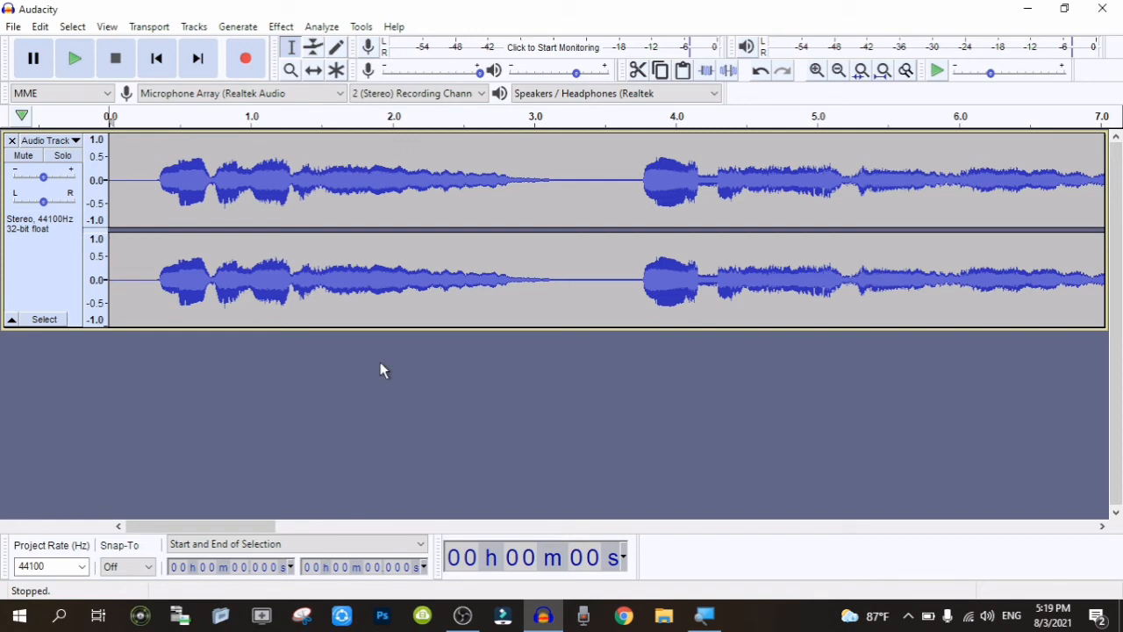
click(12, 29)
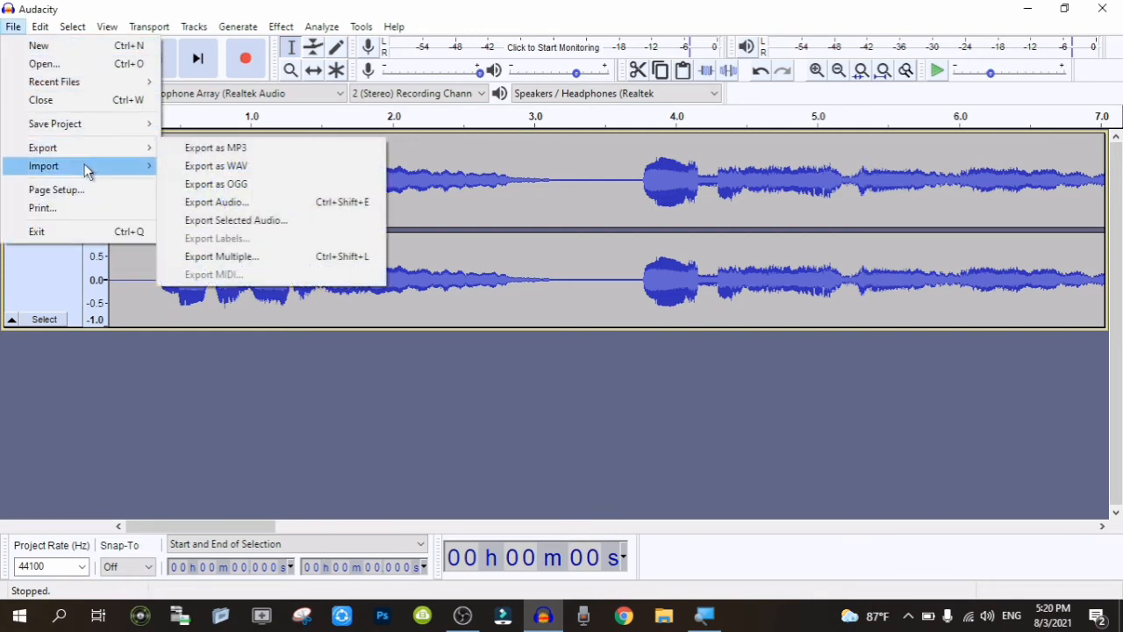
mouse_move(100, 168)
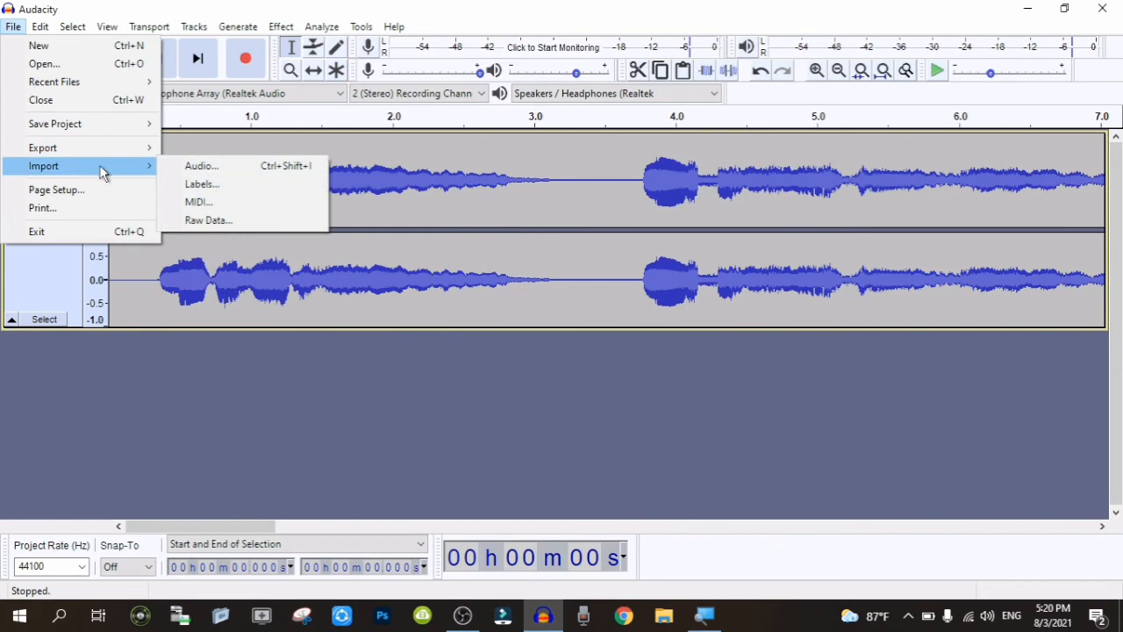
click(213, 172)
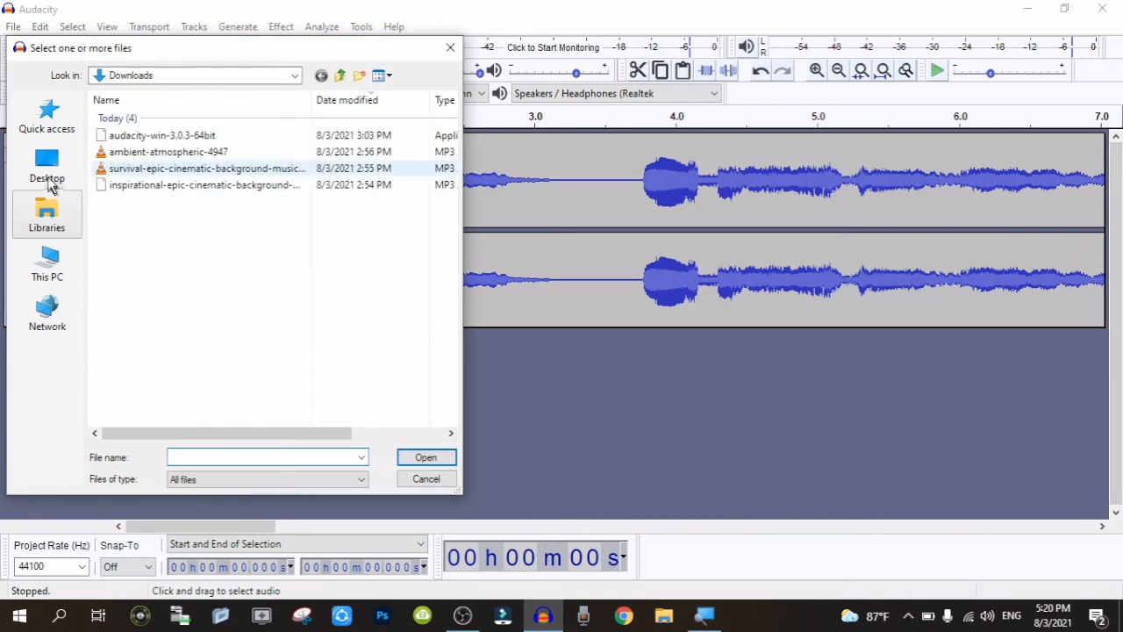
double_click(150, 153)
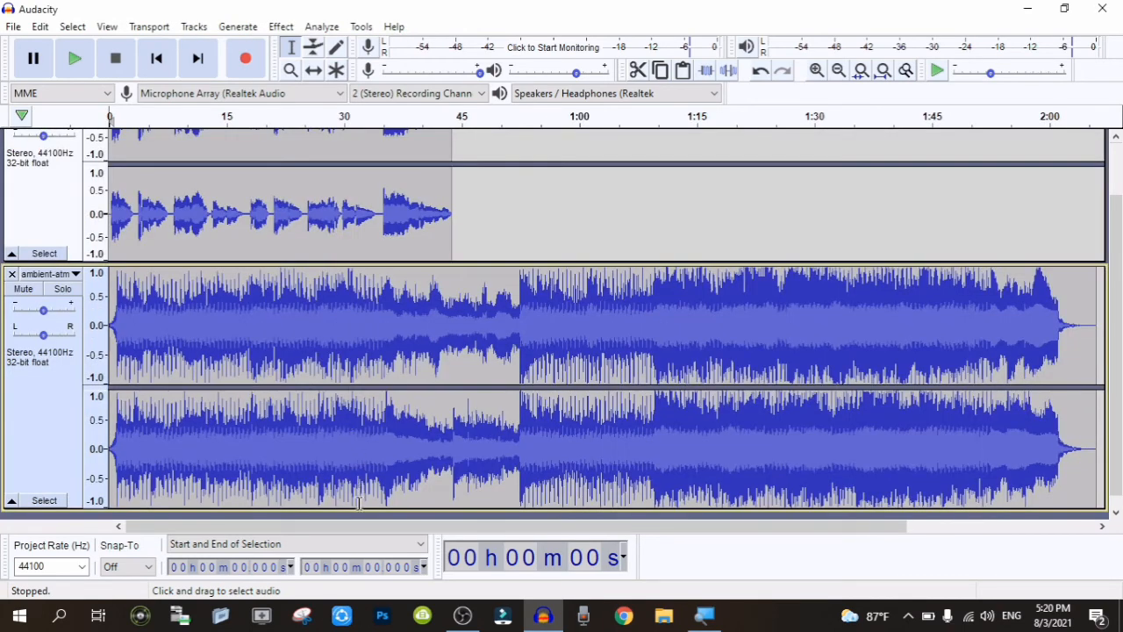
Reduce the heights of the voice track and the imported music track so both fit in view
drag(359, 478, 354, 430)
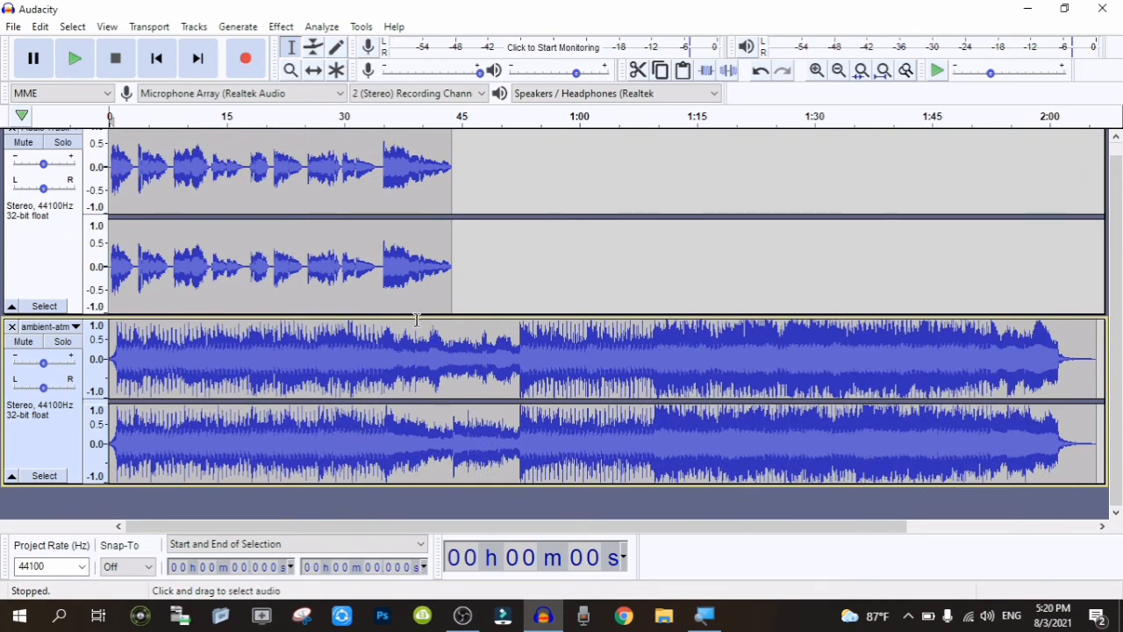
drag(417, 319, 389, 266)
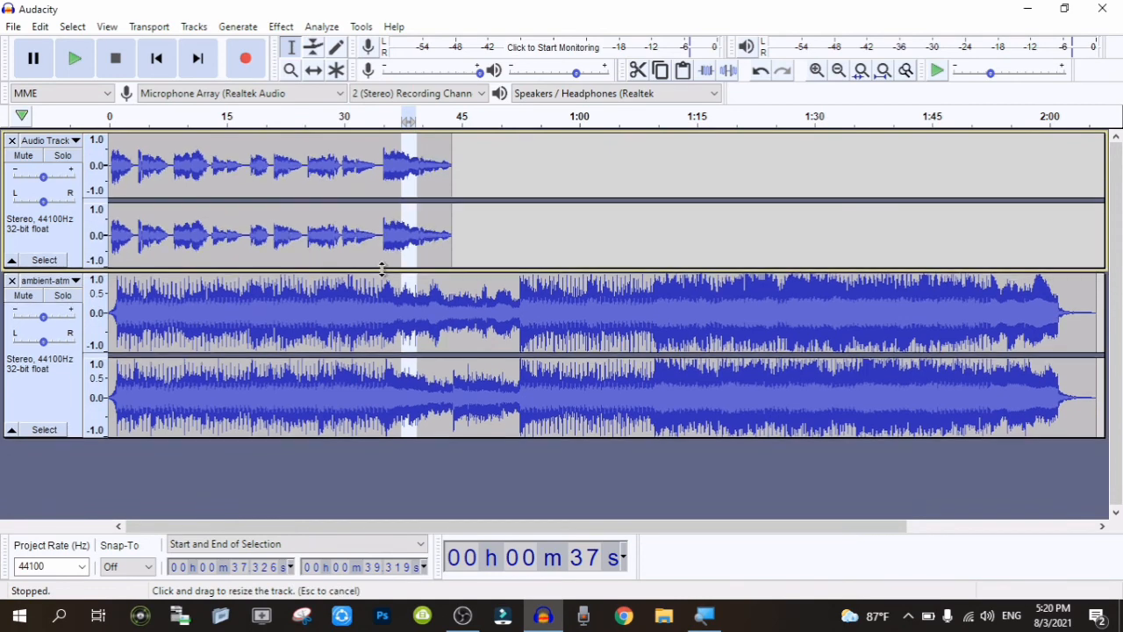
click(380, 464)
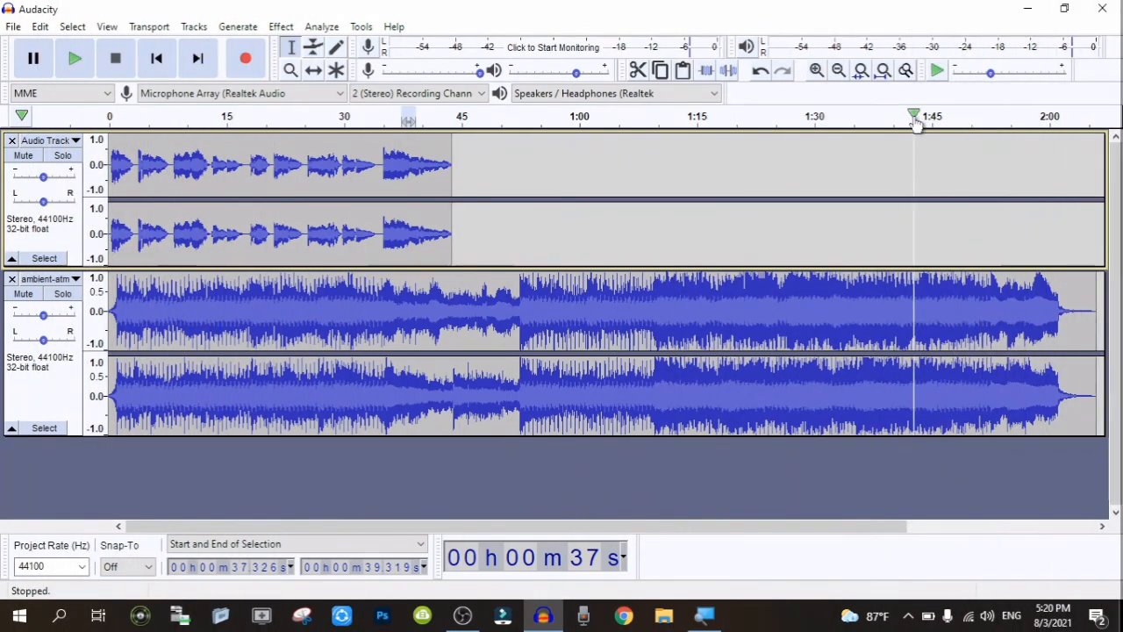
Select the music track from its beginning to about 44.011 seconds and trim away the audio outside the selection
double_click(816, 70)
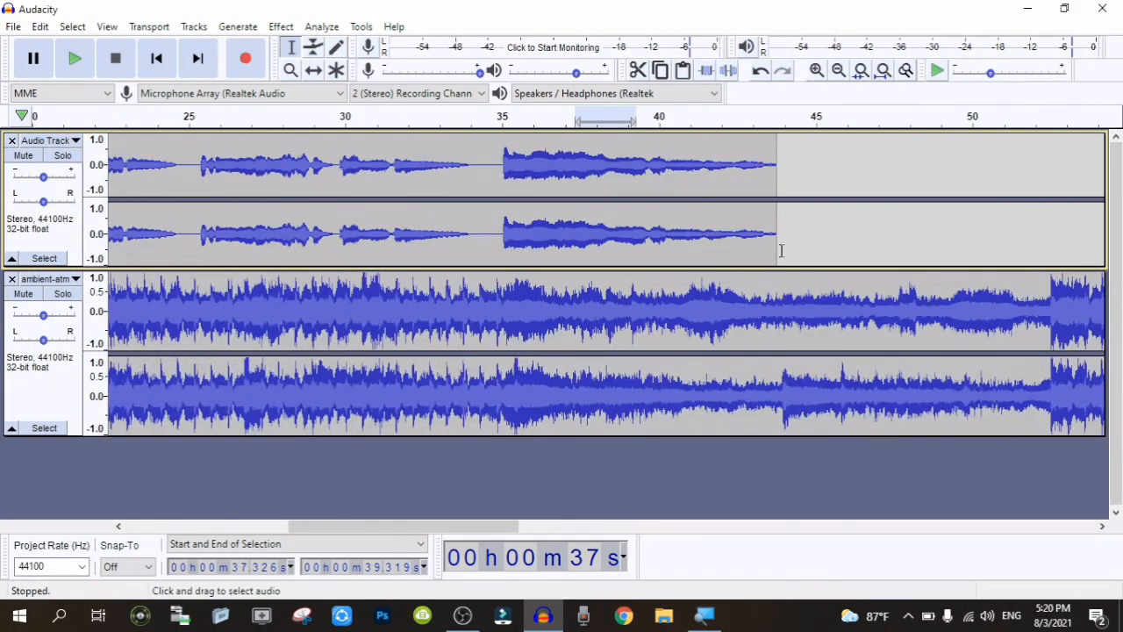
drag(783, 283, 3, 346)
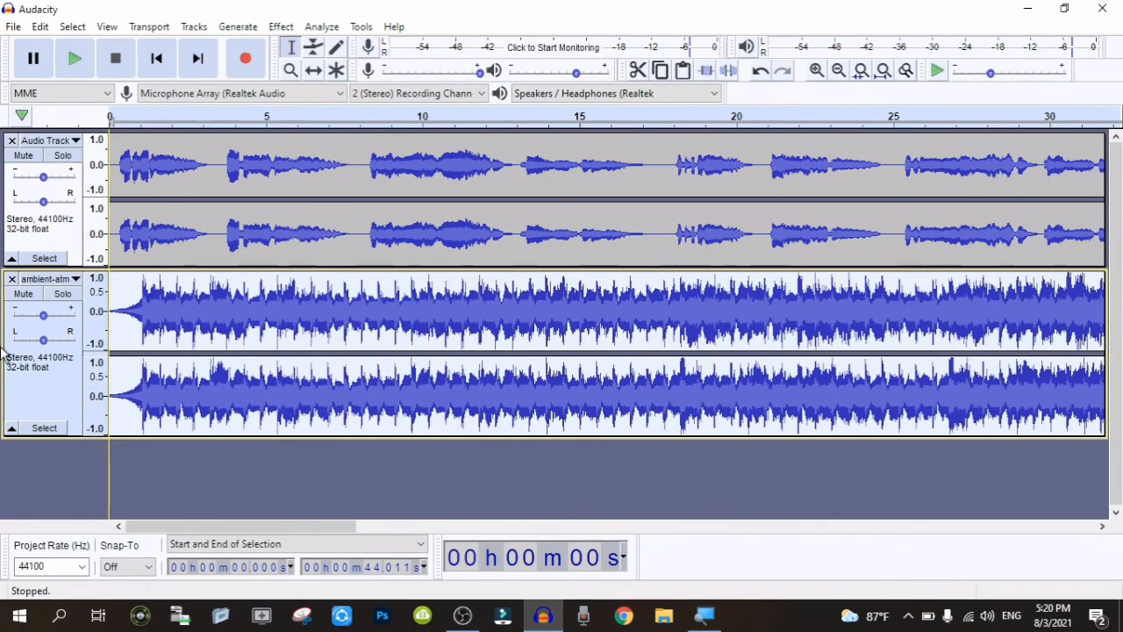
click(839, 71)
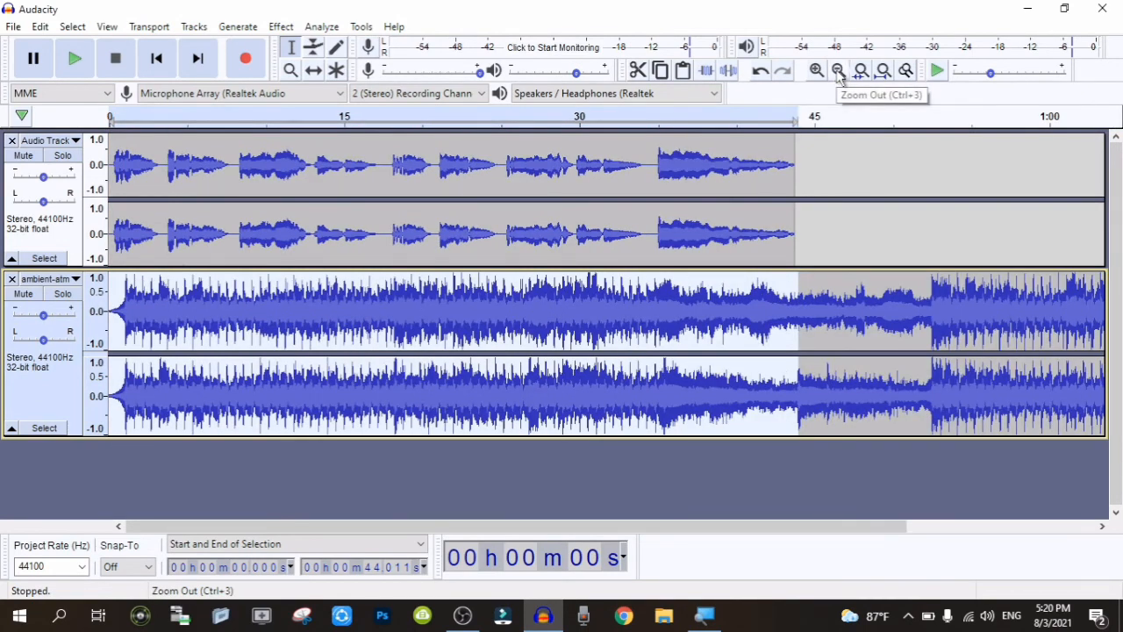
click(838, 71)
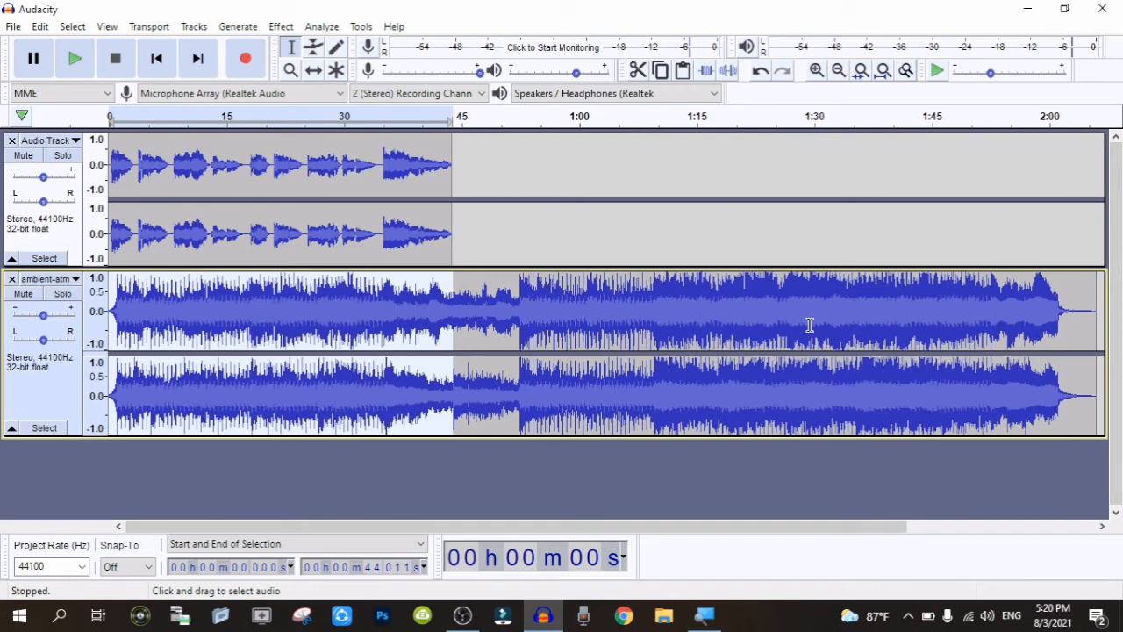
click(712, 73)
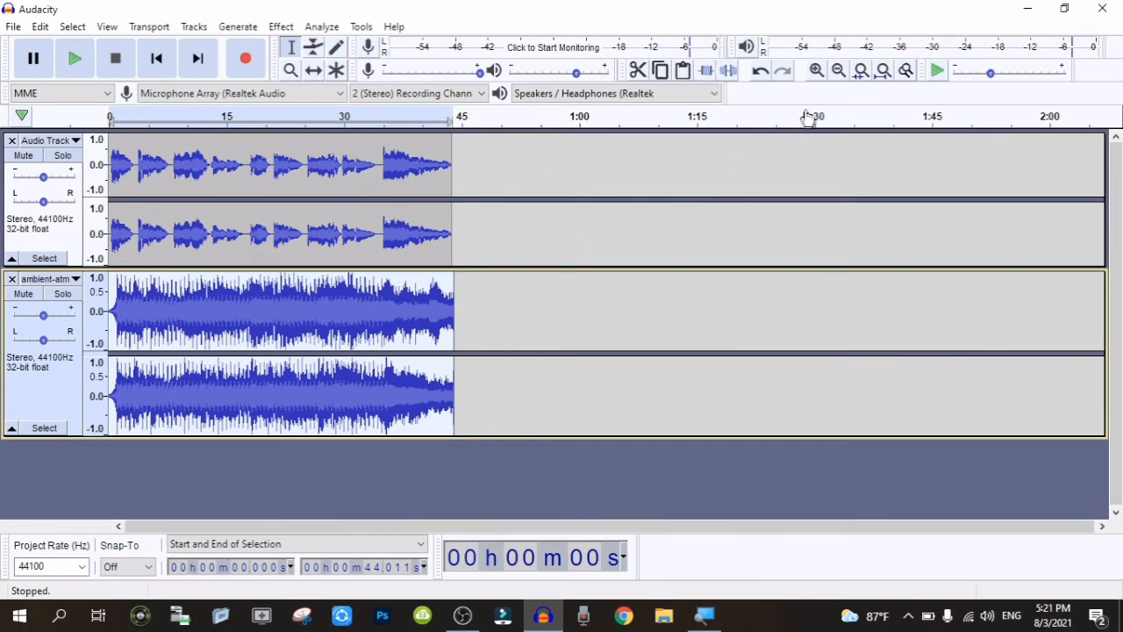
Select the end of the music track from about 42.634 to 44.011 seconds and apply Fade Out
click(816, 72)
click(816, 72)
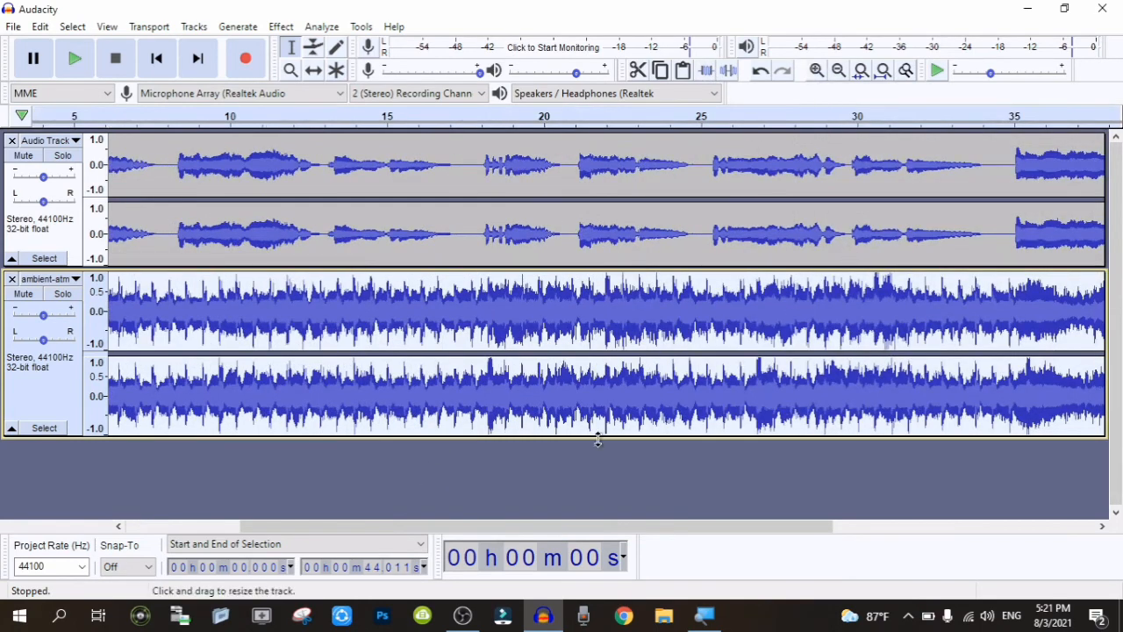
drag(455, 534, 830, 444)
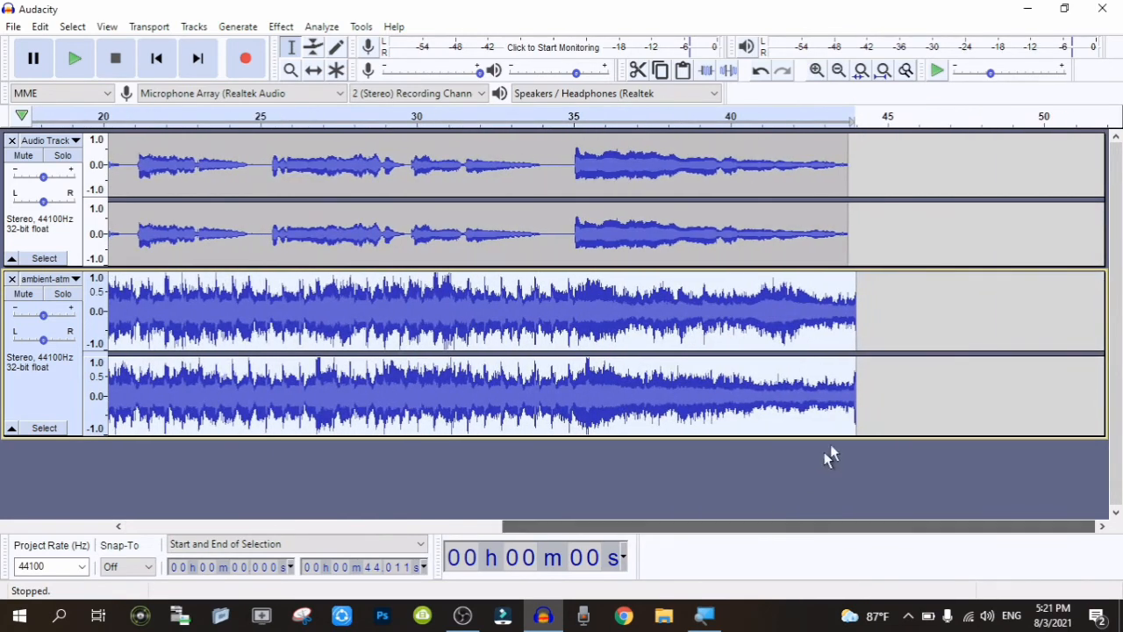
click(816, 72)
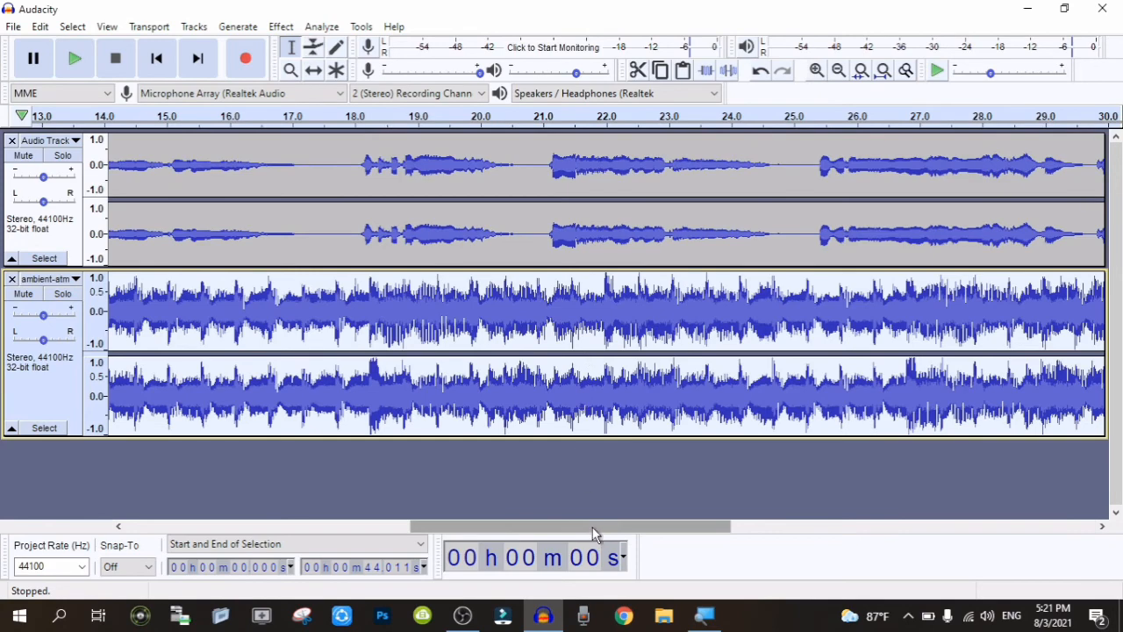
drag(593, 526, 977, 539)
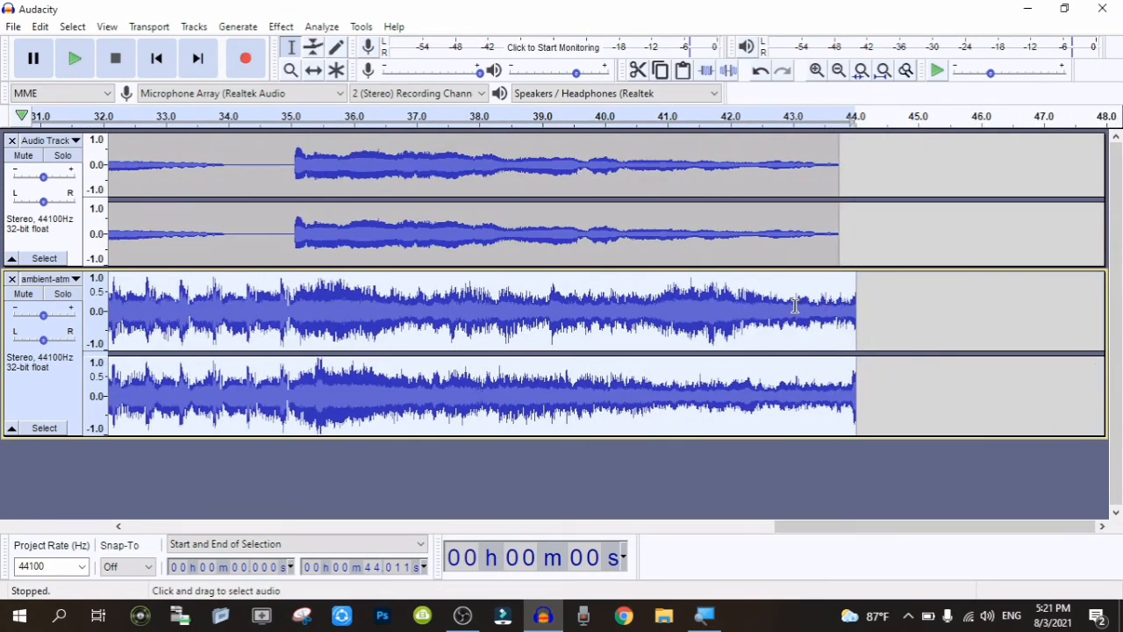
drag(797, 307, 865, 313)
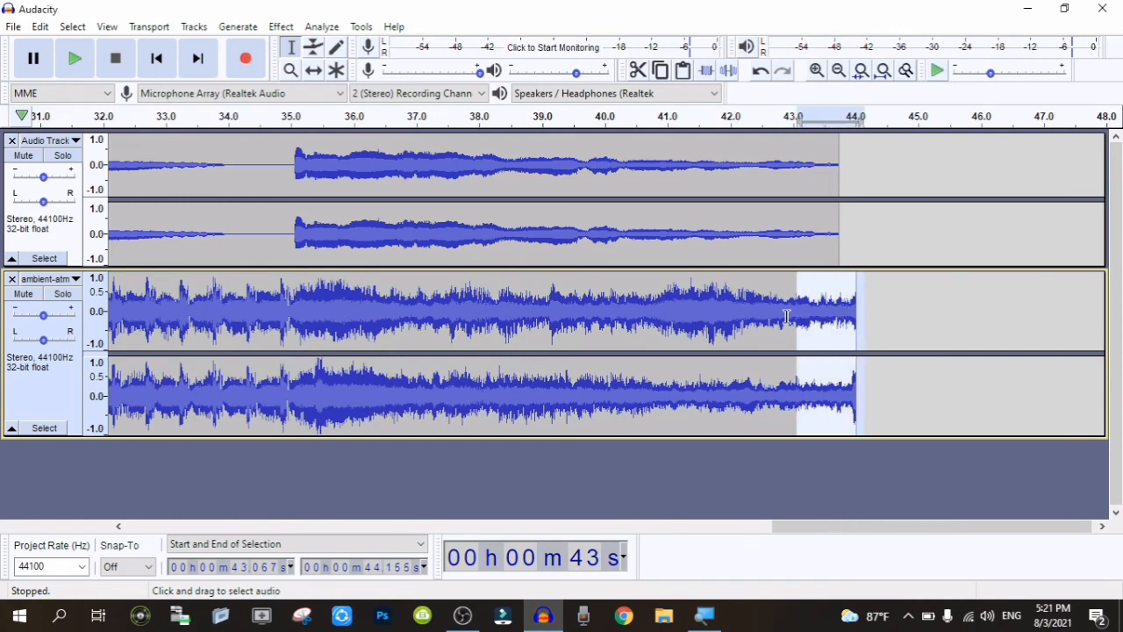
drag(769, 314, 844, 327)
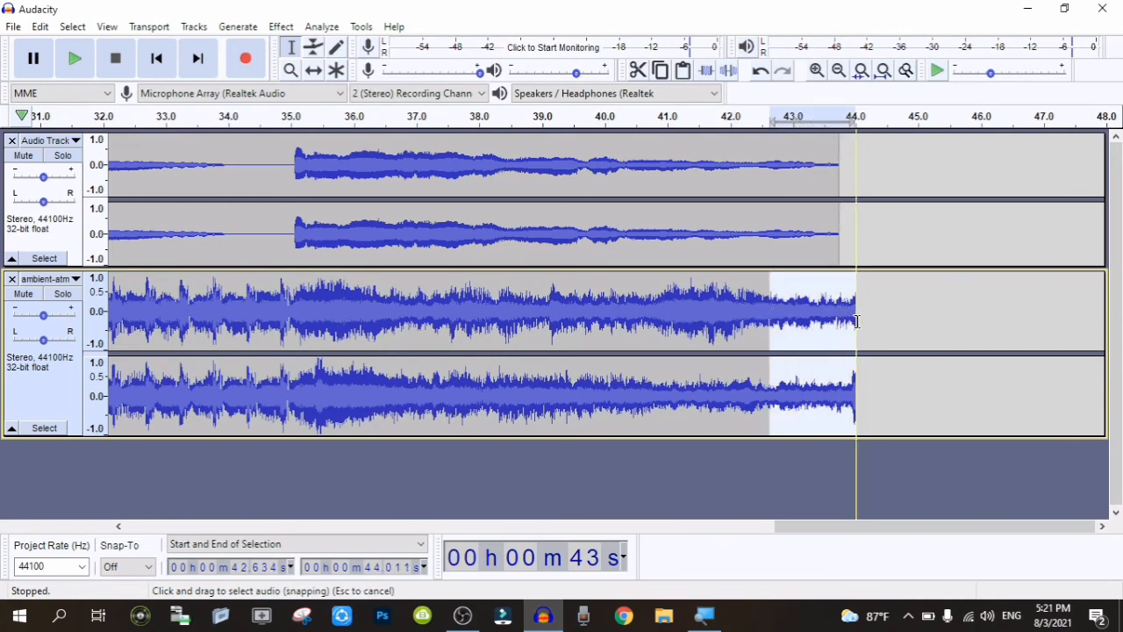
click(281, 28)
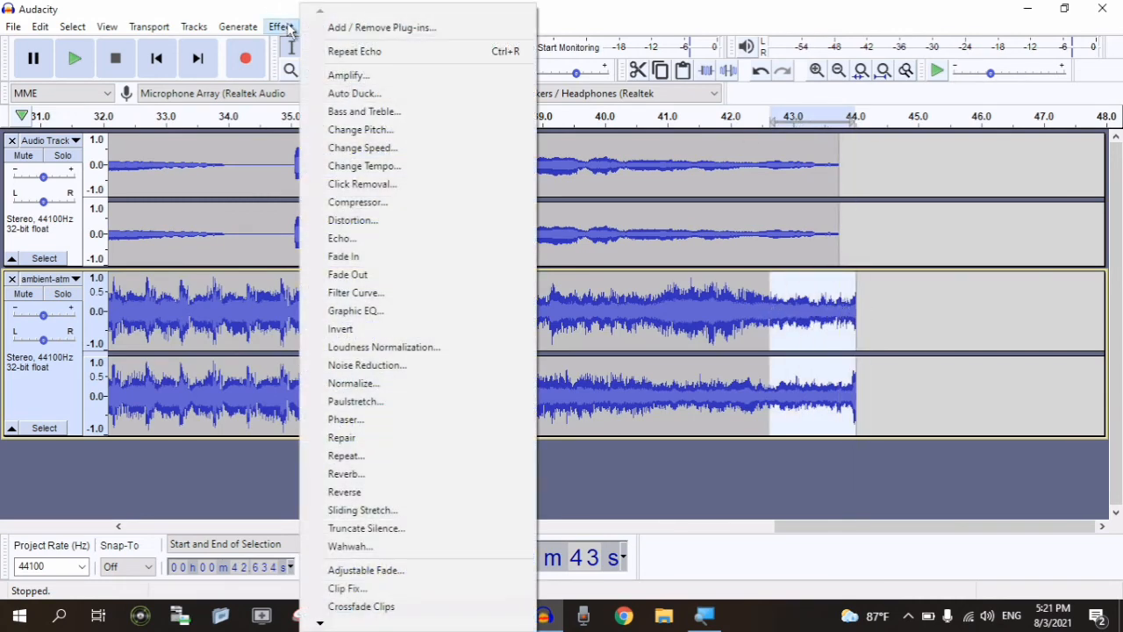
click(351, 274)
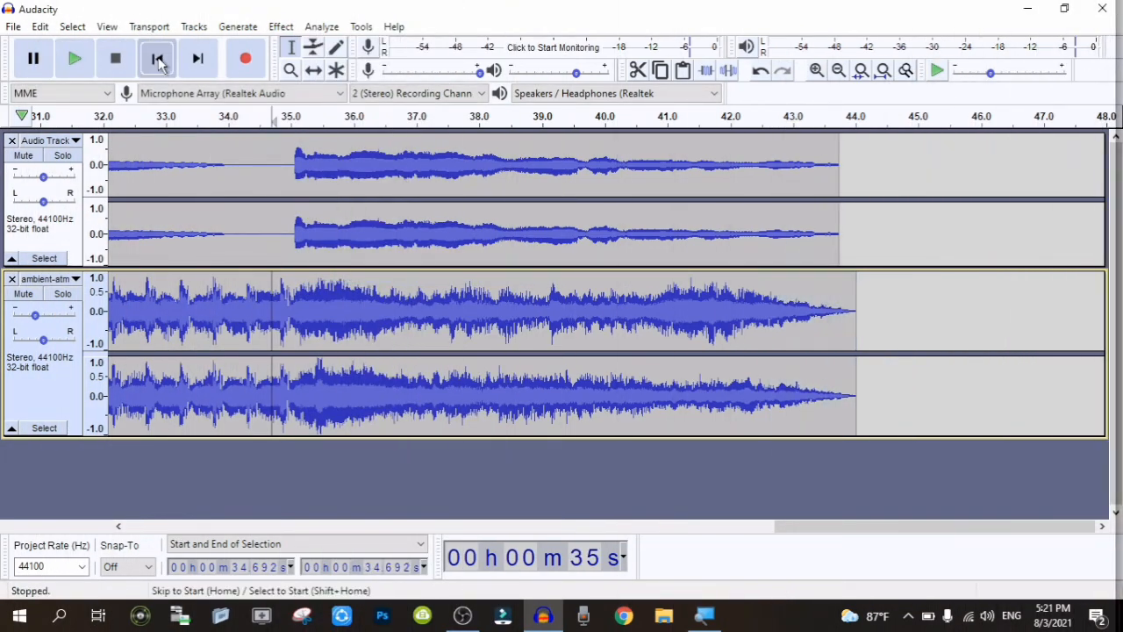
Play both tracks from the beginning to check the music beneath the voice, and return to the start
click(158, 59)
key(space)
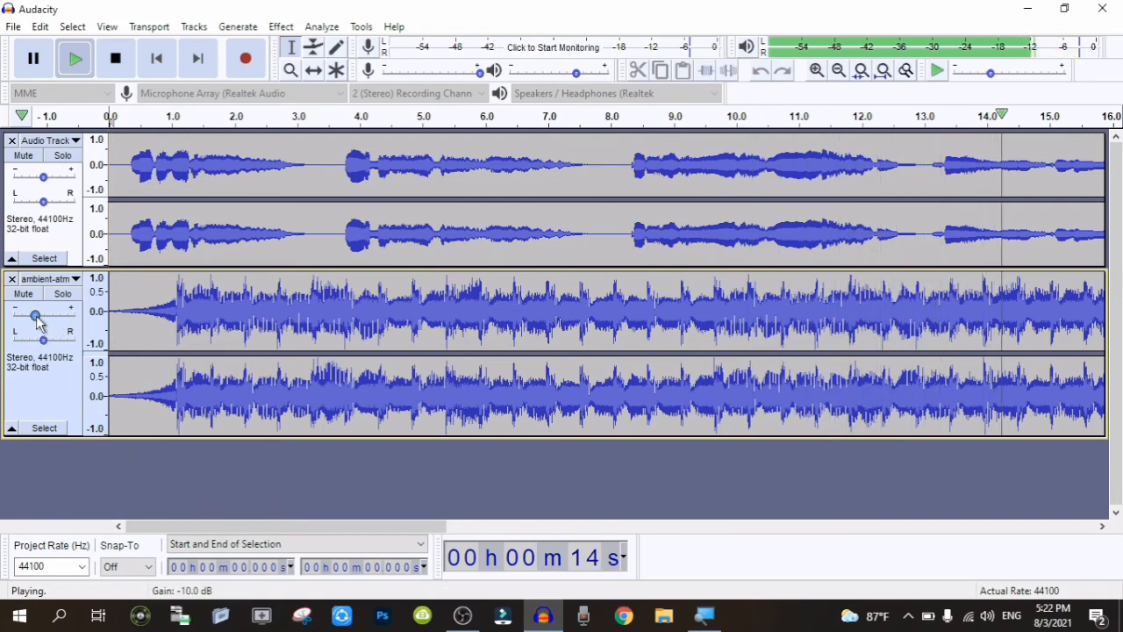
mouse_move(38, 321)
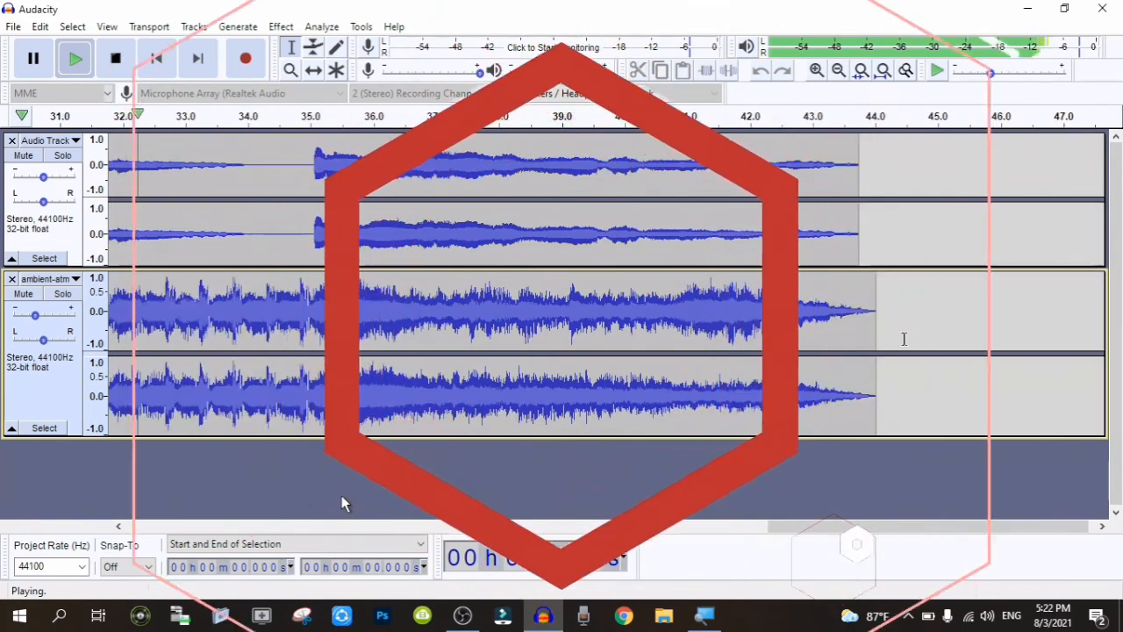
drag(805, 532, 149, 530)
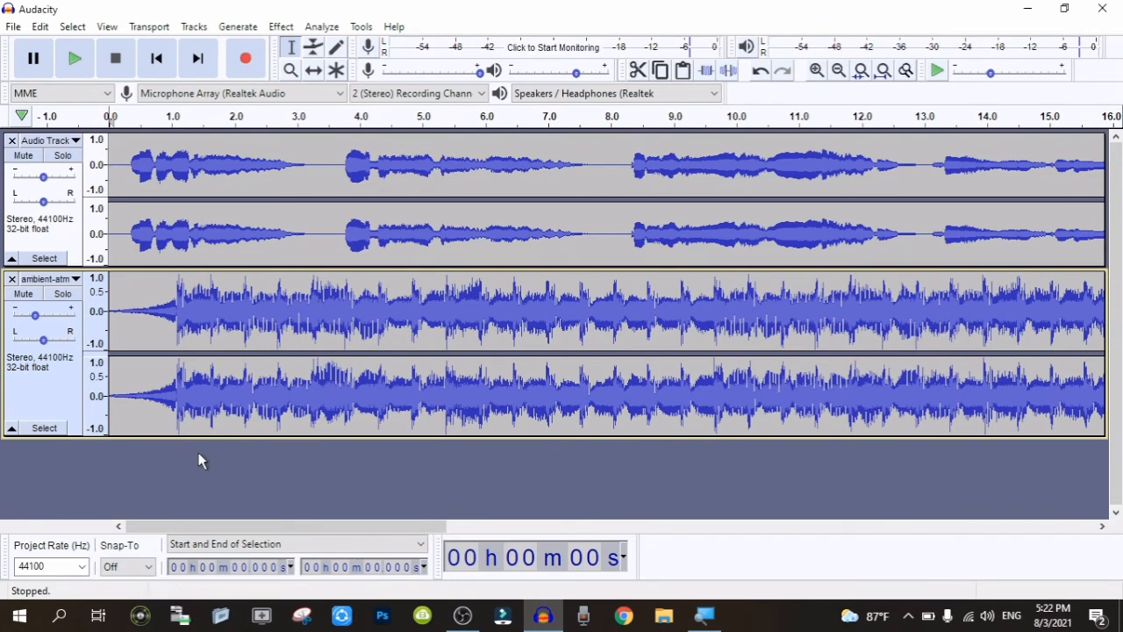
click(14, 26)
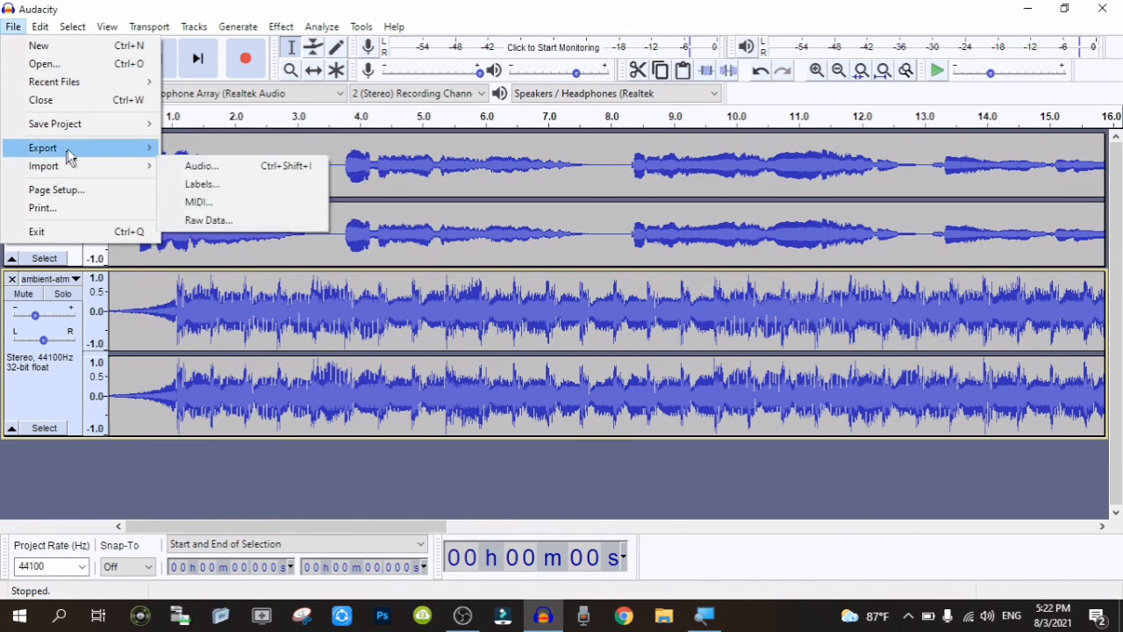
mouse_move(97, 135)
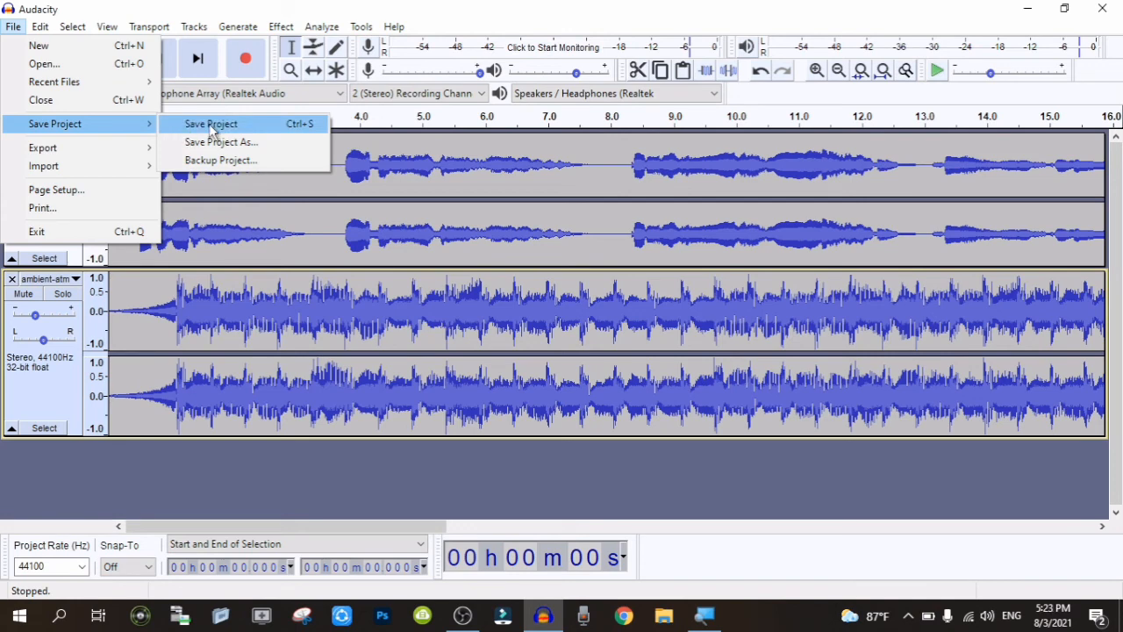
click(210, 130)
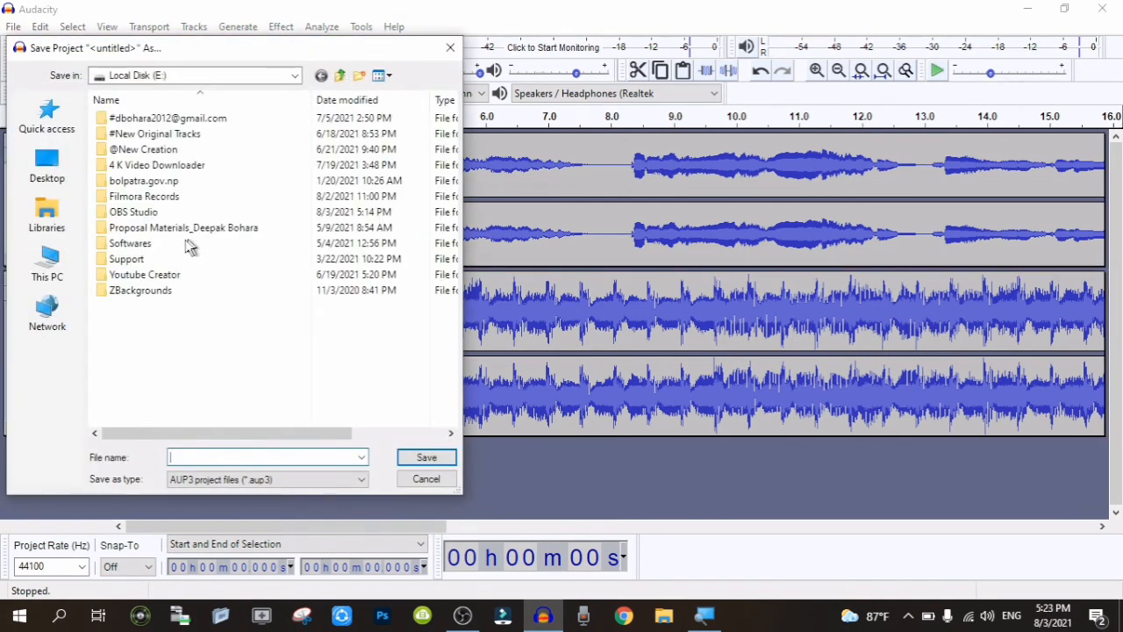
click(427, 478)
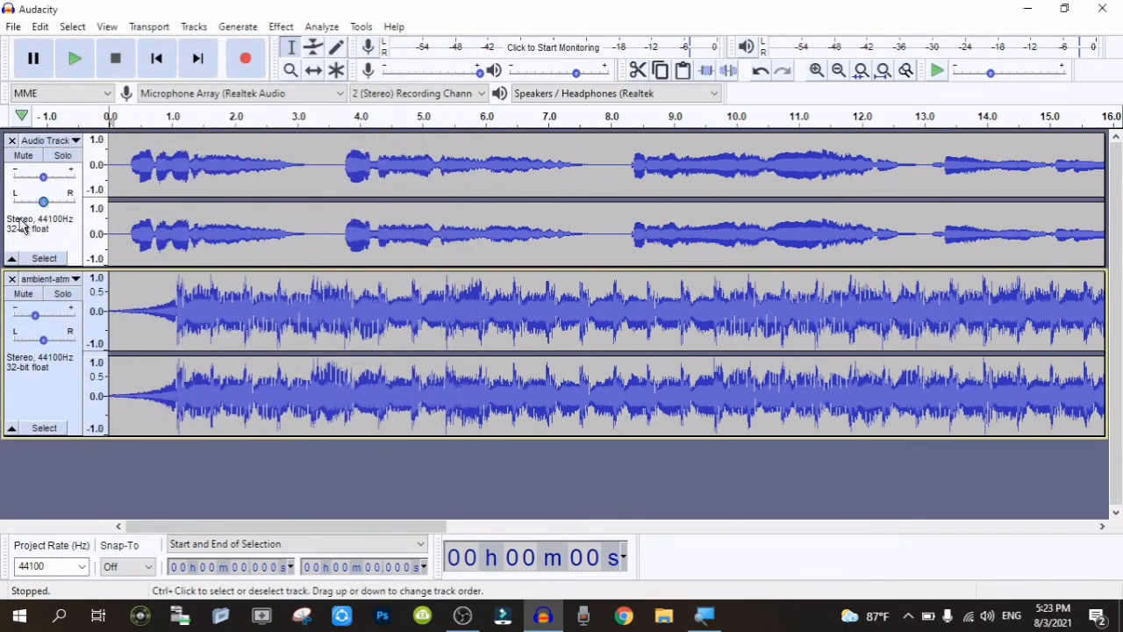
Export the mix as an MP3 named Main Jaha Rahu_Mixed to the Desktop, leaving the metadata tags empty
click(13, 32)
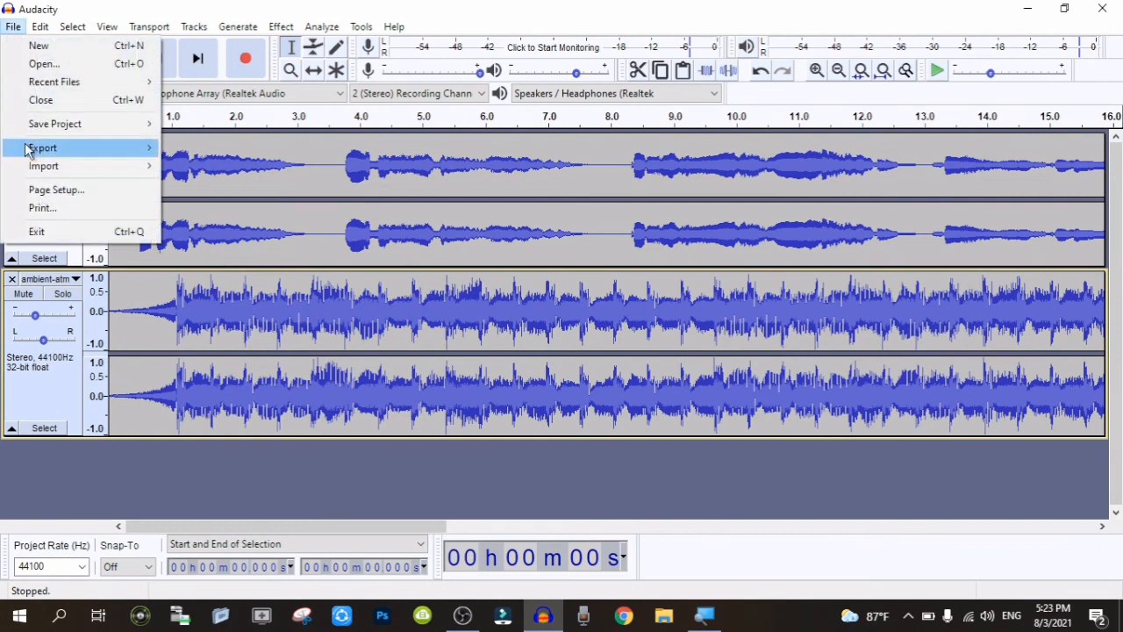
mouse_move(65, 167)
mouse_move(133, 149)
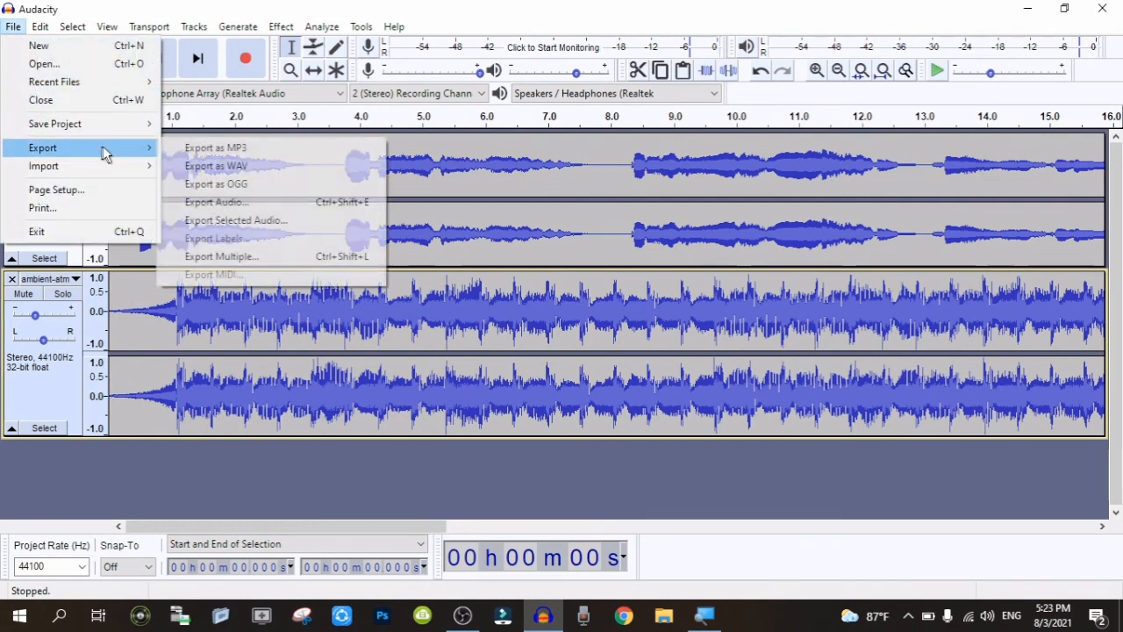
click(228, 156)
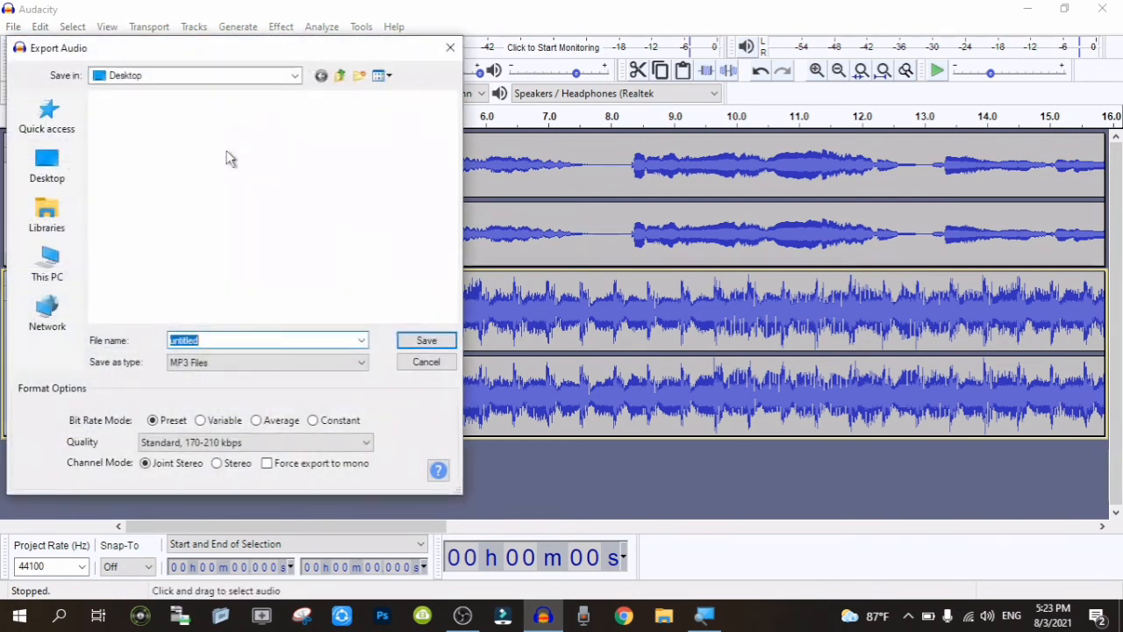
click(48, 176)
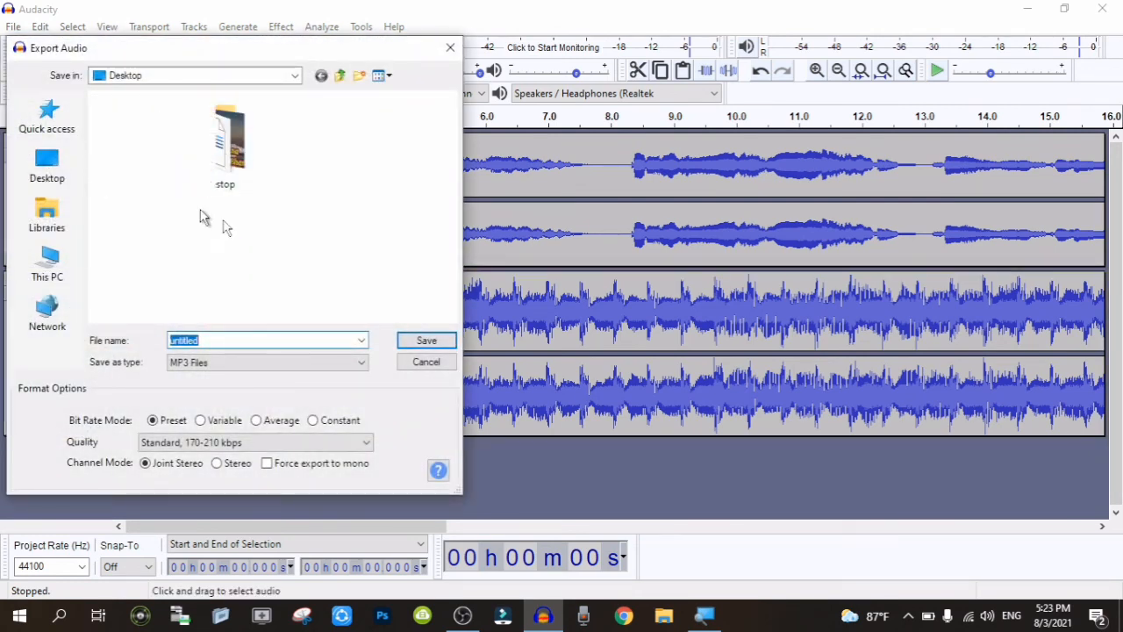
click(243, 339)
double_click(243, 340)
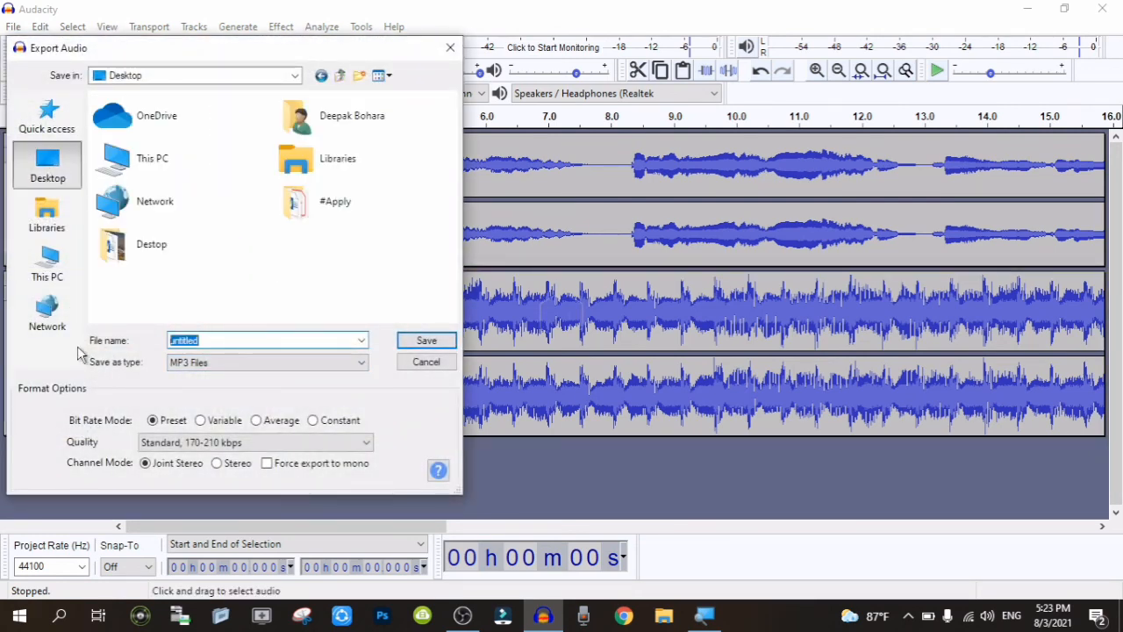
text(Main Jaha Rahu_)
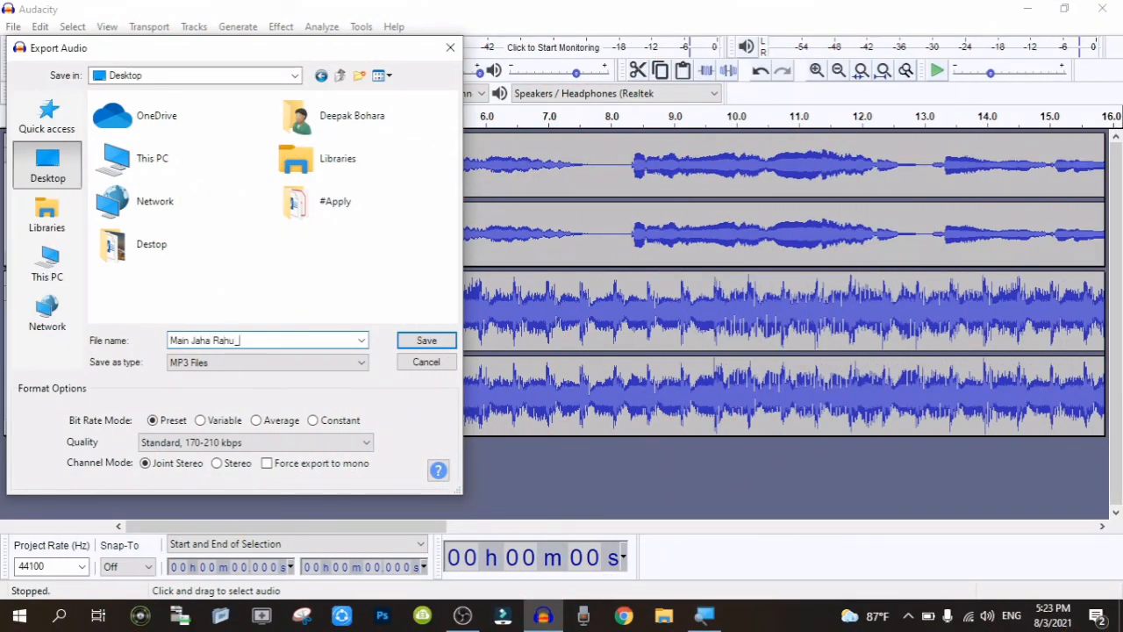
text(Mixed)
click(427, 341)
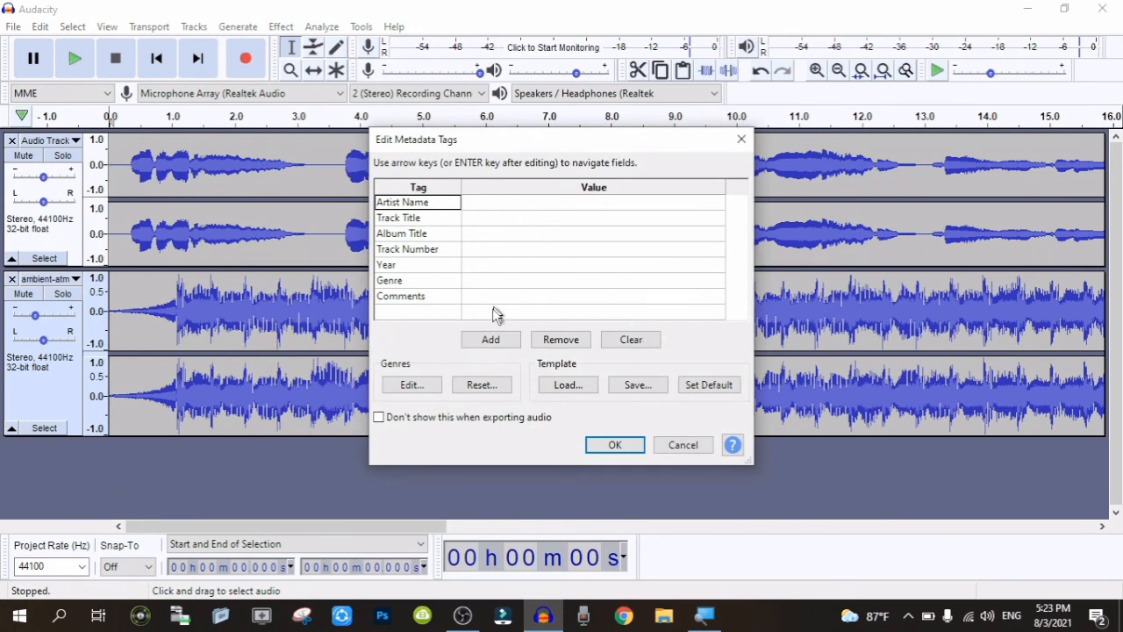
click(614, 445)
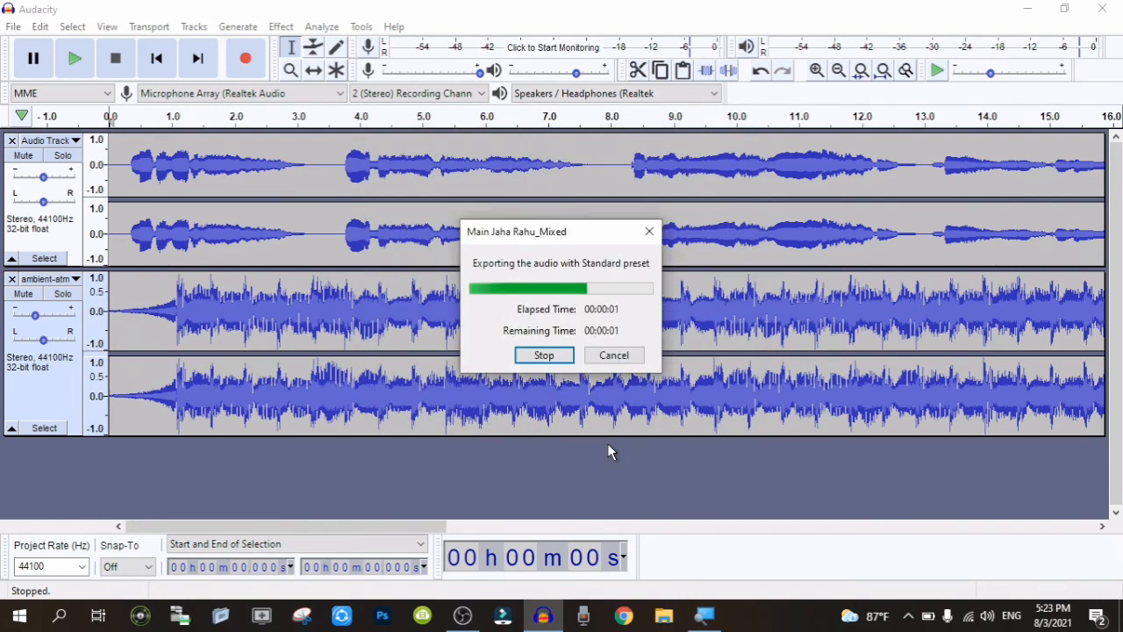
Minimize Audacity to show the desktop and refresh it
click(1022, 8)
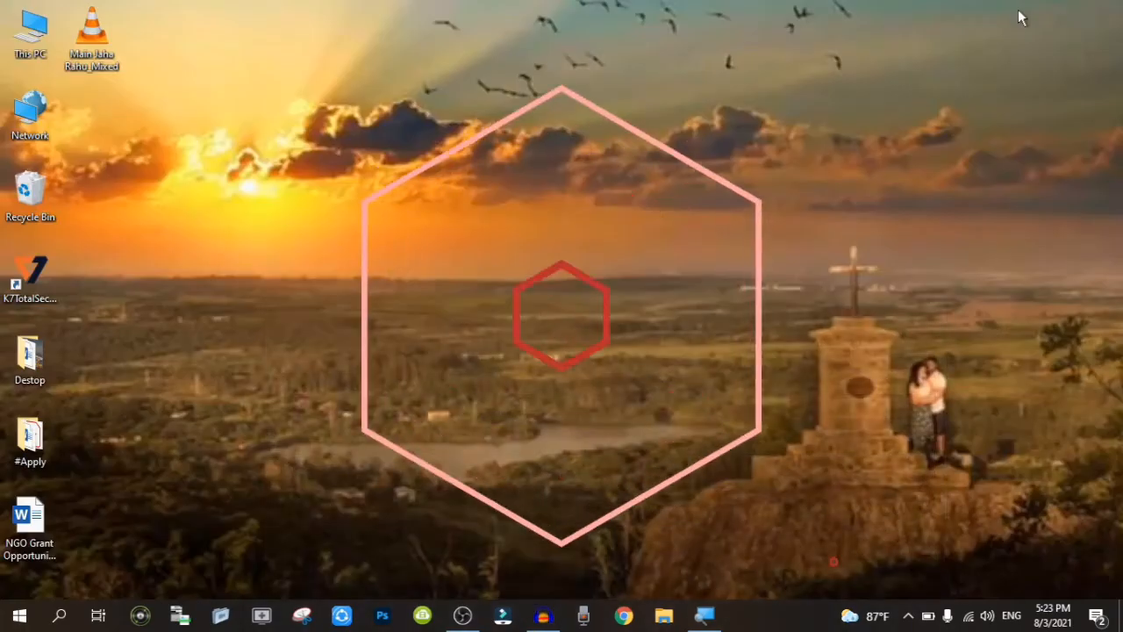
right_click(199, 39)
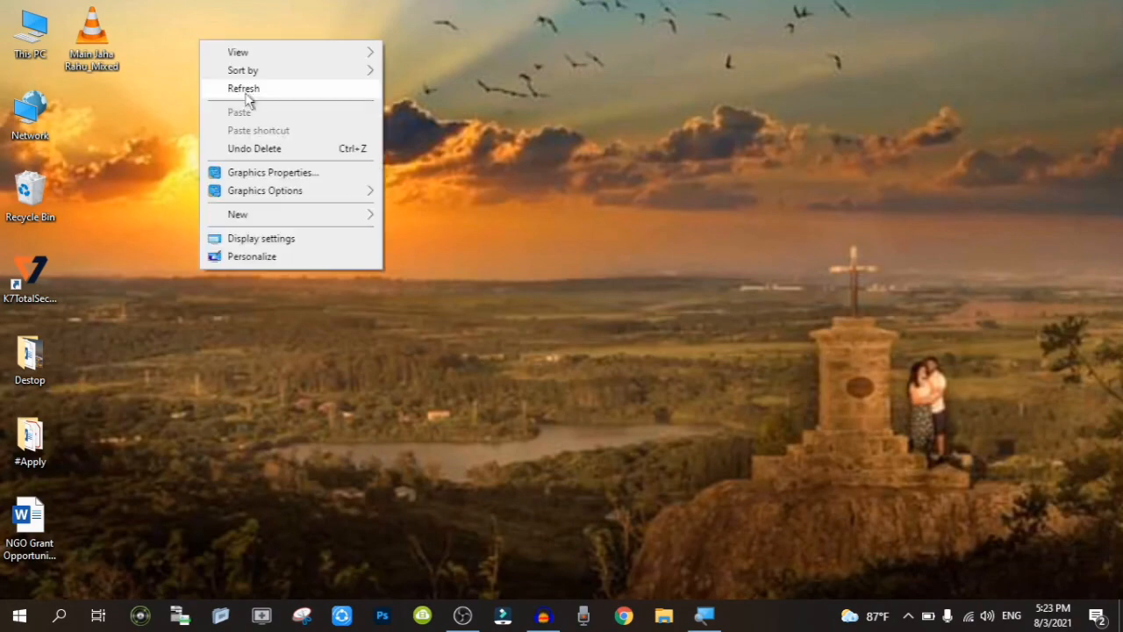
click(246, 90)
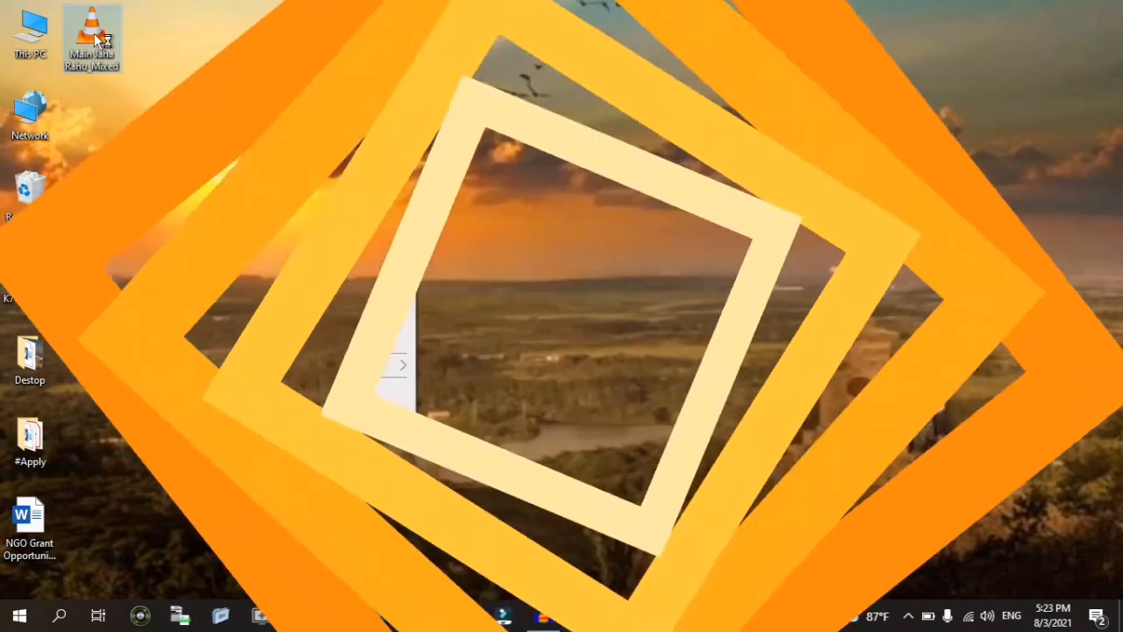
Play the exported Main Jaha Rahu_Mixed file in VLC media player and lower the playback volume to 34%
right_click(96, 34)
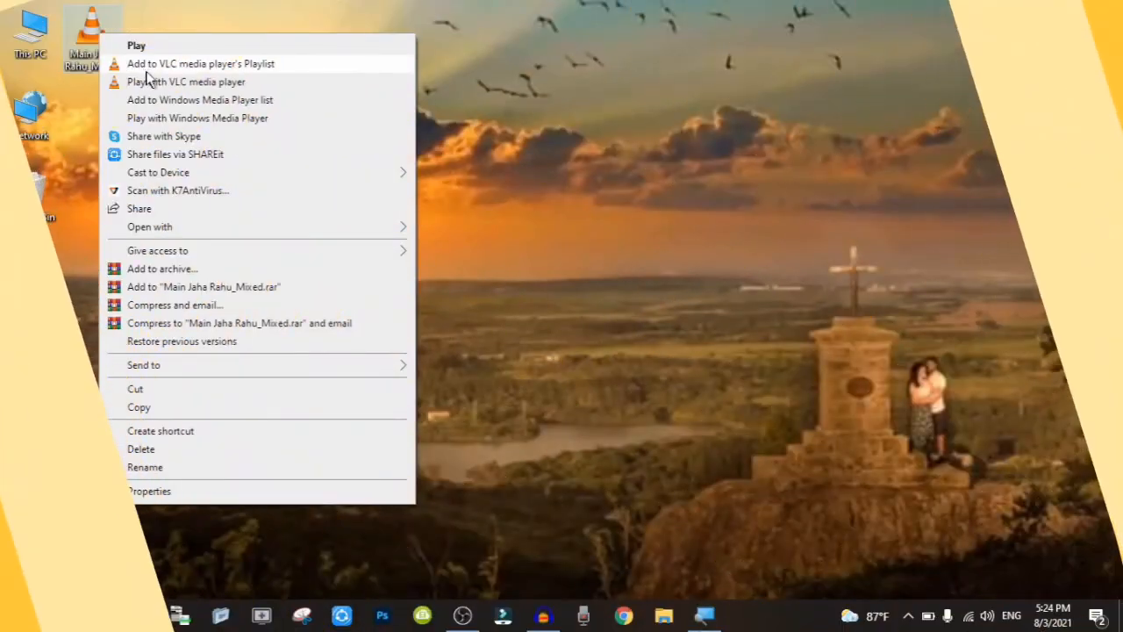
click(152, 83)
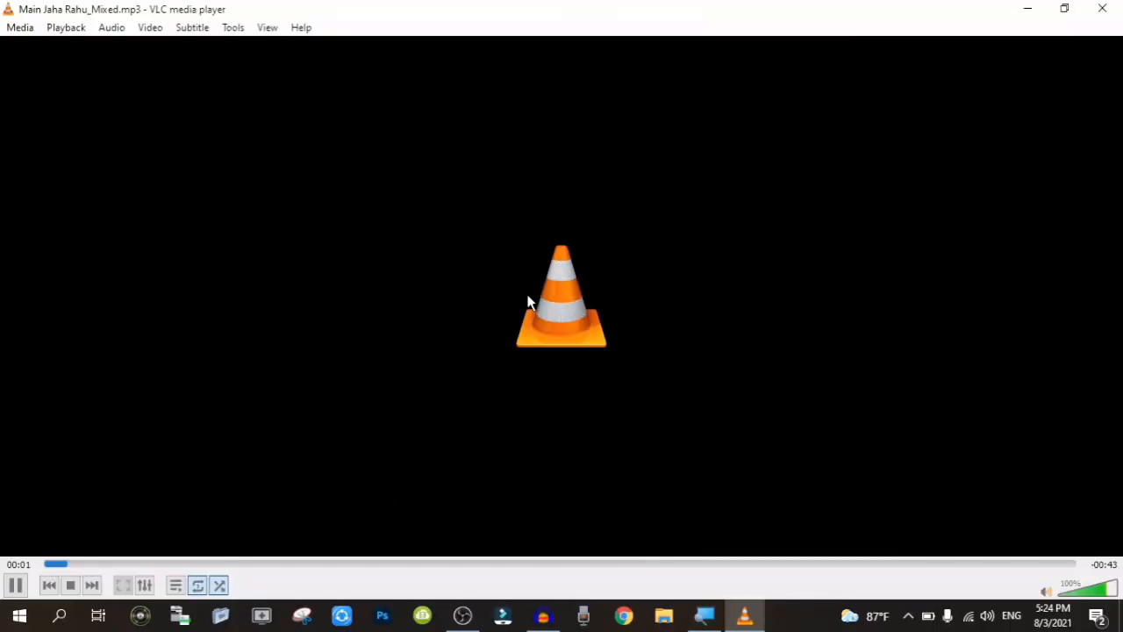
scroll(527, 302, down, 3)
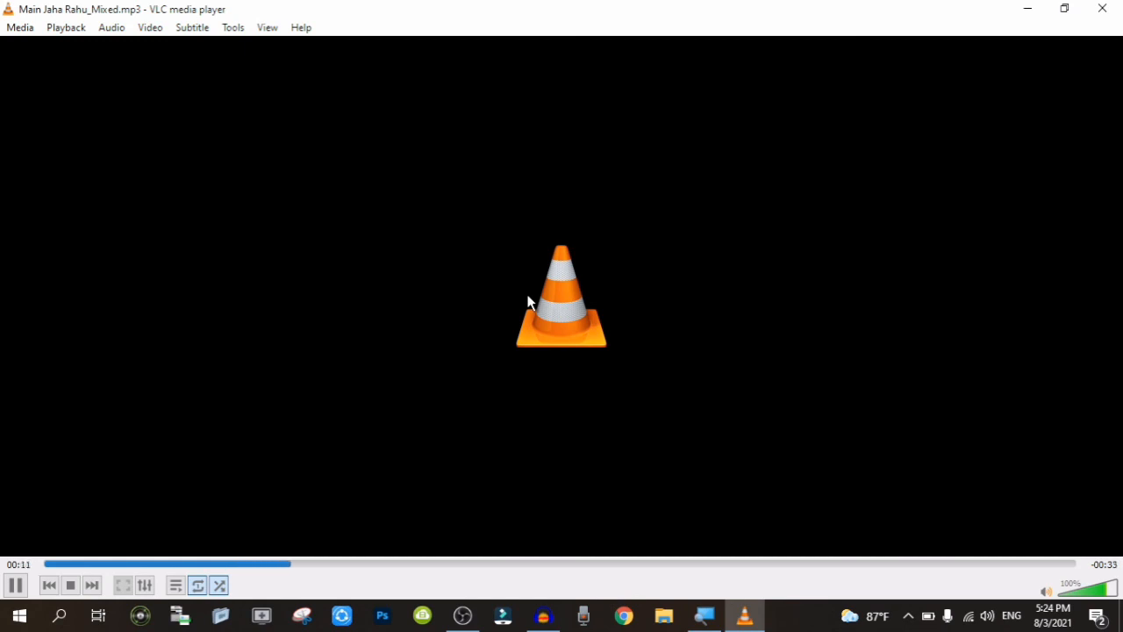
scroll(527, 301, down, 1)
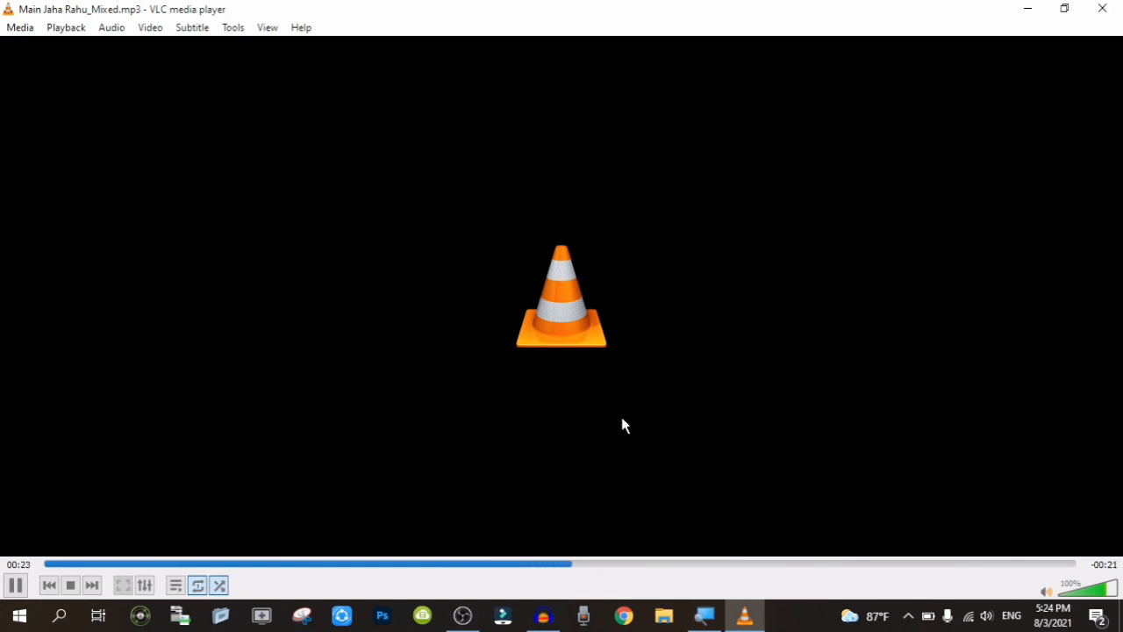
scroll(489, 369, down, 3)
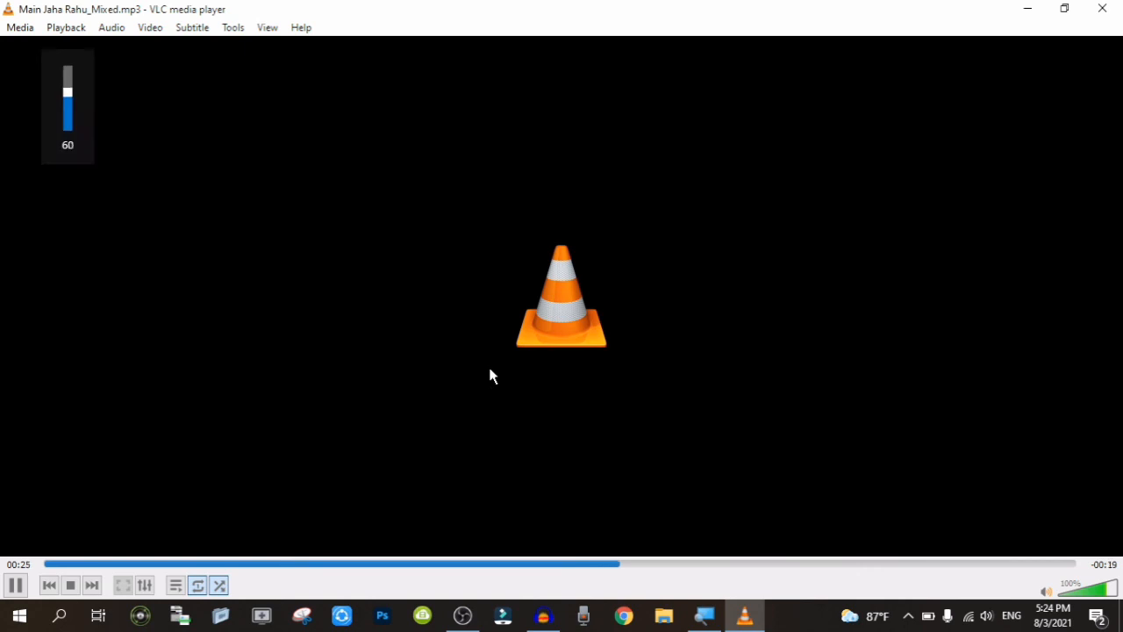
scroll(489, 369, down, 3)
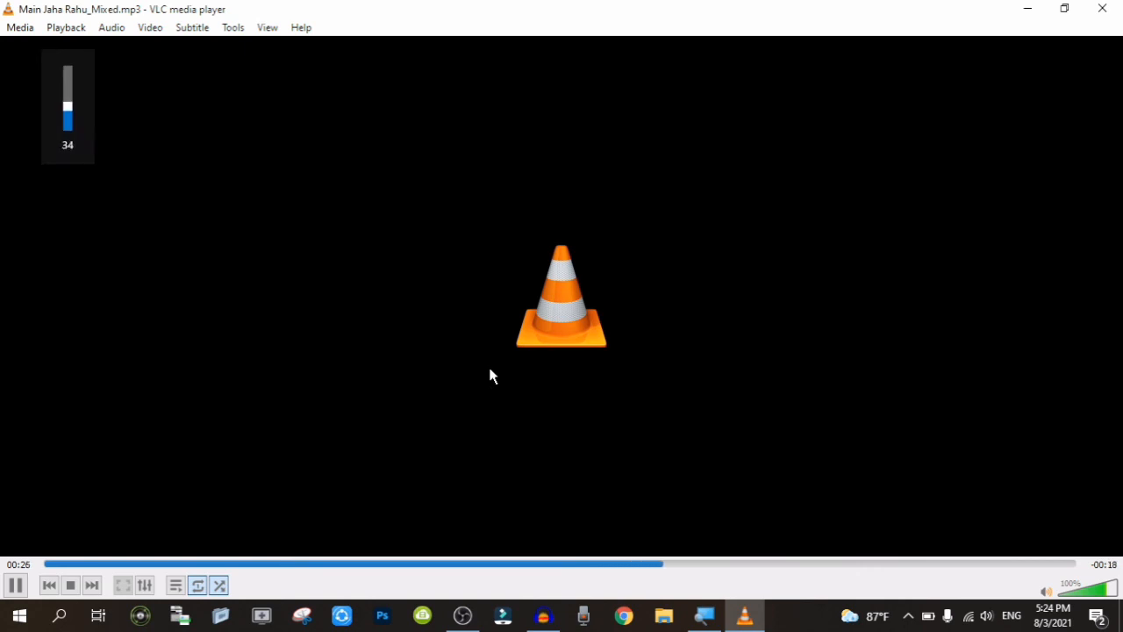